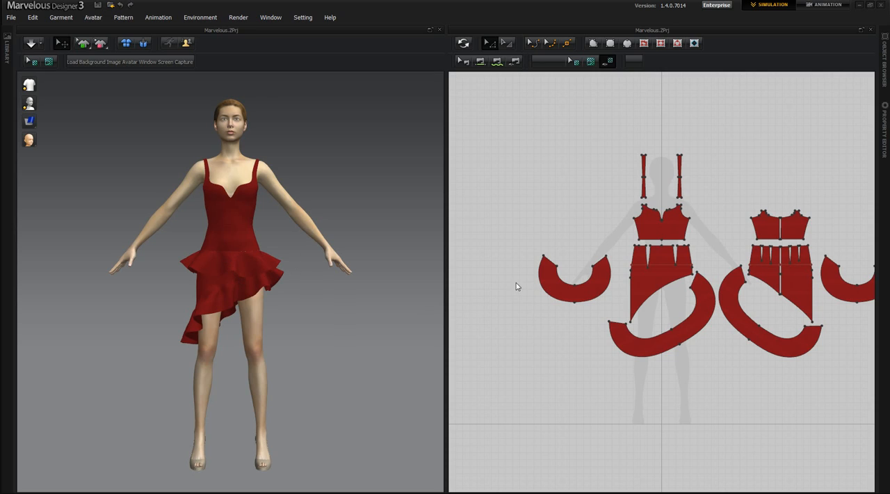
Start a new garment without the existing dress patterns and delete the default avatar from the 3D scene
click(672, 265)
click(11, 18)
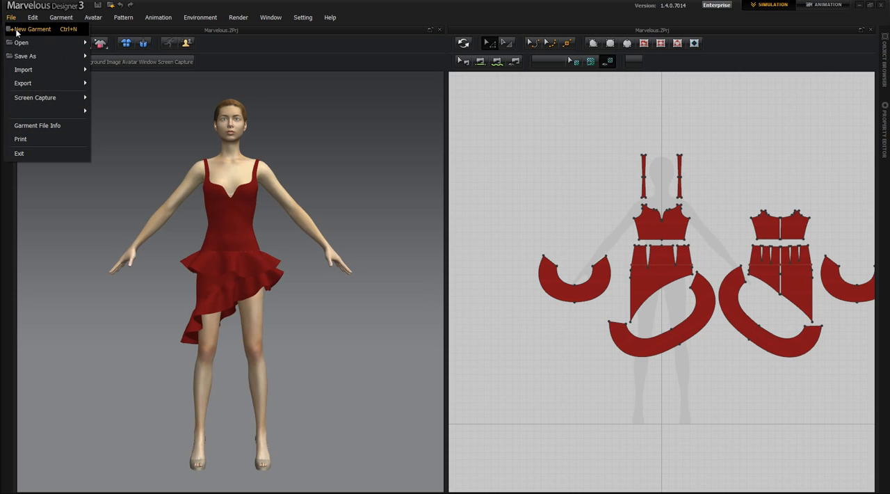
click(26, 31)
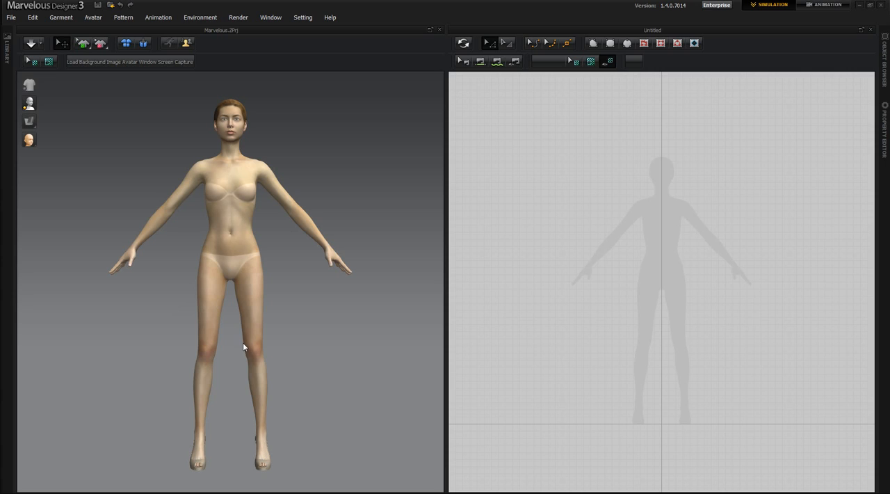
right_click(247, 232)
click(262, 236)
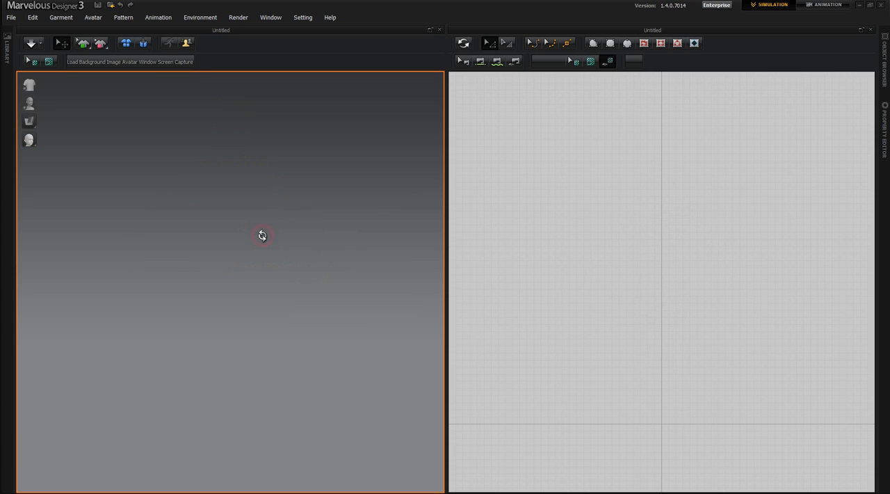
Import Female Default.obj as an avatar, using metres as the file's unit at 100% scale
click(12, 18)
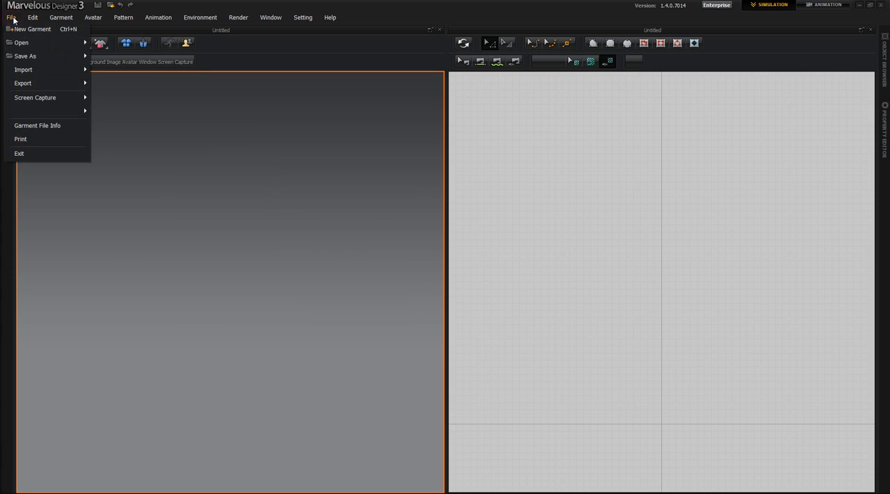
mouse_move(28, 70)
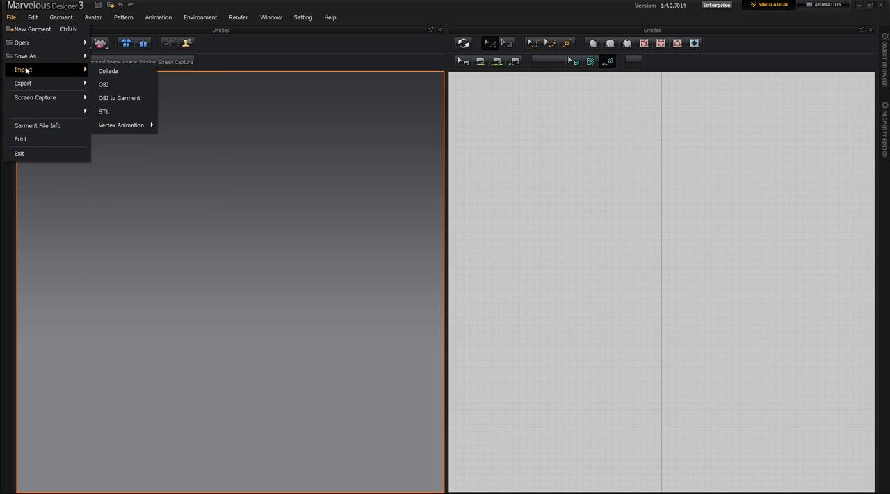
click(104, 84)
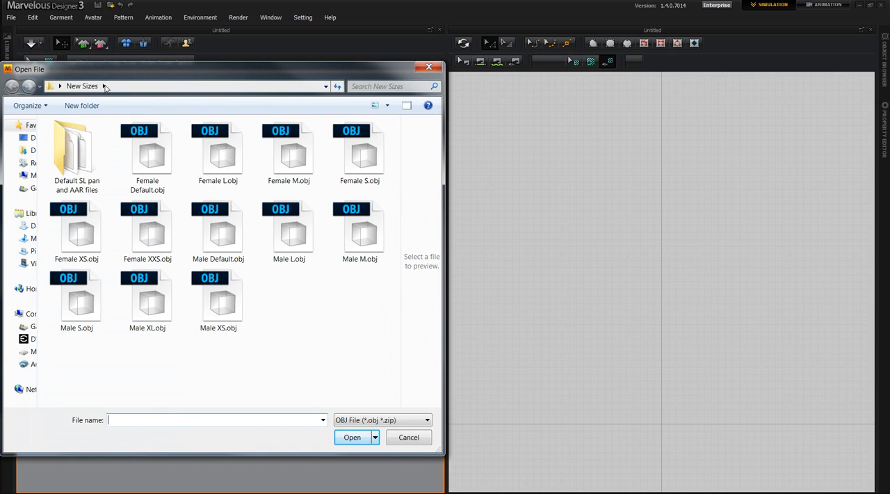
click(146, 167)
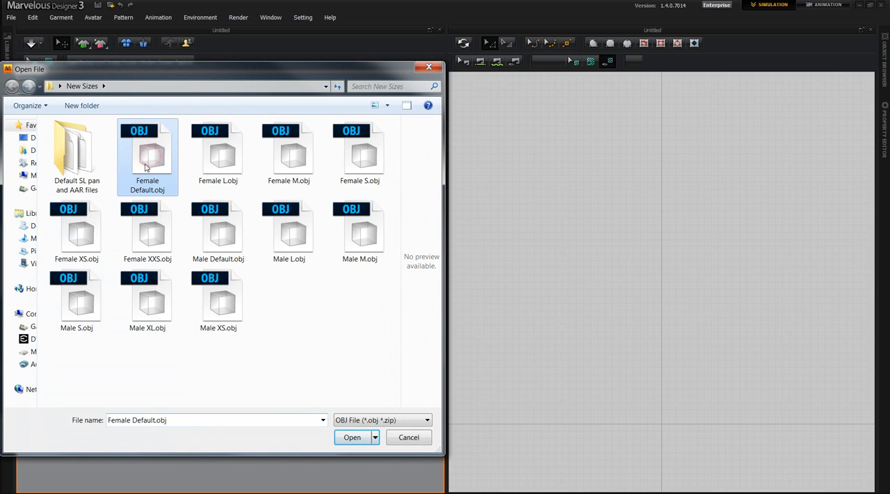
click(353, 437)
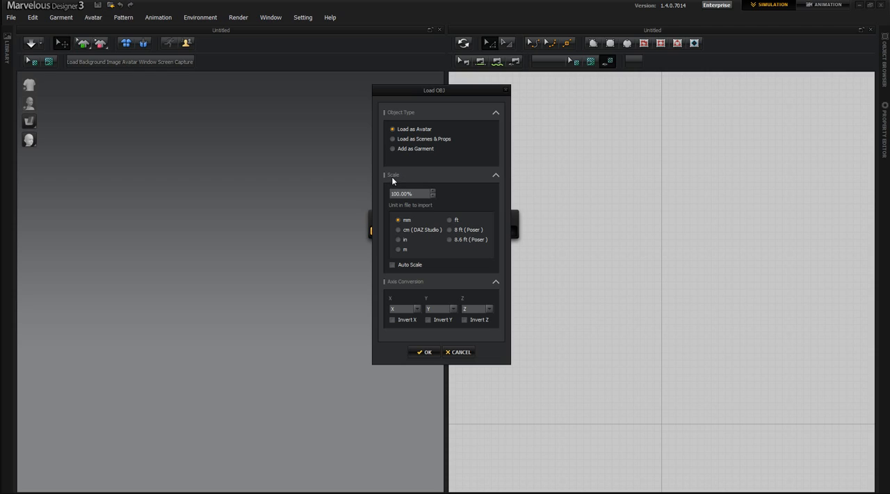
click(398, 250)
click(424, 352)
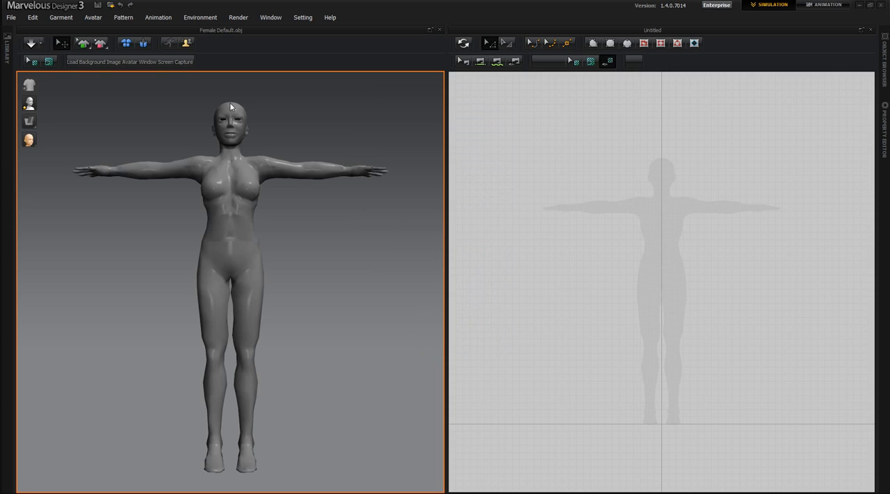
Examine the imported avatar from several angles in 3D and its silhouette in the 2D pattern view
mouse_move(159, 398)
right_down()
mouse_move(228, 406)
mouse_move(140, 400)
mouse_move(158, 415)
mouse_move(174, 401)
right_up()
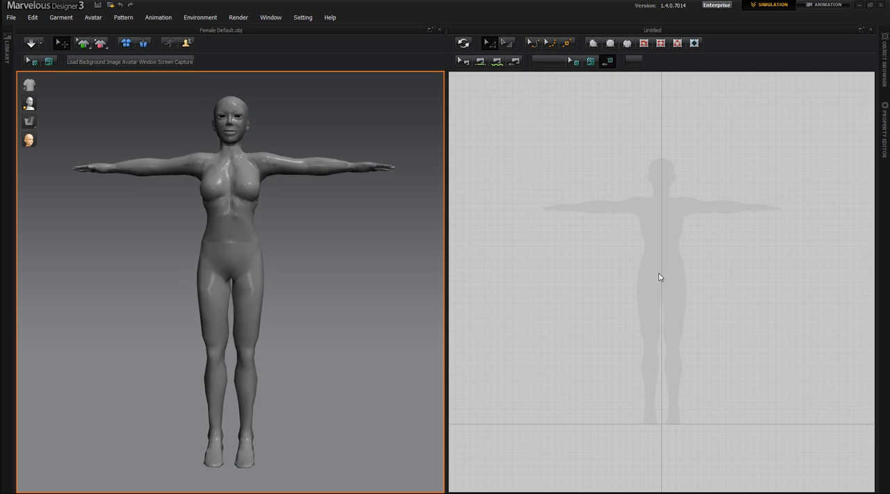
scroll(661, 278, down, 3)
scroll(667, 265, up, 5)
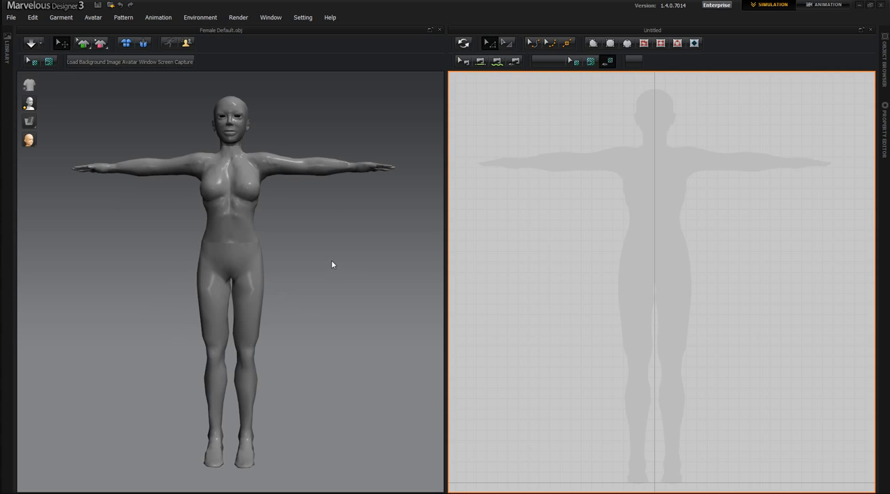
right_drag(318, 332, 329, 287)
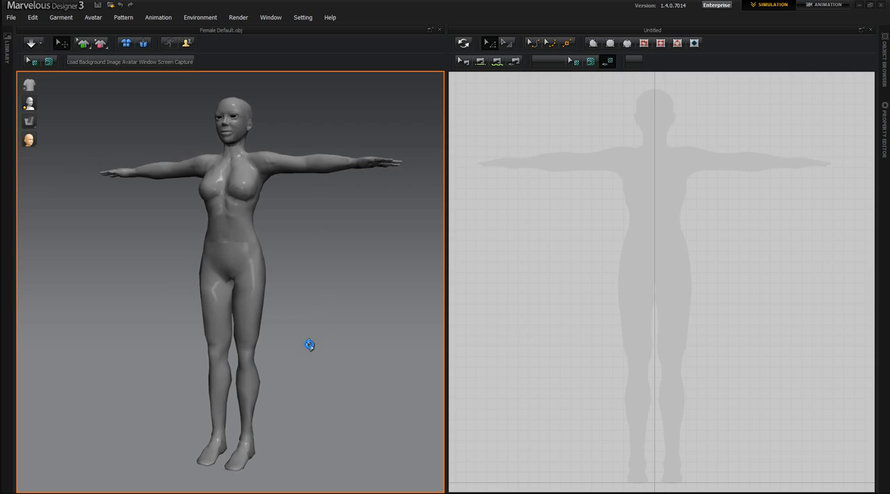
right_drag(308, 342, 279, 354)
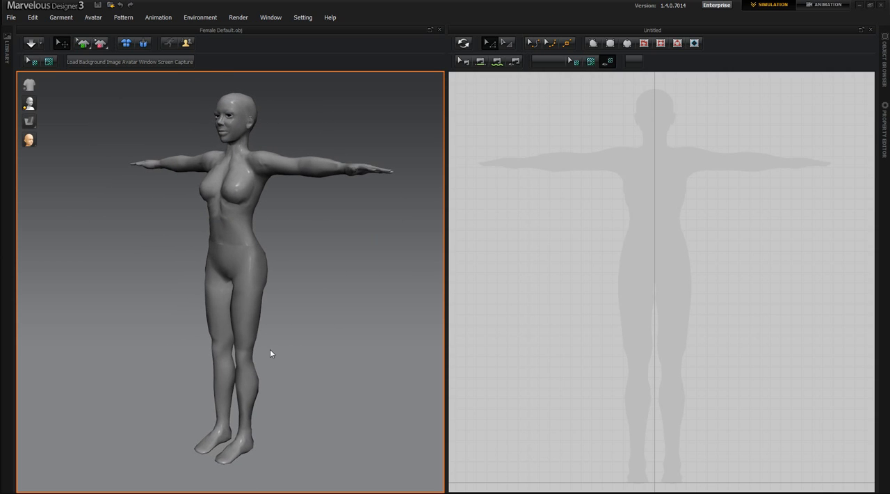
middle_drag(280, 360, 251, 365)
right_drag(293, 396, 341, 390)
mouse_move(657, 297)
middle_down()
mouse_move(656, 338)
mouse_move(680, 343)
mouse_move(692, 308)
mouse_move(642, 294)
mouse_move(626, 328)
mouse_move(674, 336)
mouse_move(652, 281)
mouse_move(659, 286)
middle_up()
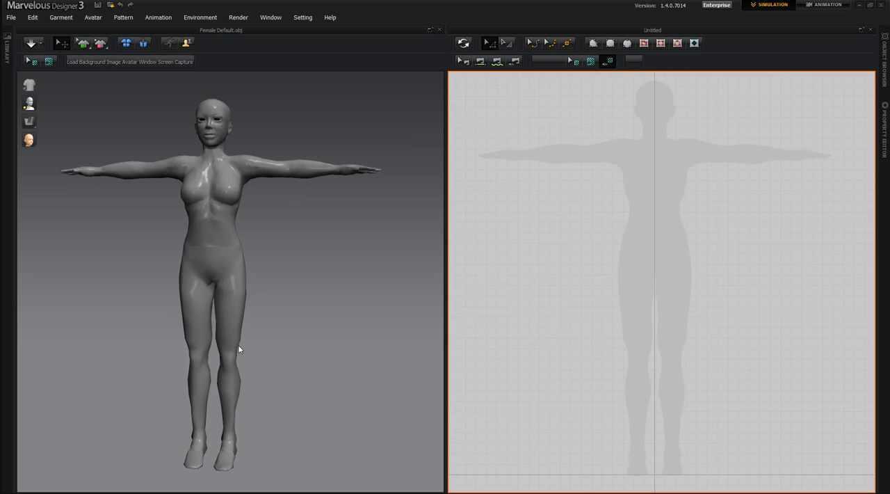
right_drag(253, 383, 267, 385)
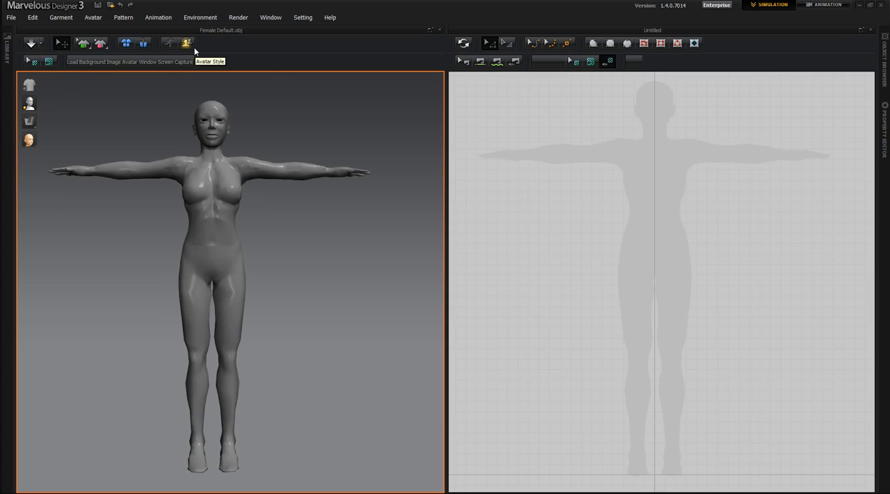
right_drag(266, 302, 249, 302)
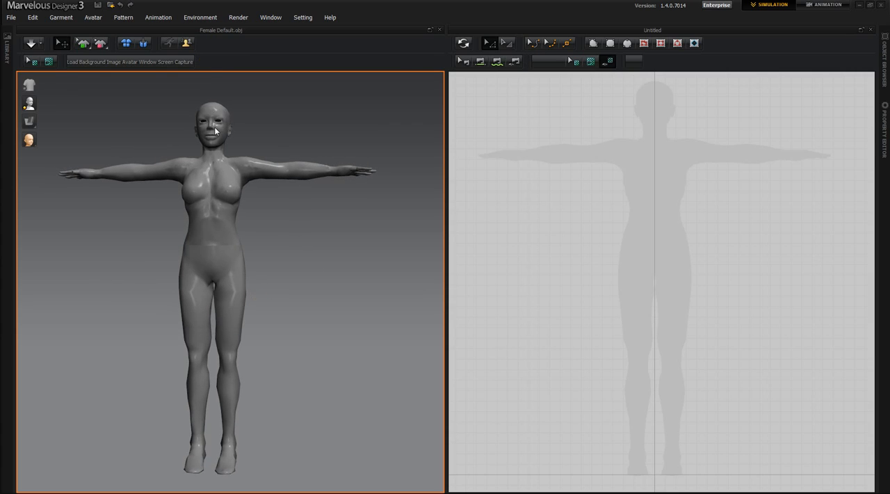
Switch the environment's gizmo to World Coordinate Gizmo
click(198, 19)
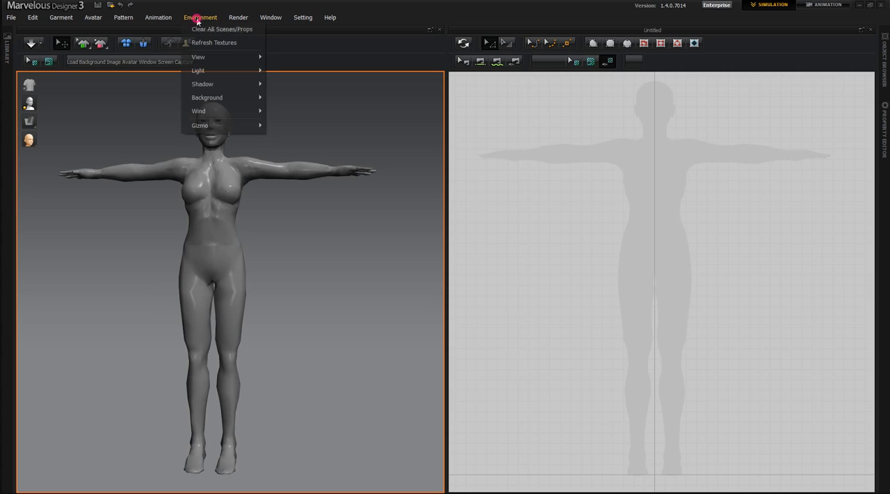
mouse_move(195, 127)
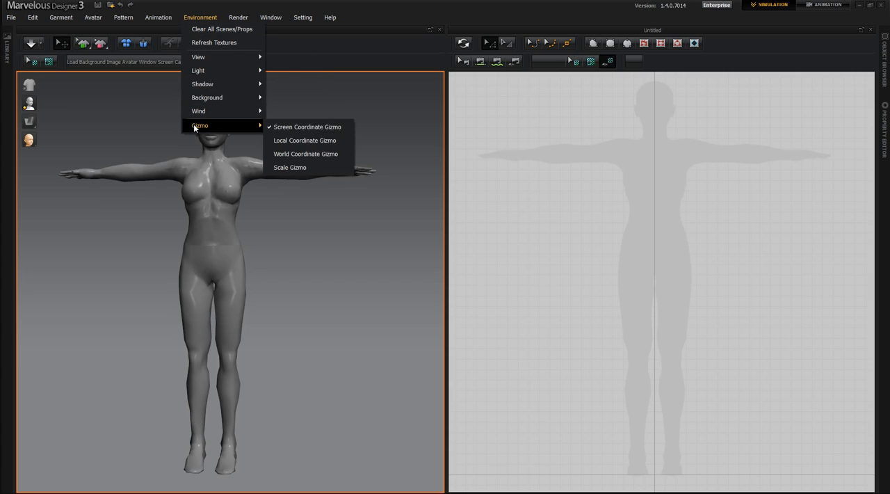
click(300, 155)
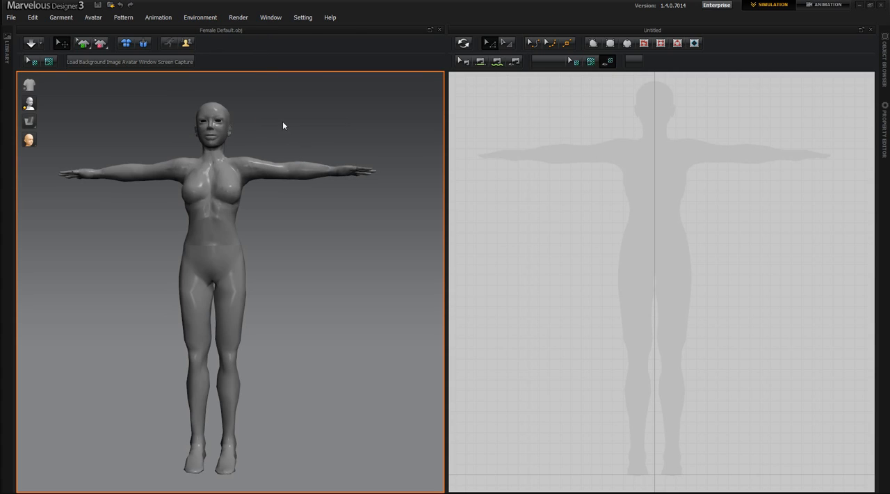
Widen the 2D pattern window slightly and bring the silhouette's head and torso fully into view
right_drag(281, 356, 282, 351)
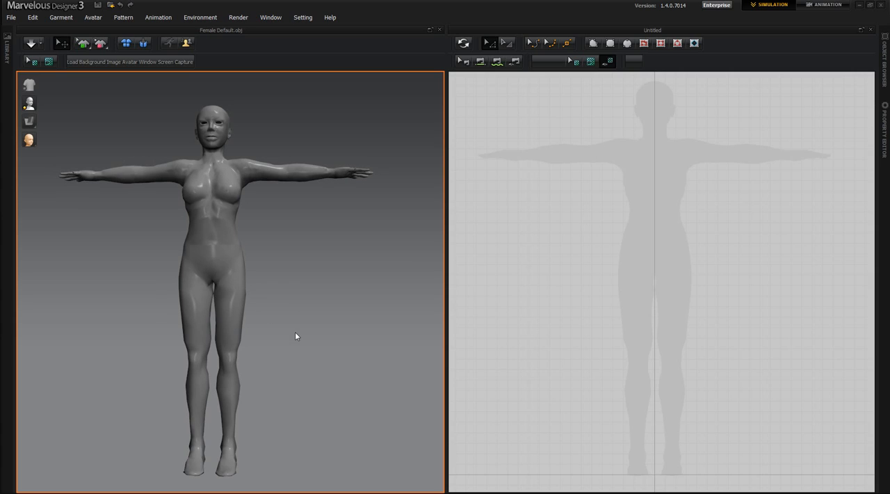
drag(446, 288, 426, 290)
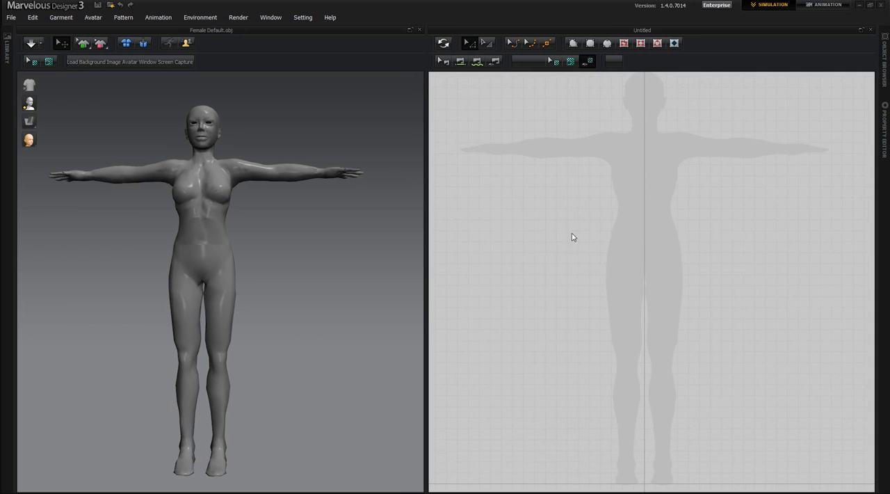
right_drag(564, 201, 576, 229)
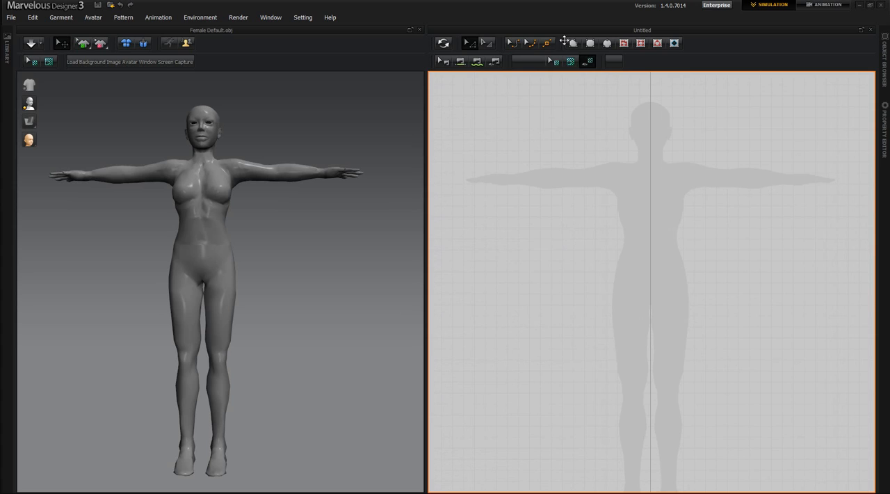
Draw a closed eight-point polygon over the silhouette's torso, with two short shoulder edges, slanted armholes, vertical sides and a level hem at the hips
click(573, 44)
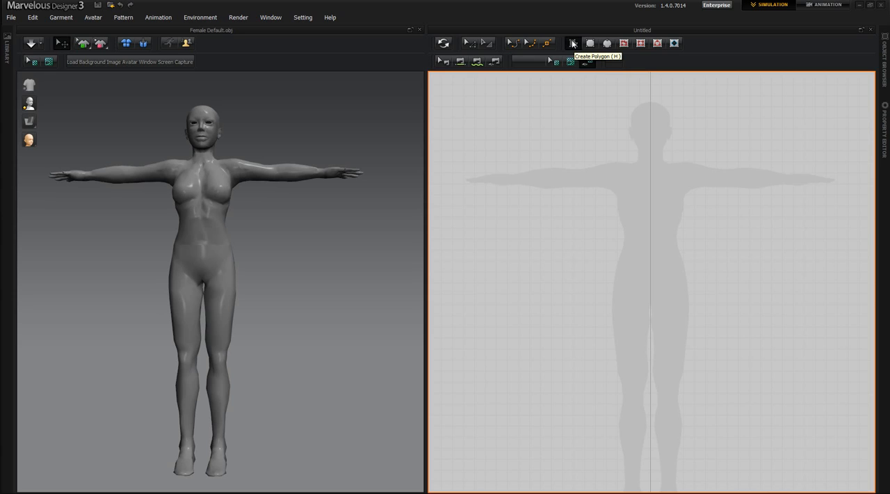
click(574, 44)
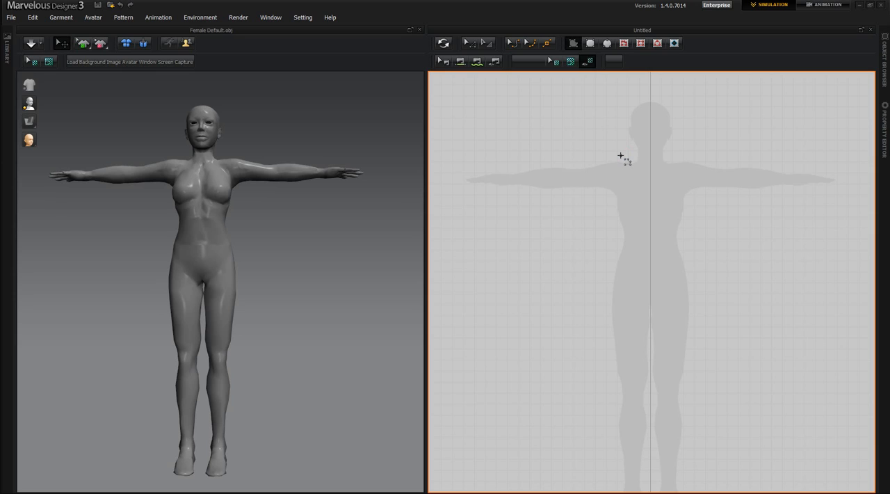
click(622, 156)
click(626, 179)
shift+click(631, 157)
shift+click(669, 158)
click(680, 156)
click(696, 203)
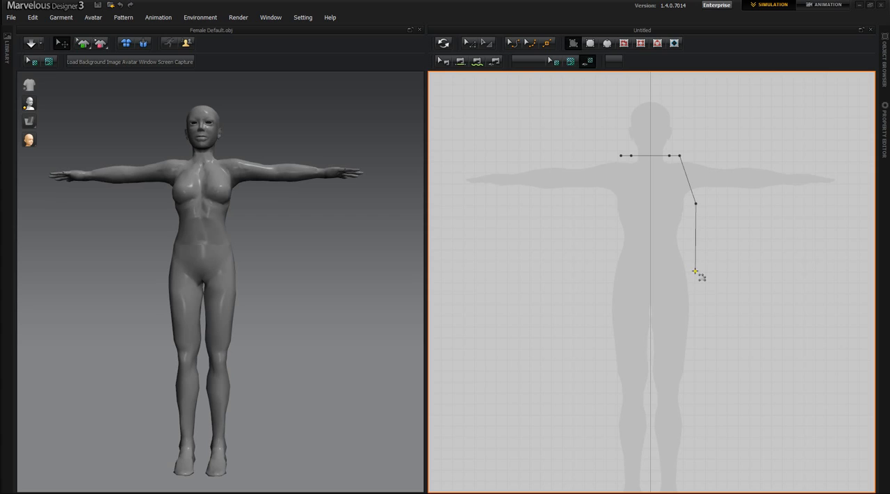
click(696, 272)
click(605, 271)
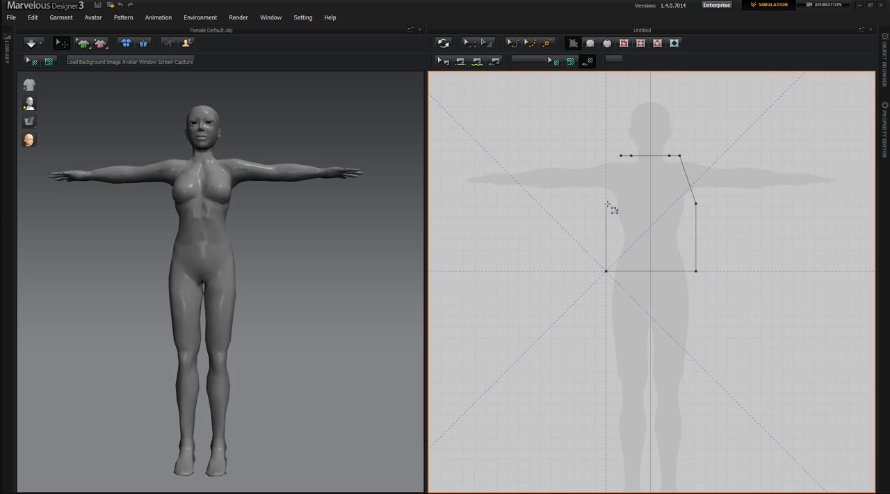
click(606, 203)
click(621, 155)
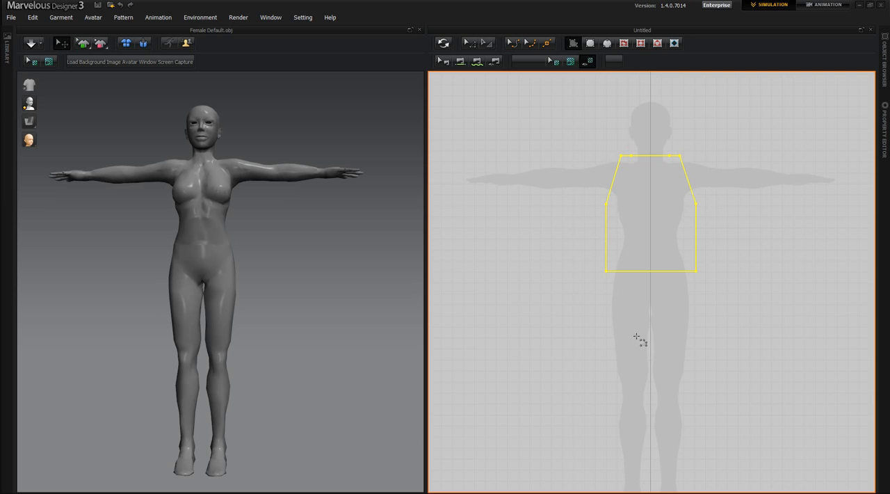
Curve the torso pattern's neckline downward into a scoop and bend both armhole edges inward with Edit Curvature
right_drag(661, 327, 597, 342)
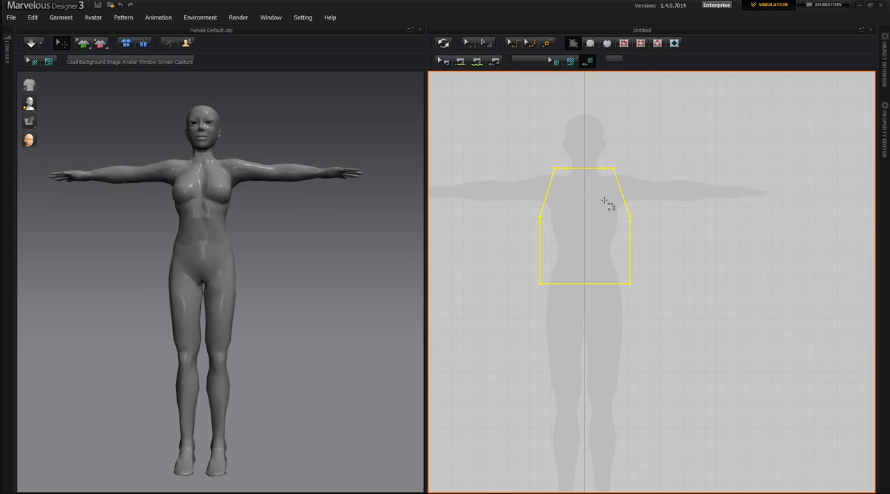
click(515, 46)
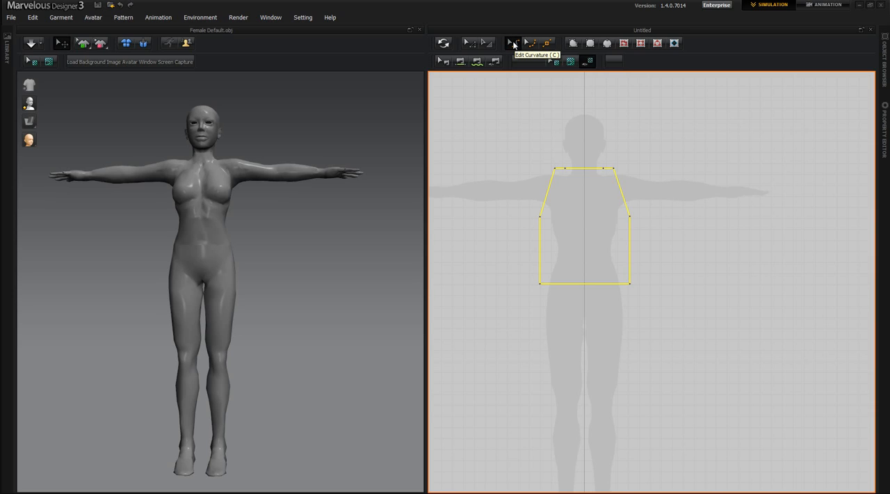
click(513, 43)
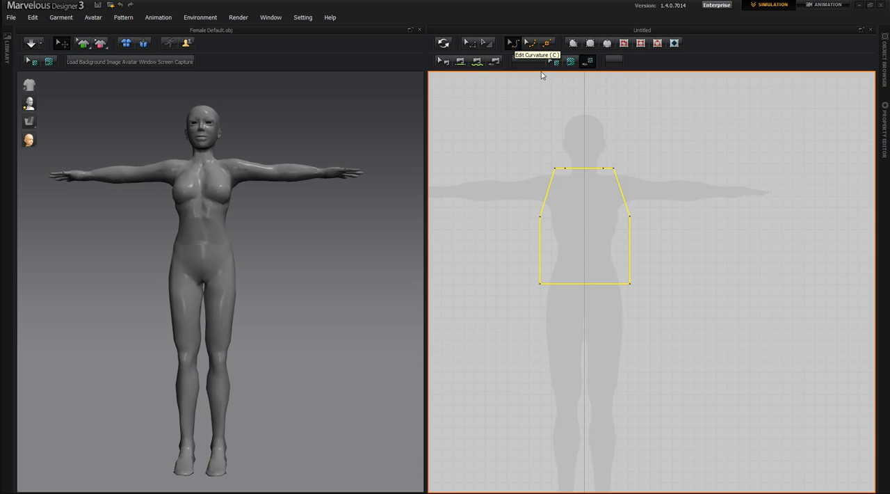
click(585, 169)
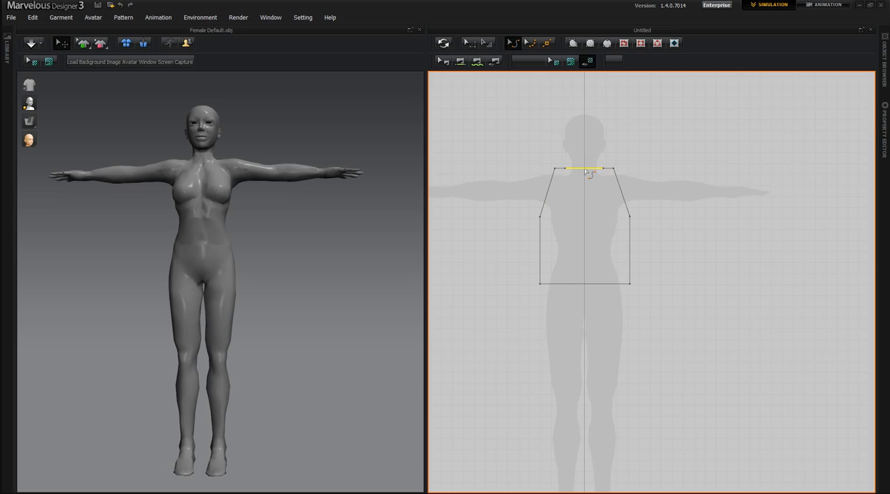
drag(586, 171, 584, 214)
drag(549, 198, 564, 203)
drag(624, 199, 617, 201)
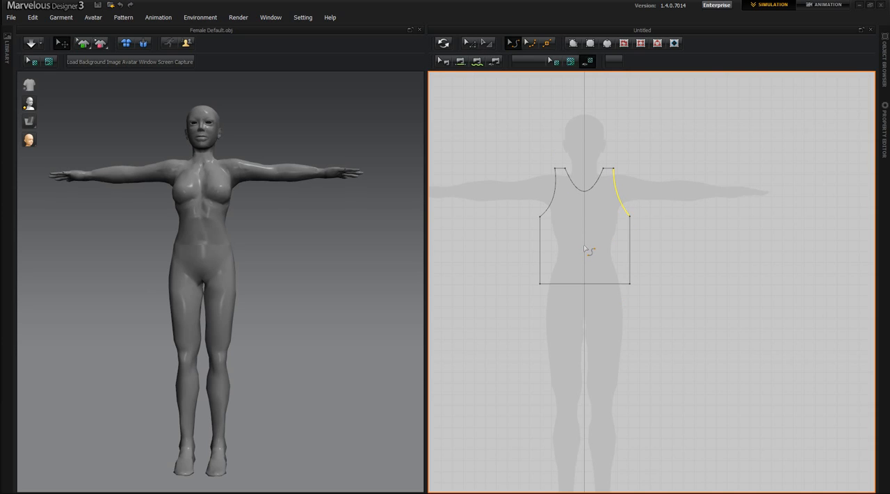
Paste a copy of the tank top torso pattern beside the original and flip the copy horizontally
click(473, 46)
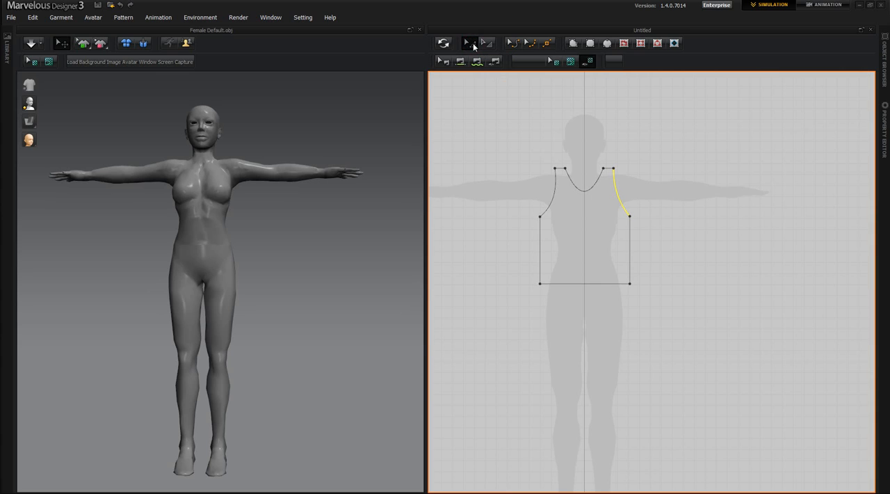
click(585, 228)
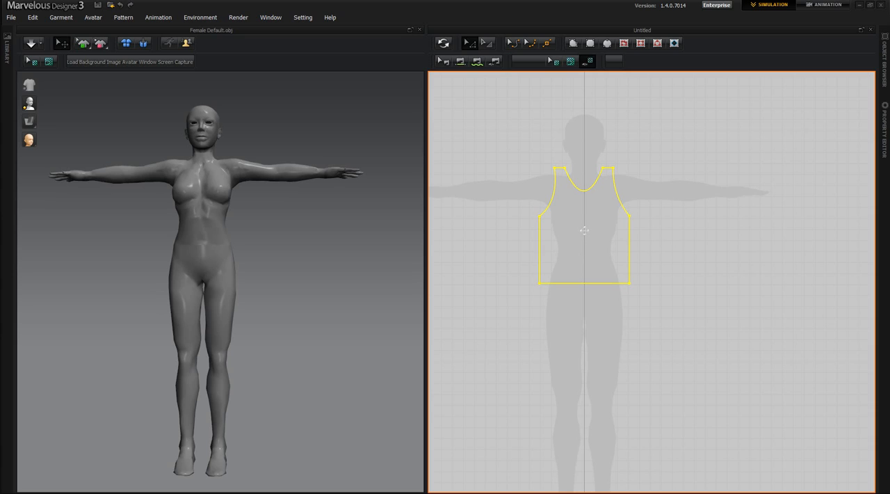
key(ctrl+v)
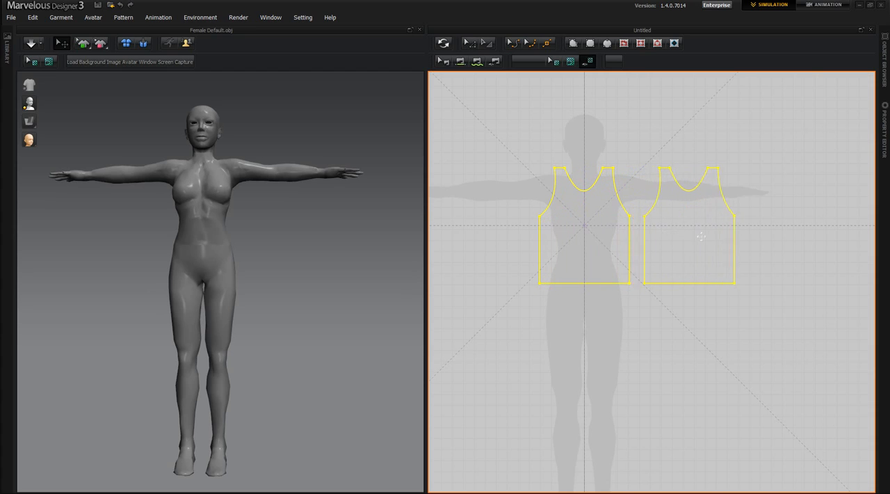
click(702, 236)
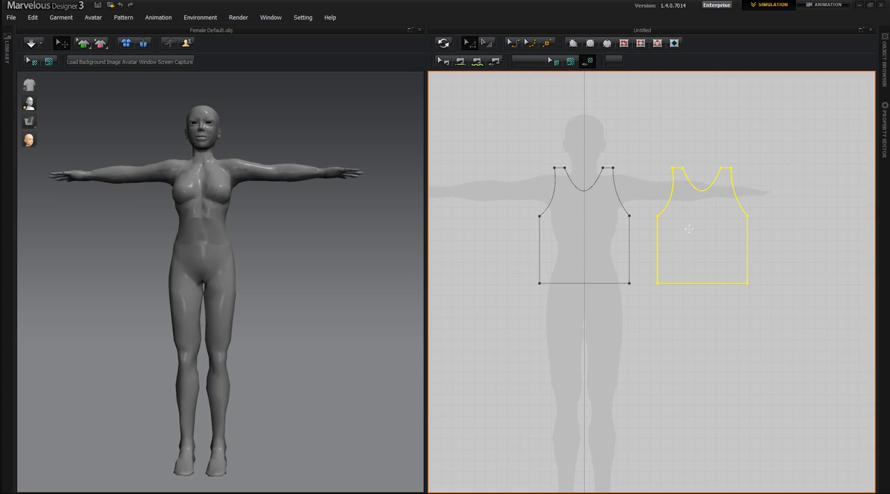
right_click(704, 228)
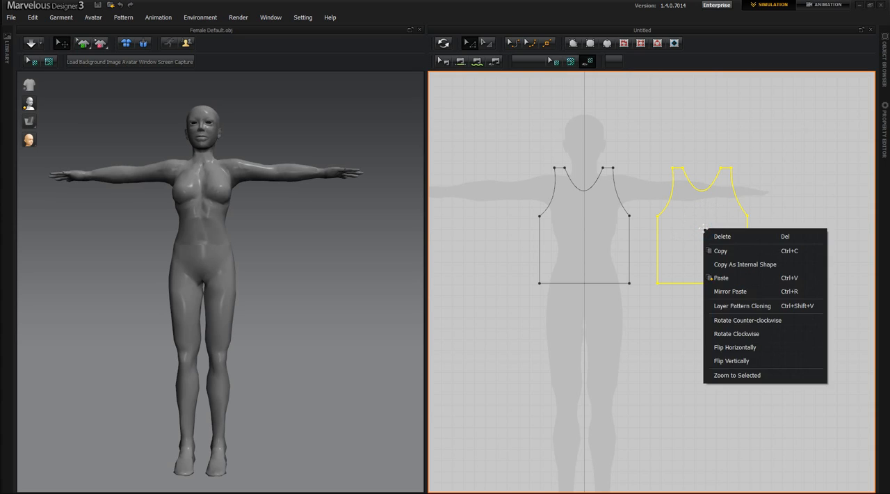
click(726, 347)
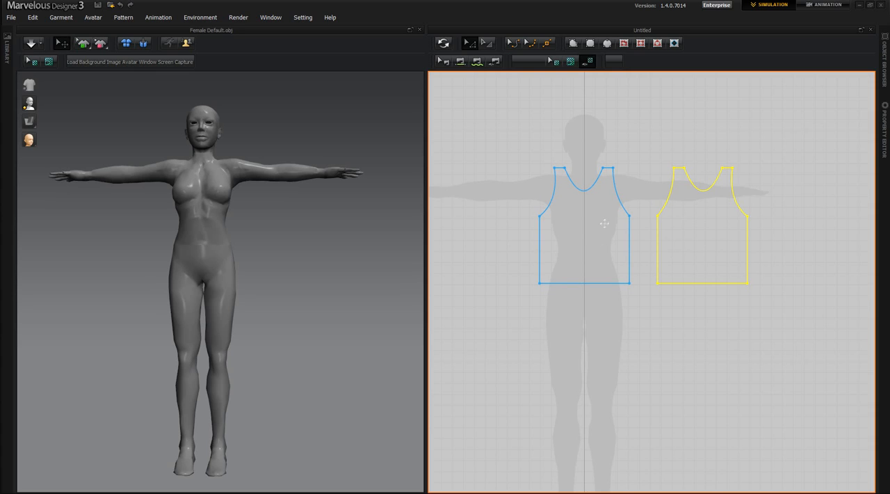
Draw a rectangle about 419 by 434 mm below the front torso pattern and place a horizontally flipped copy under the back torso
click(590, 44)
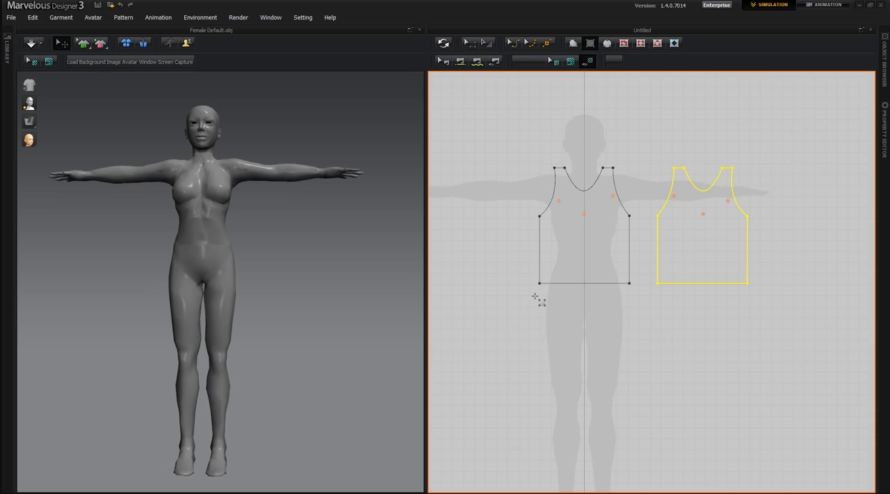
drag(538, 295, 631, 391)
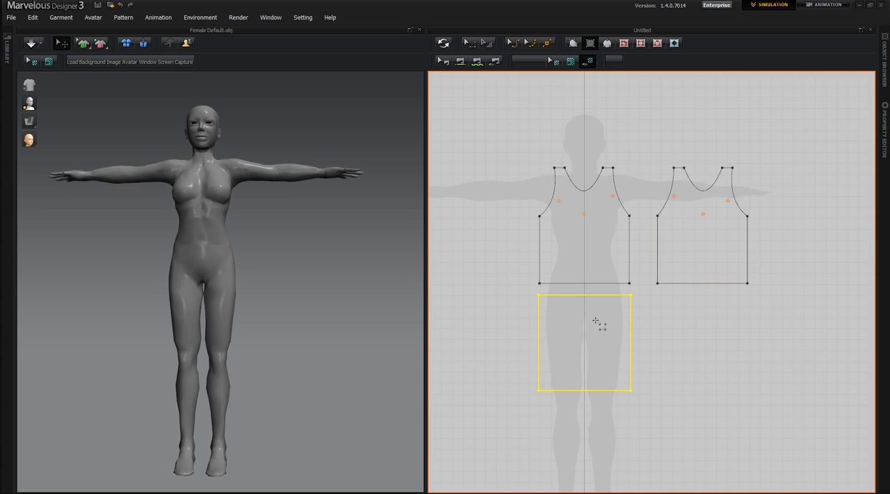
click(472, 46)
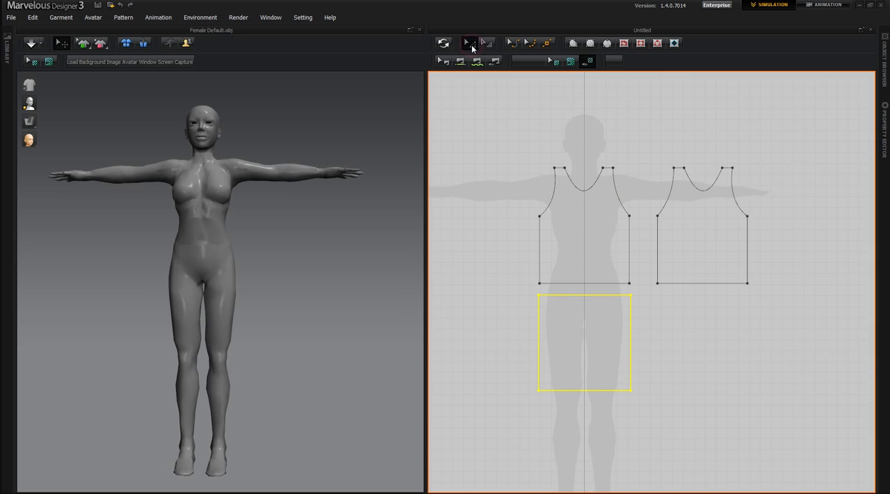
click(588, 342)
key(ctrl+v)
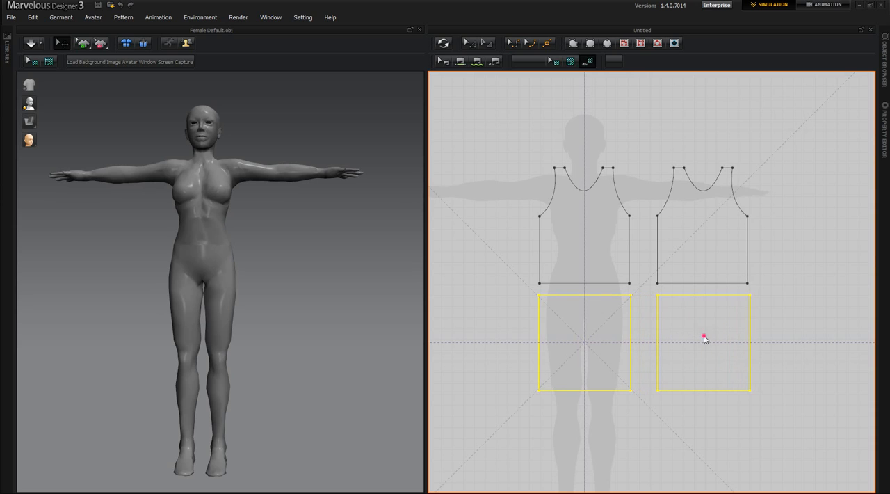
click(704, 337)
right_click(697, 340)
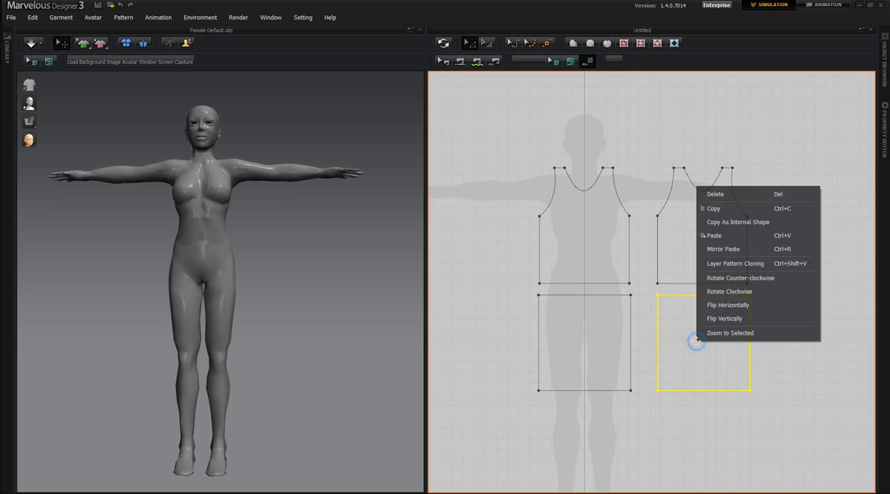
click(722, 306)
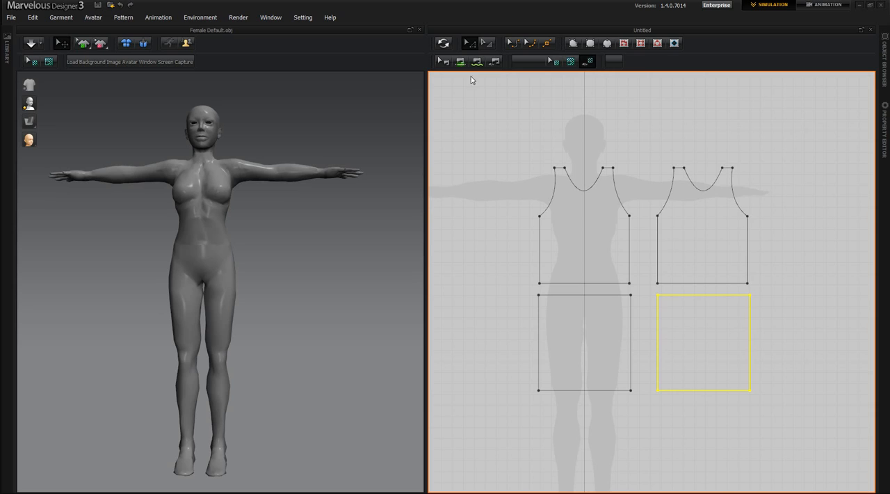
Sew the outer side edges of the front and back torso patterns together, and likewise their facing inner side edges
click(536, 265)
scroll(537, 267, up, 5)
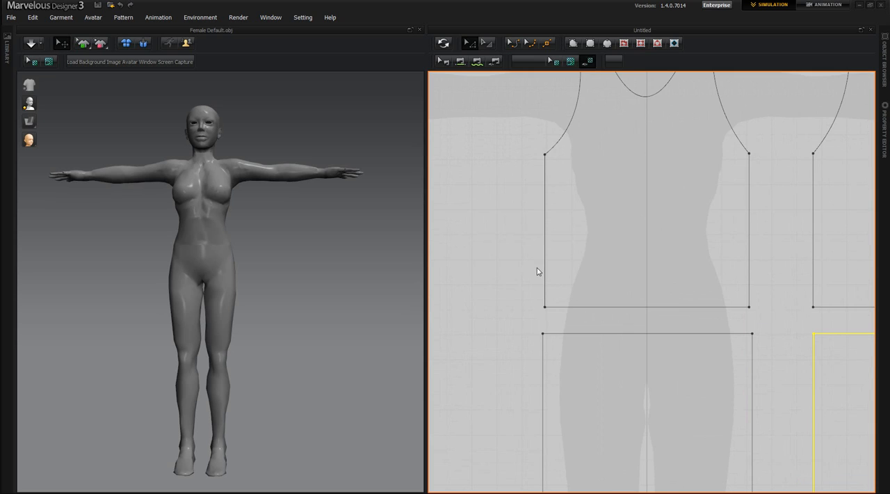
right_drag(524, 278, 471, 306)
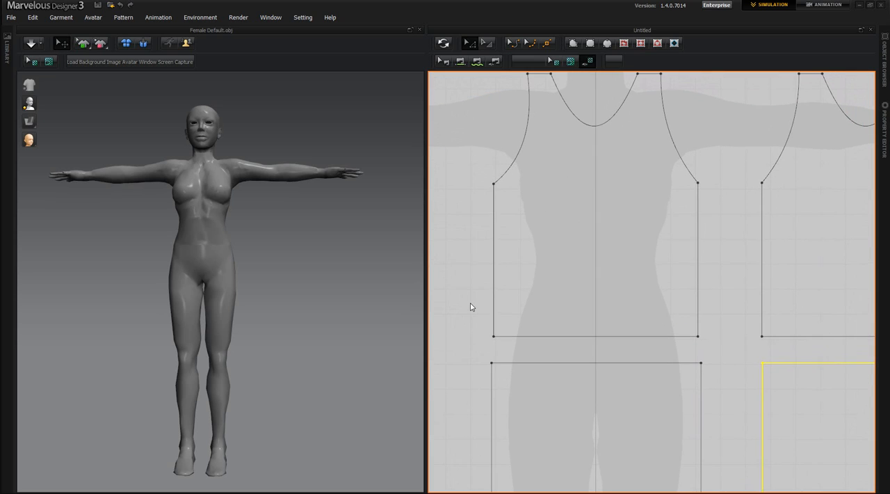
scroll(474, 292, down, 2)
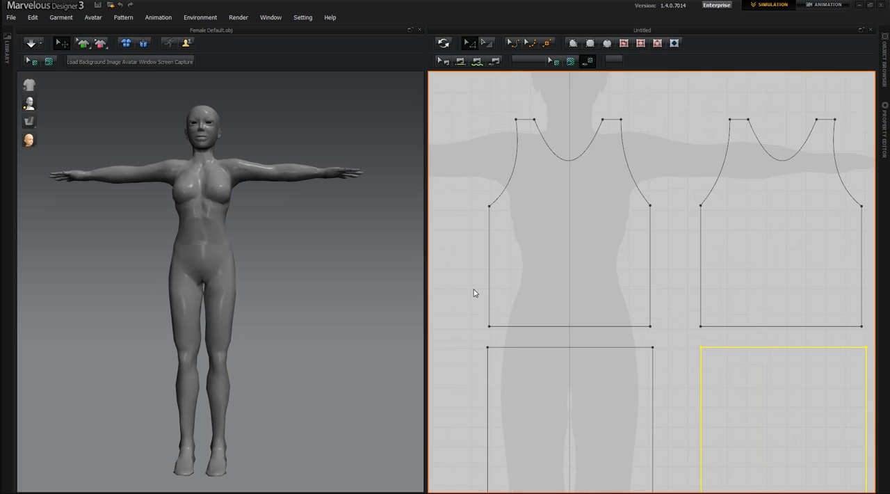
click(508, 253)
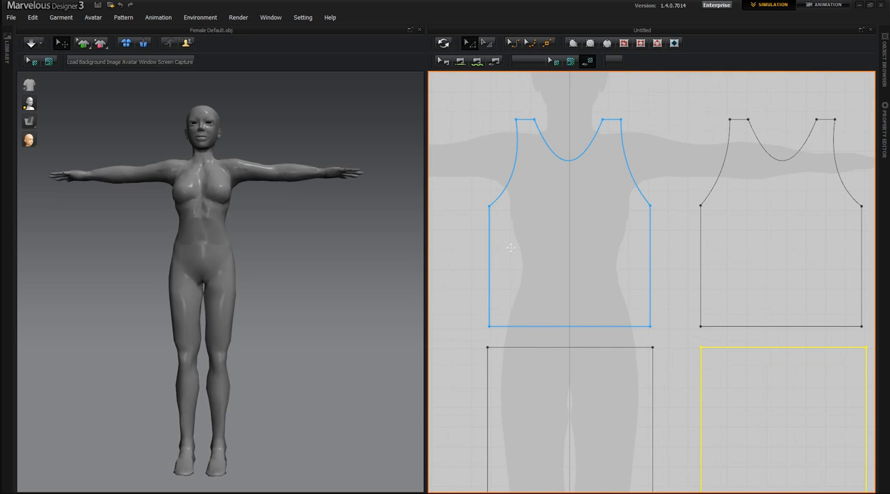
click(487, 223)
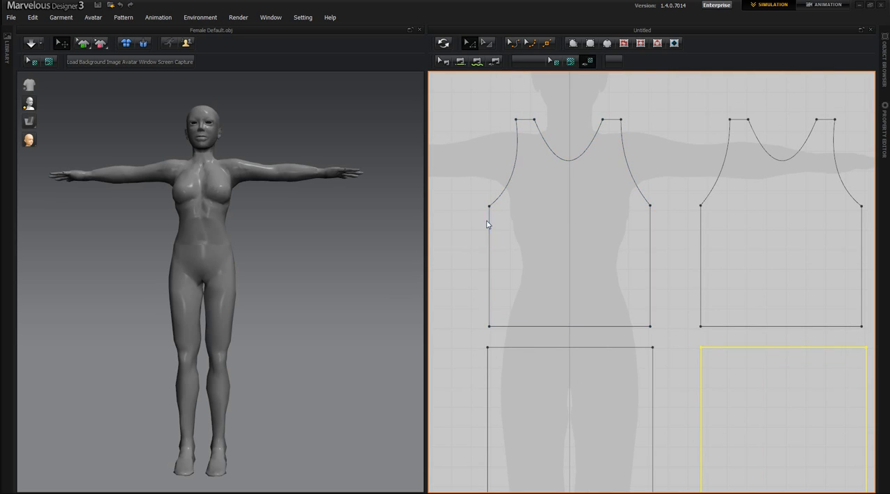
click(492, 259)
click(489, 306)
click(489, 238)
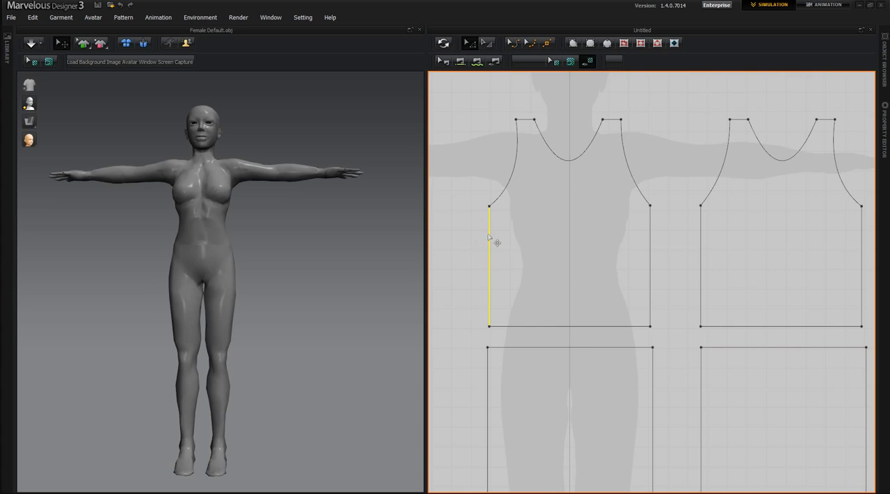
click(460, 62)
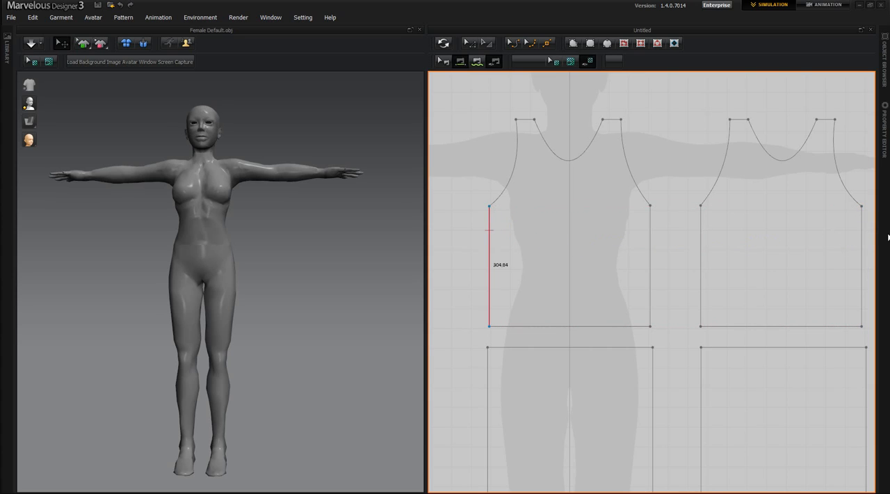
click(861, 235)
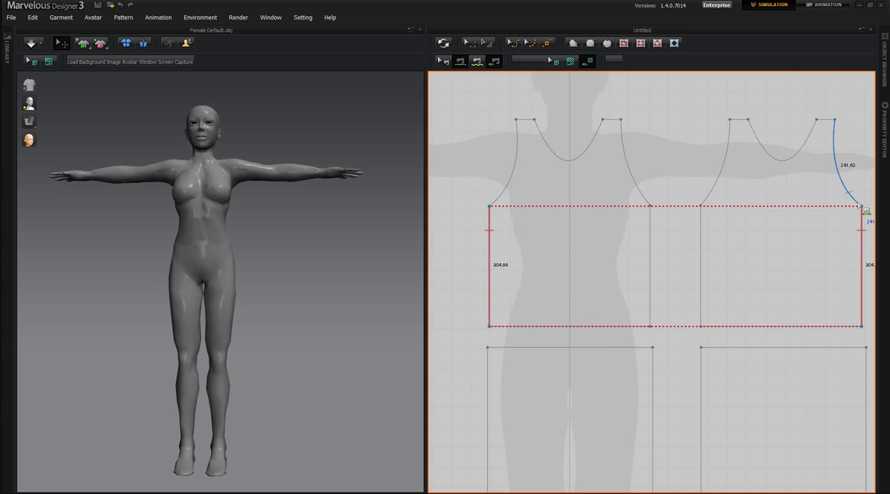
click(850, 265)
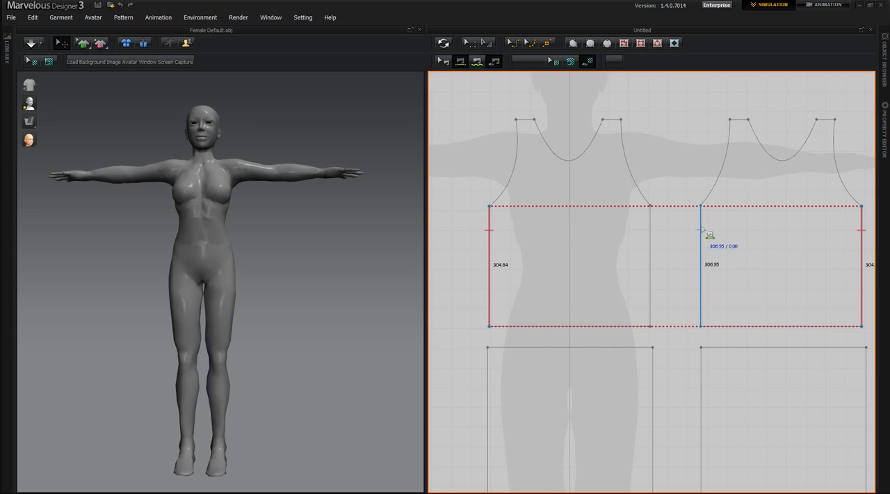
click(646, 306)
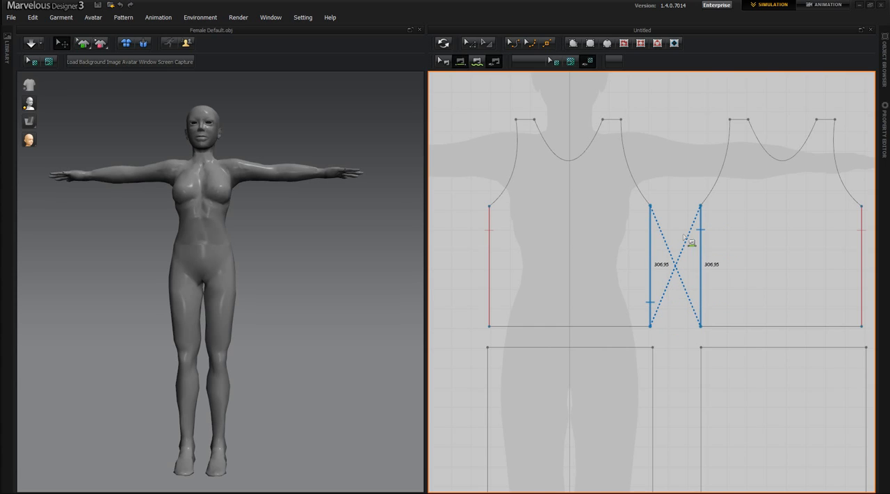
Sew the two lower rectangles together along their outer vertical edges and along their facing inner vertical edges
middle_drag(677, 332, 663, 290)
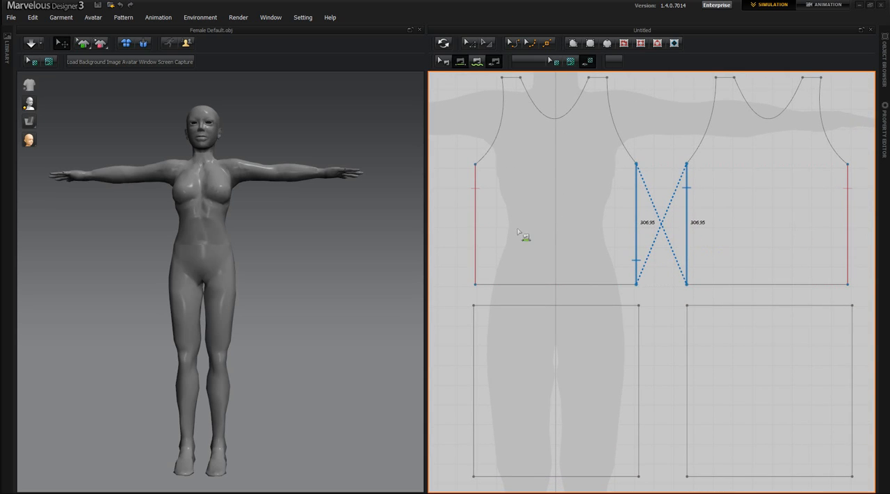
click(473, 324)
click(853, 337)
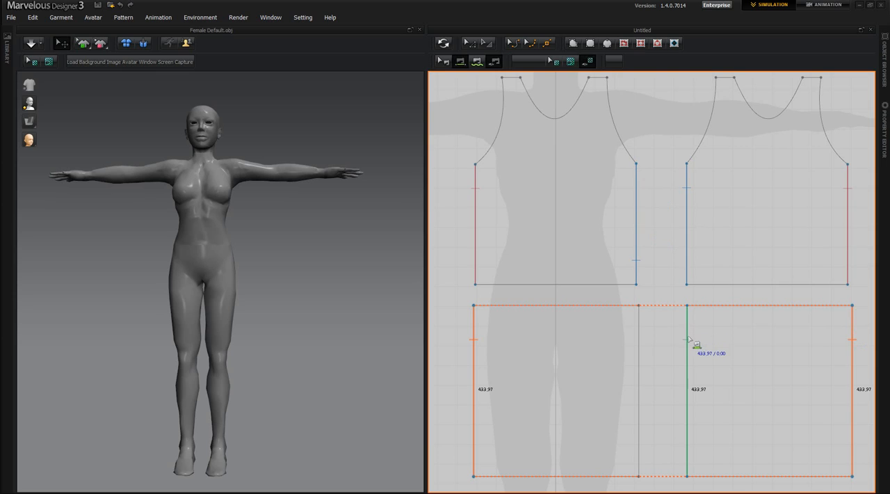
click(689, 338)
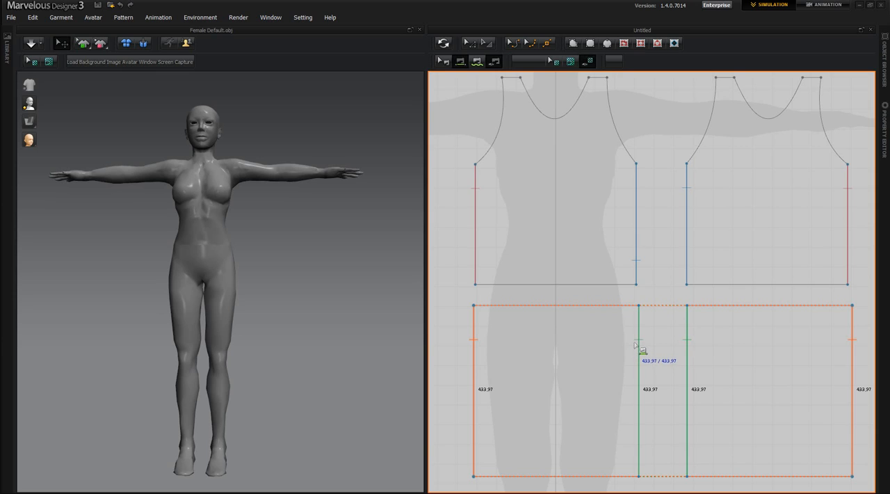
click(636, 343)
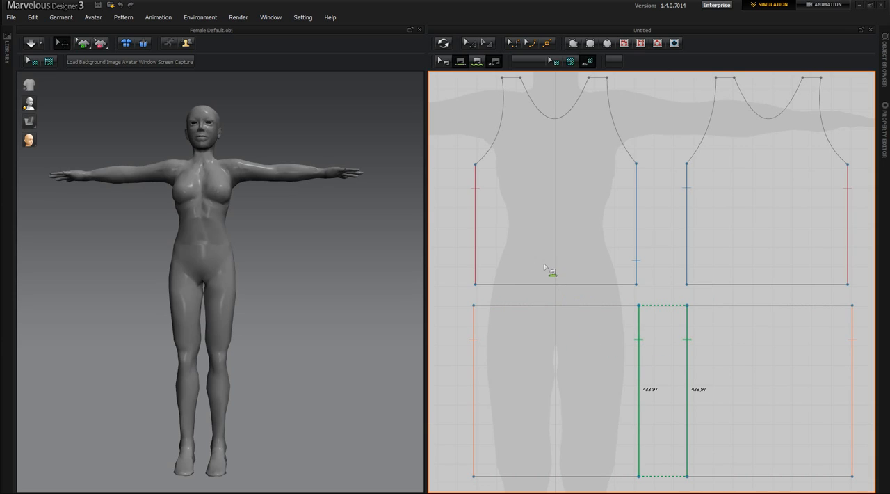
Sew the hem of each torso pattern to the upper edge of the rectangle beneath it
click(515, 280)
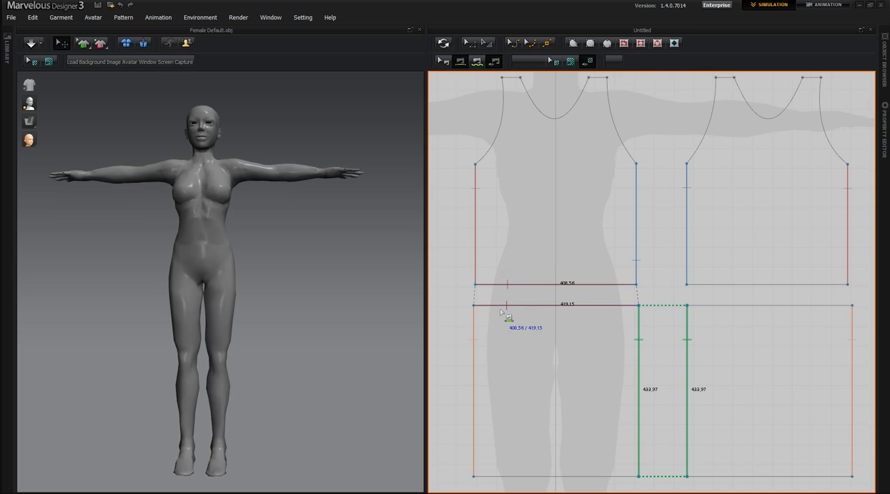
click(501, 308)
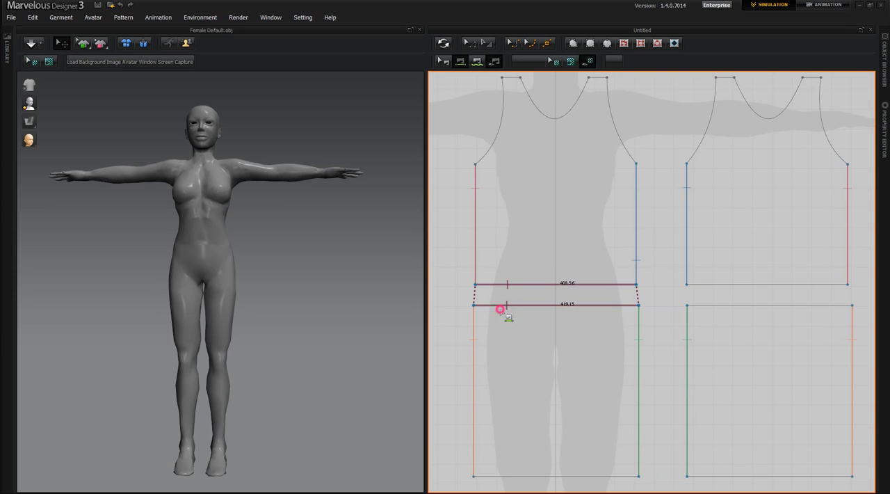
click(703, 284)
click(703, 308)
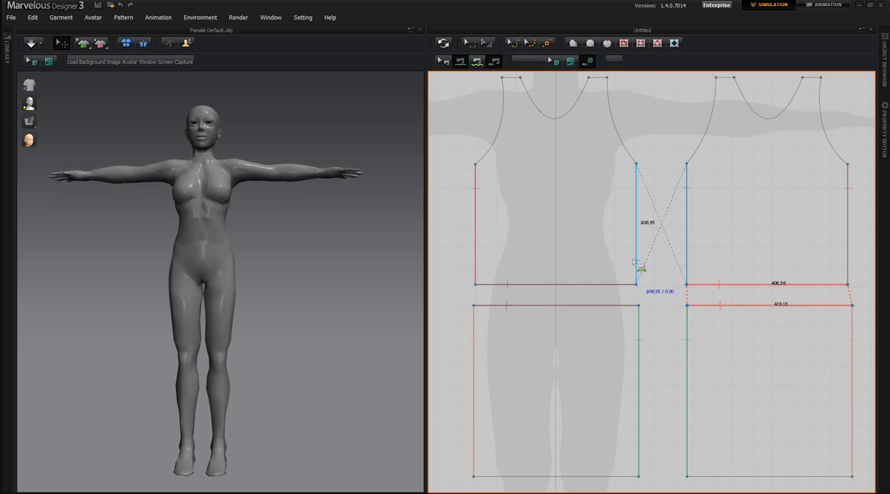
Sew the front torso's shoulder edges to the back torso's, outer shoulder to outer and inner to inner
middle_drag(669, 251, 666, 368)
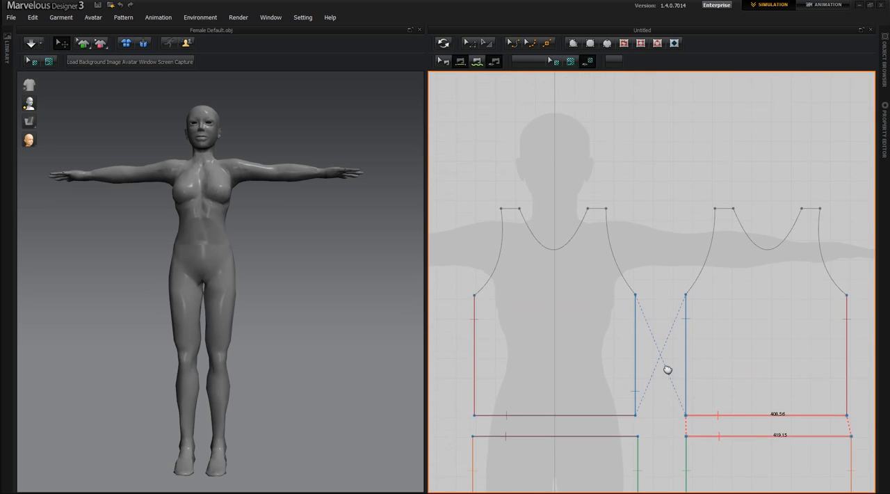
scroll(664, 362, down, 1)
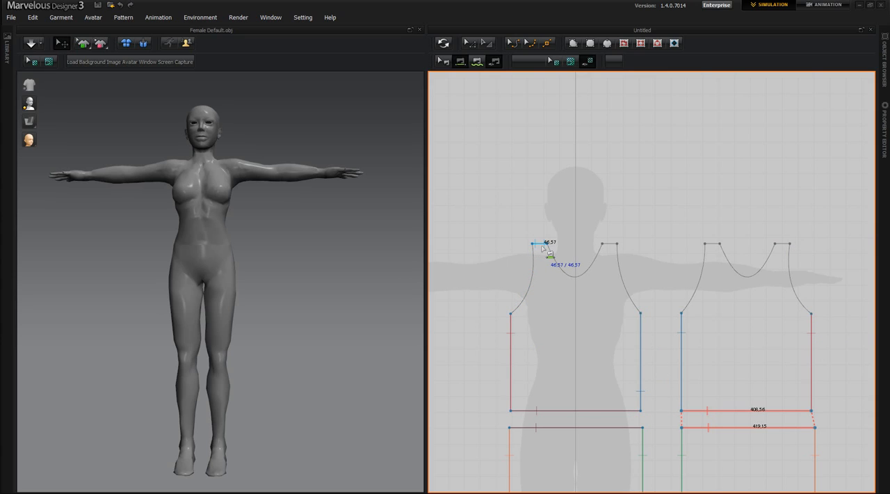
click(786, 245)
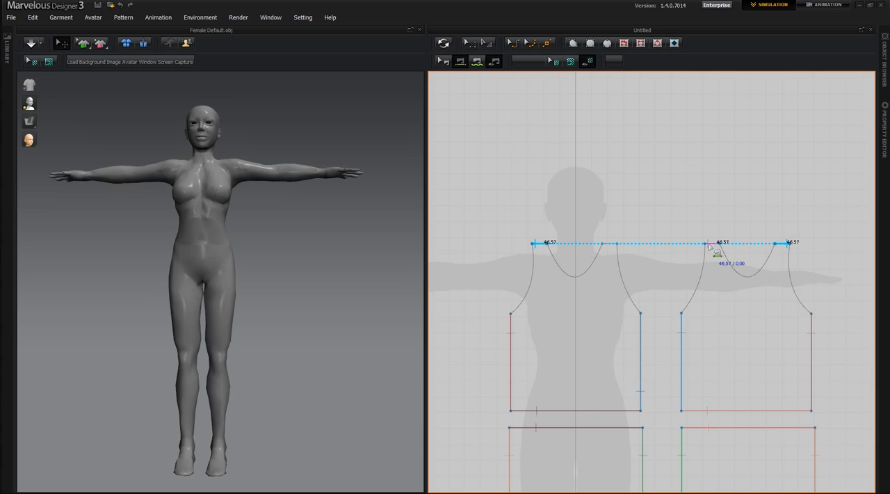
click(615, 246)
click(641, 345)
middle_drag(670, 329, 663, 257)
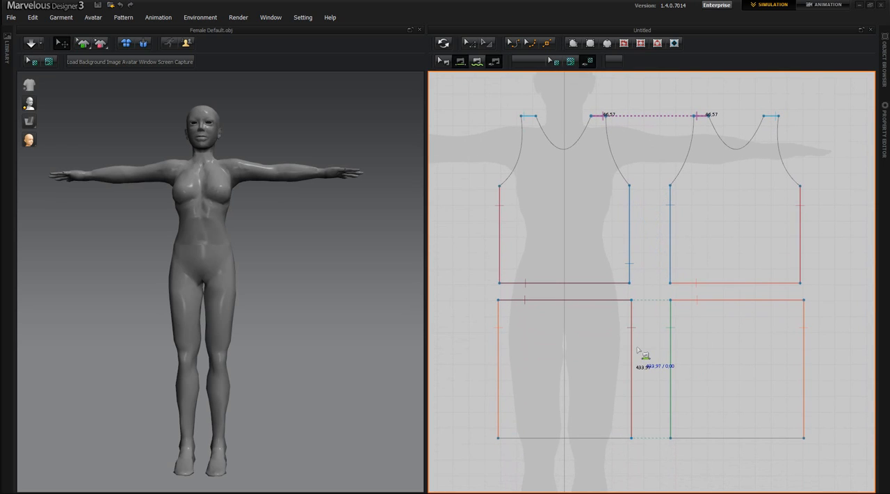
click(637, 348)
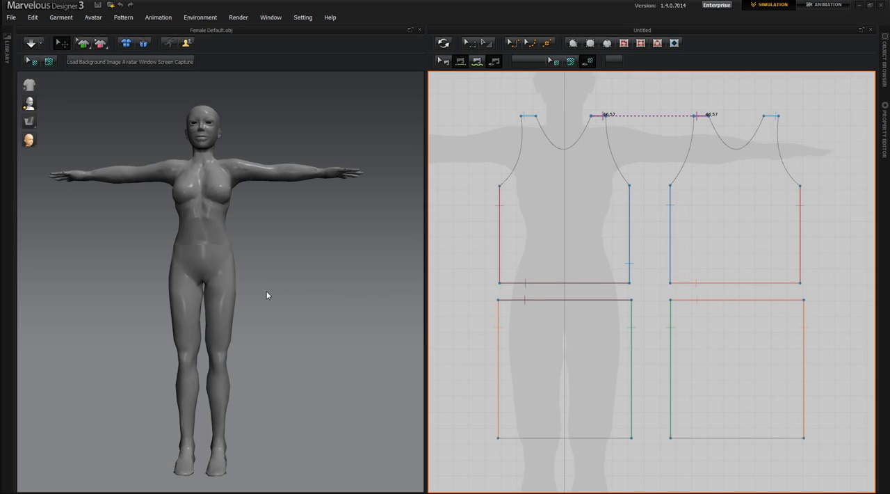
Synchronize the sewn patterns into the 3D window and select the back torso piece there
click(441, 43)
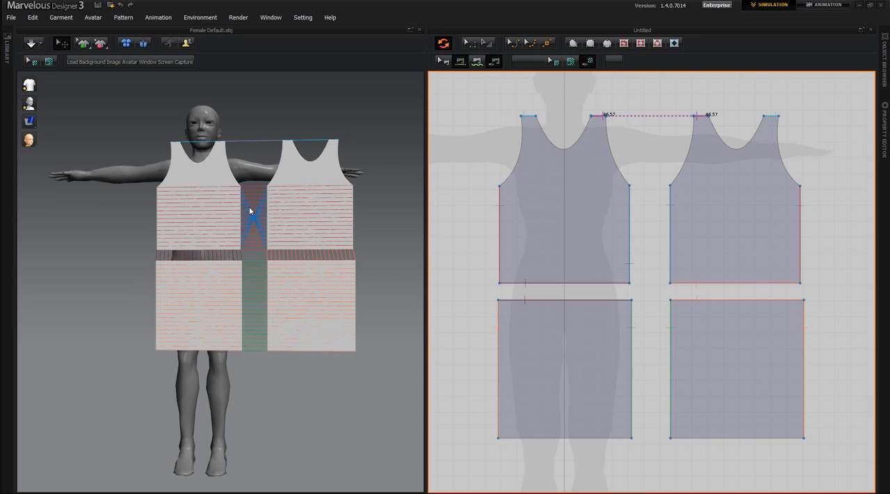
right_drag(296, 421, 281, 436)
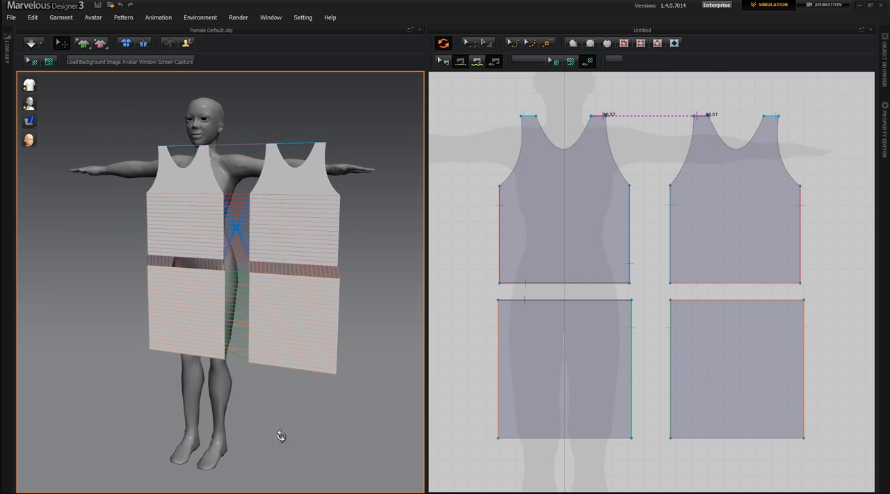
click(290, 221)
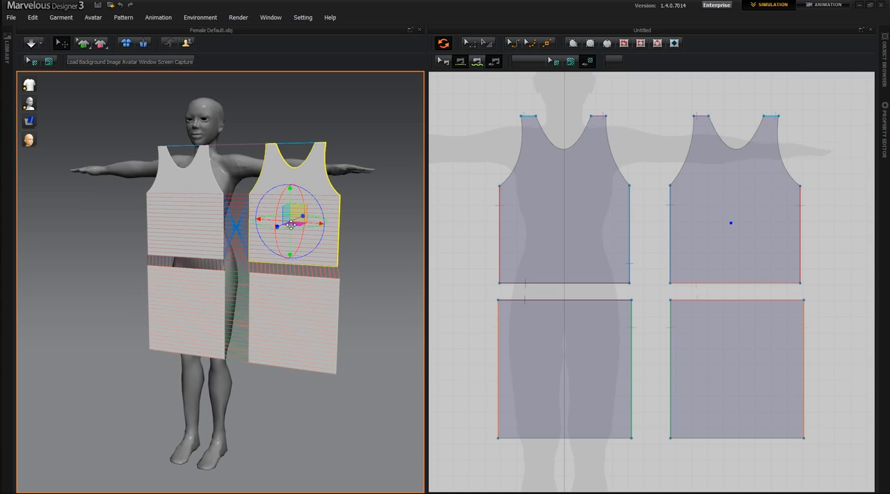
Try the Screen Coordinate Gizmo on the back torso piece and return to the World Coordinate Gizmo
right_drag(344, 370, 326, 387)
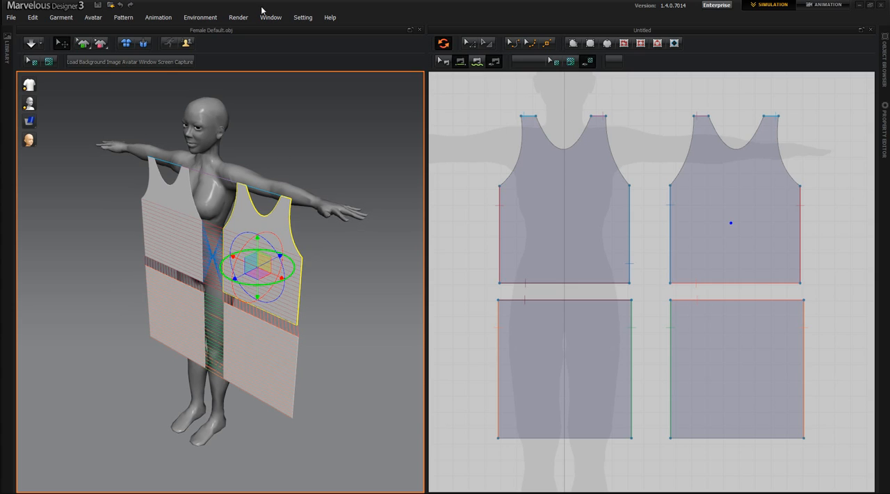
click(201, 18)
mouse_move(209, 125)
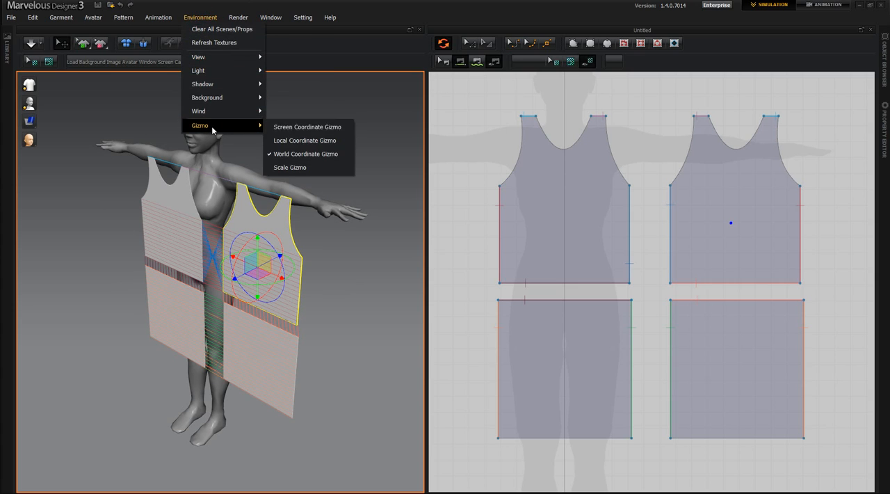
click(281, 127)
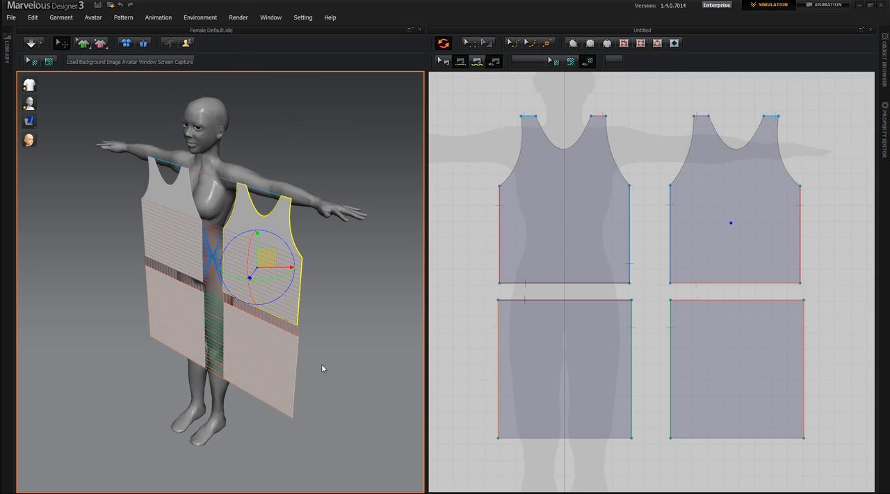
mouse_move(322, 368)
right_down()
mouse_move(240, 372)
mouse_move(315, 382)
mouse_move(308, 375)
right_up()
click(201, 18)
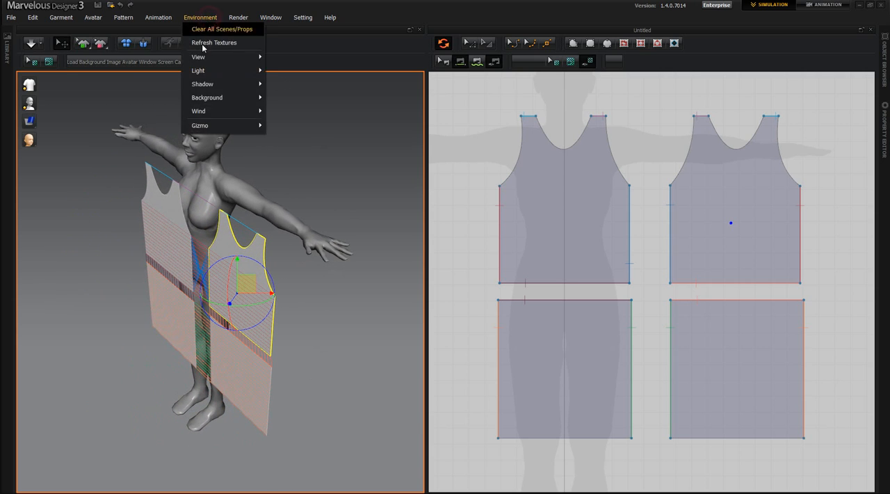
mouse_move(200, 126)
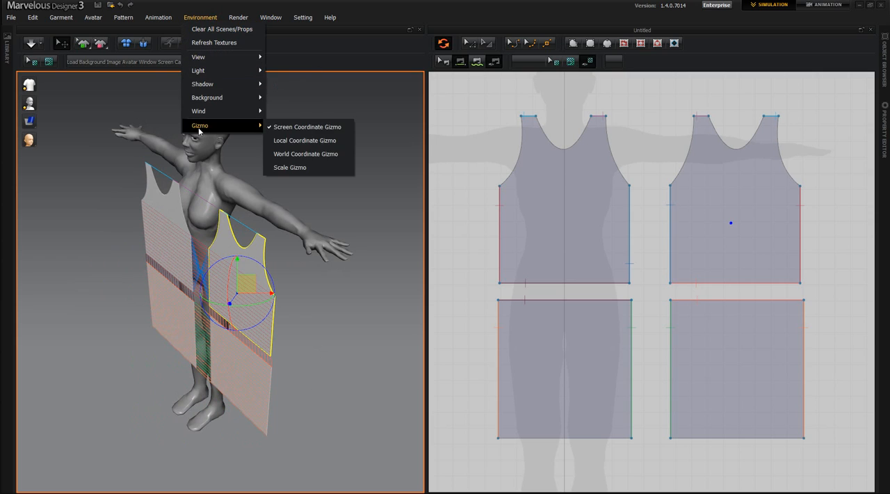
click(289, 155)
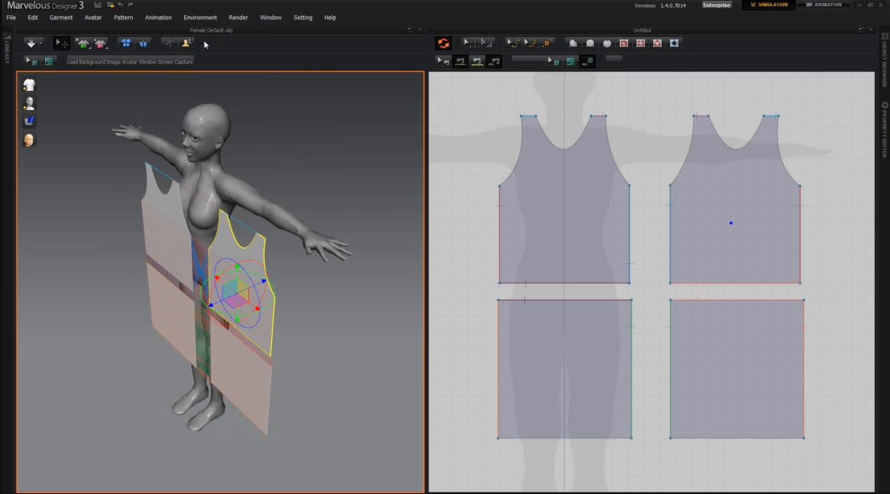
Select the back torso together with the skirt rectangle below it, move both behind the avatar and line them up with its back
mouse_move(341, 357)
right_down()
mouse_move(313, 374)
mouse_move(330, 355)
right_up()
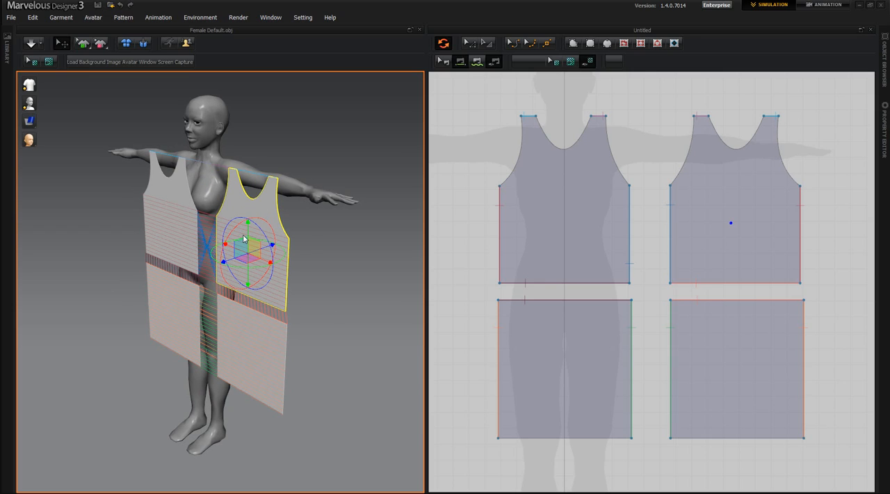
shift+click(248, 339)
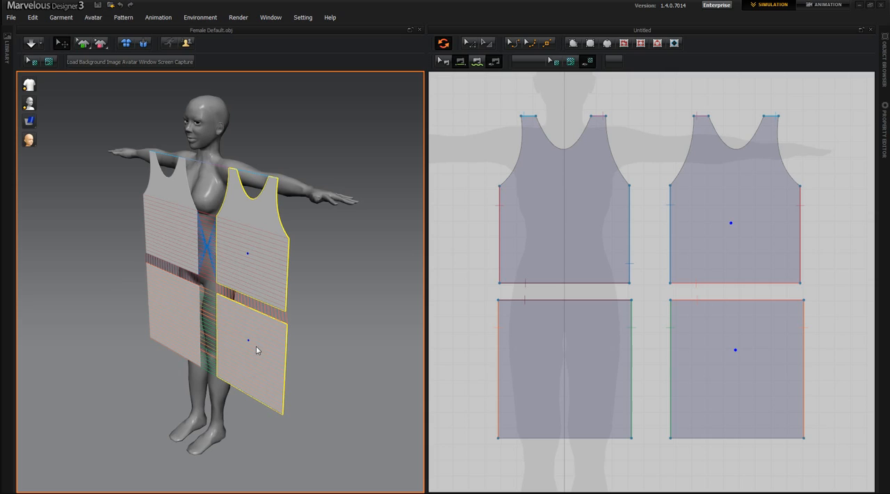
click(252, 252)
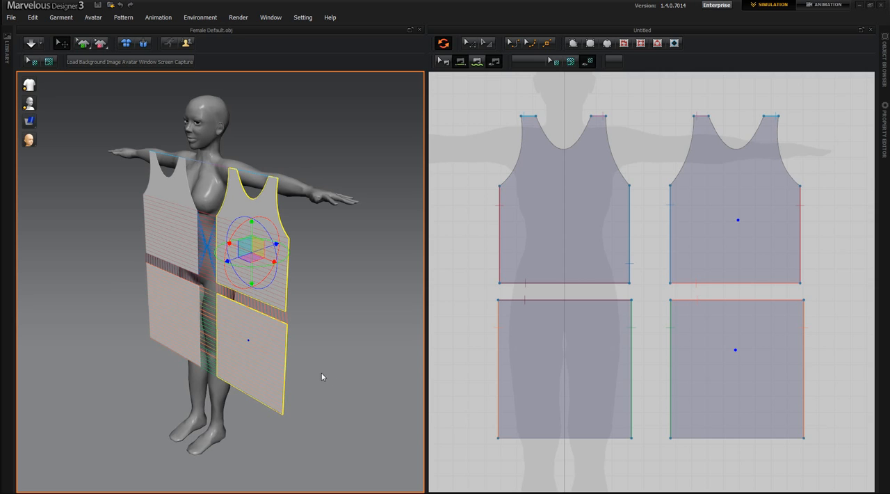
right_drag(322, 376, 263, 376)
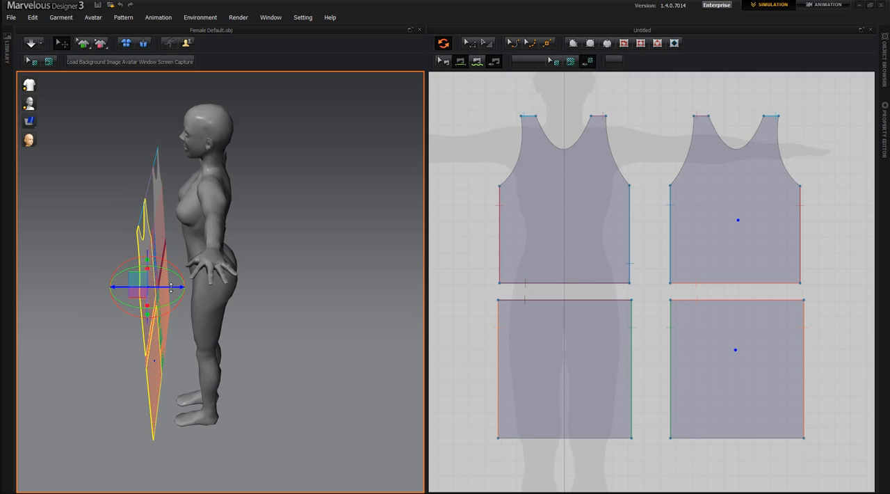
drag(171, 286, 278, 286)
right_drag(316, 383, 179, 318)
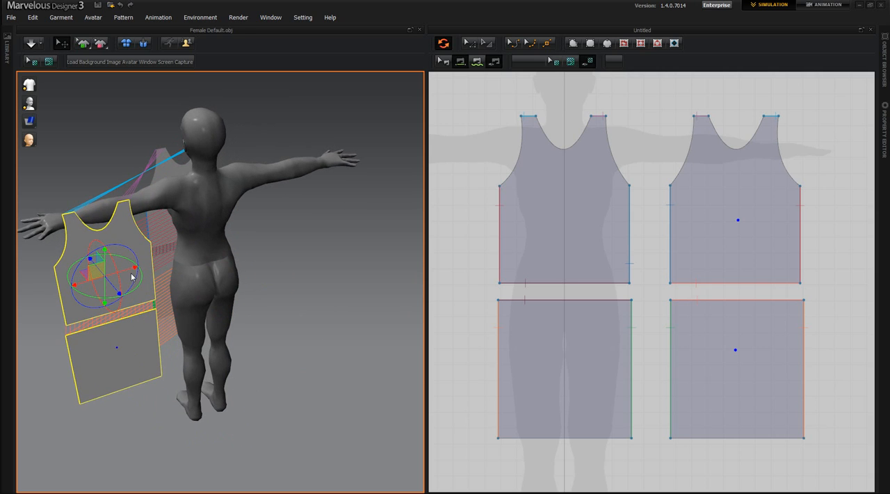
drag(126, 270, 253, 263)
Flip the selected back torso and back skirt rectangle horizontally so their outer faces point away from the avatar
right_drag(239, 405, 352, 366)
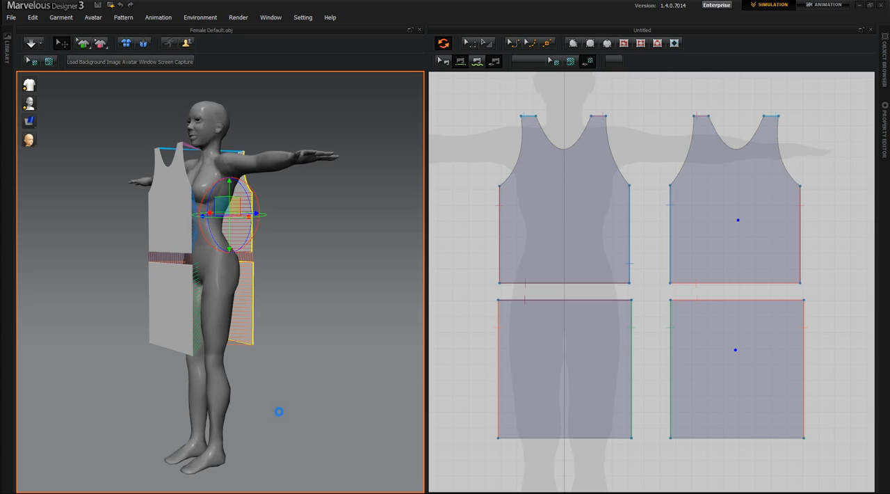
right_drag(279, 416, 187, 419)
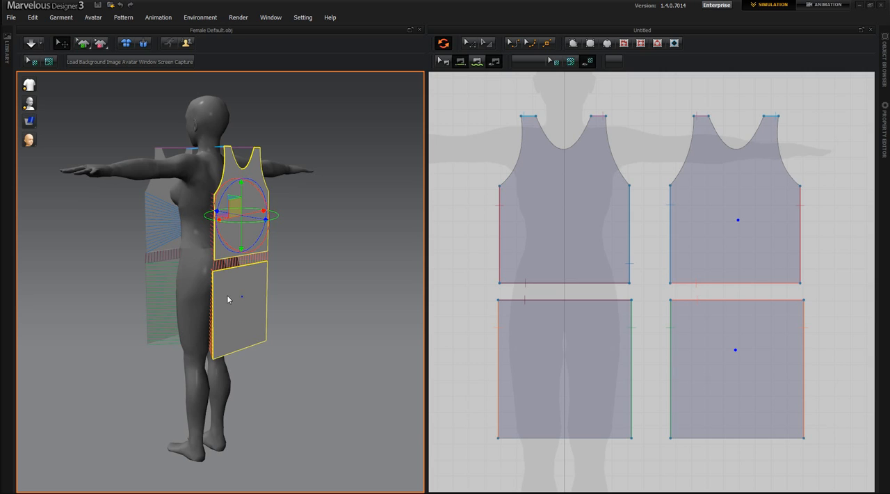
right_drag(228, 403, 312, 404)
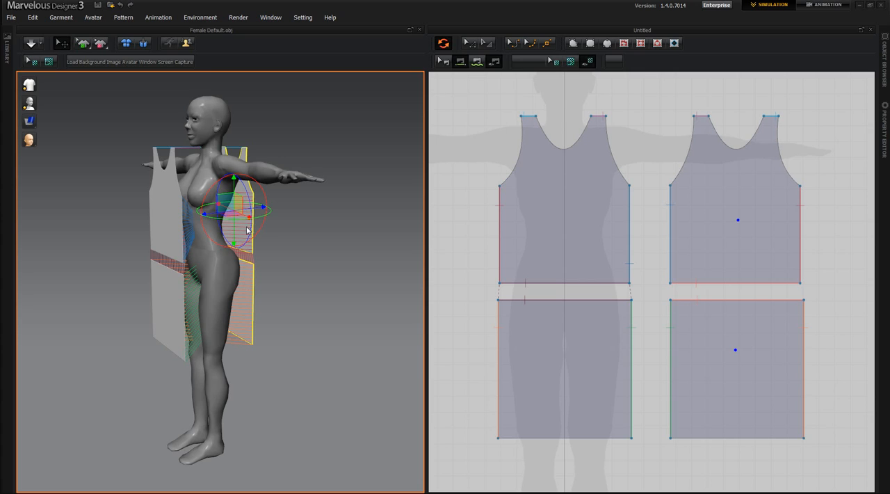
right_drag(290, 384, 228, 349)
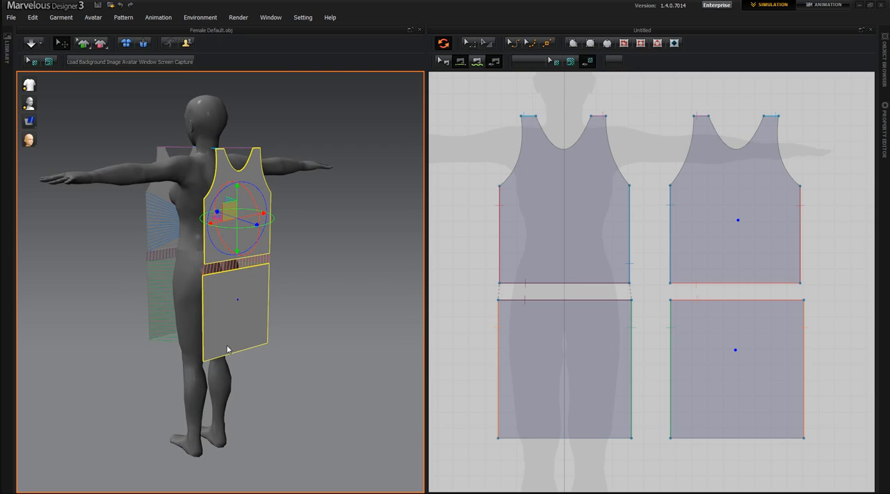
right_click(255, 279)
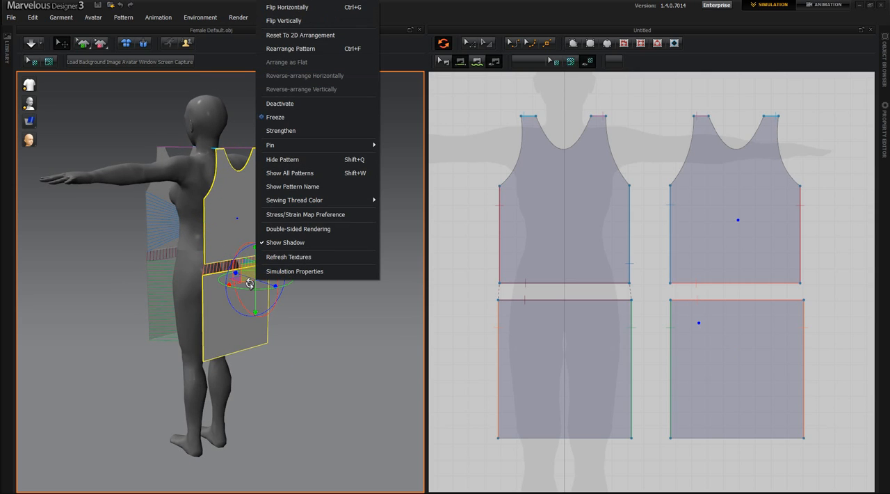
click(293, 8)
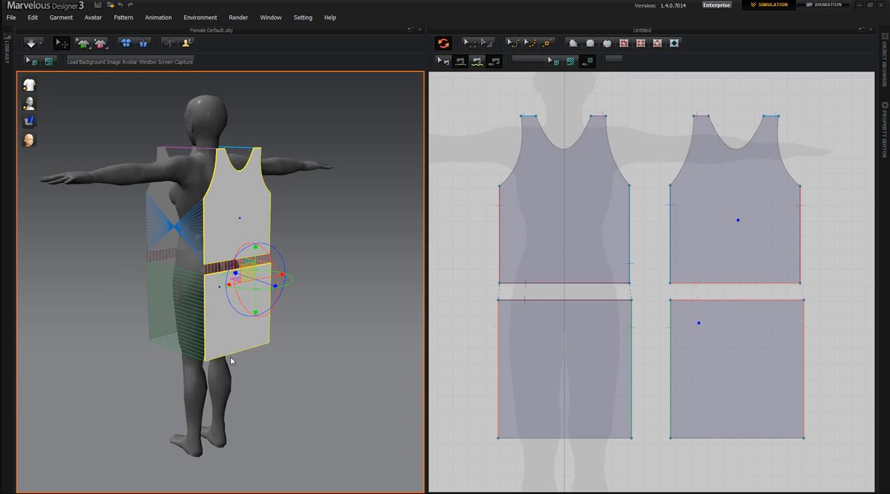
Reverse the crossed seam line joining the front and back torso's facing side edges
right_drag(241, 399, 260, 406)
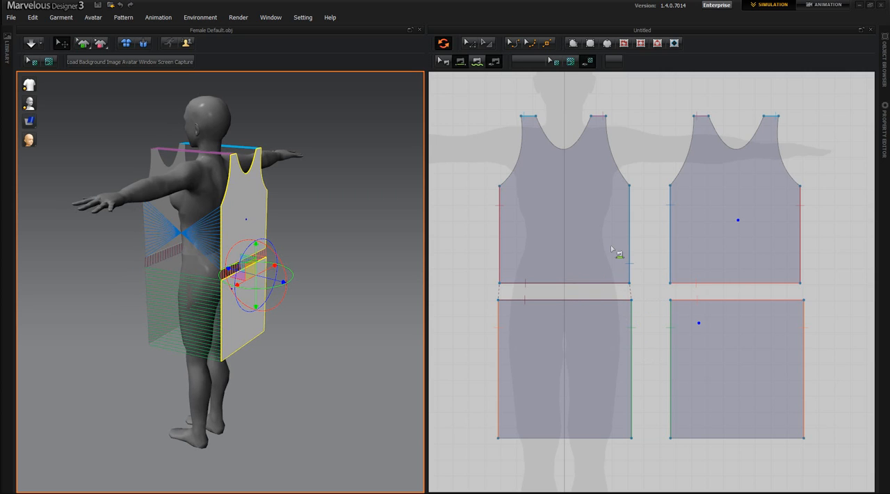
right_drag(271, 393, 325, 359)
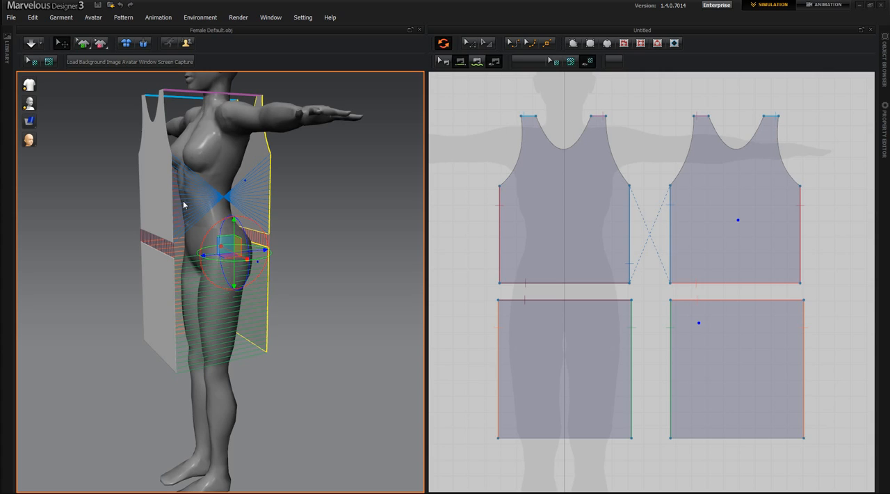
mouse_move(109, 403)
right_down()
mouse_move(274, 408)
mouse_move(245, 427)
mouse_move(194, 428)
mouse_move(76, 411)
mouse_move(97, 410)
right_up()
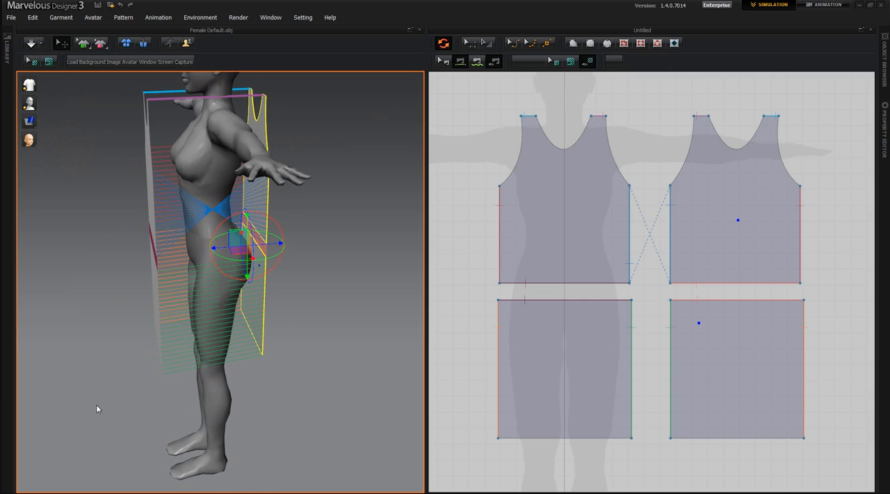
click(444, 63)
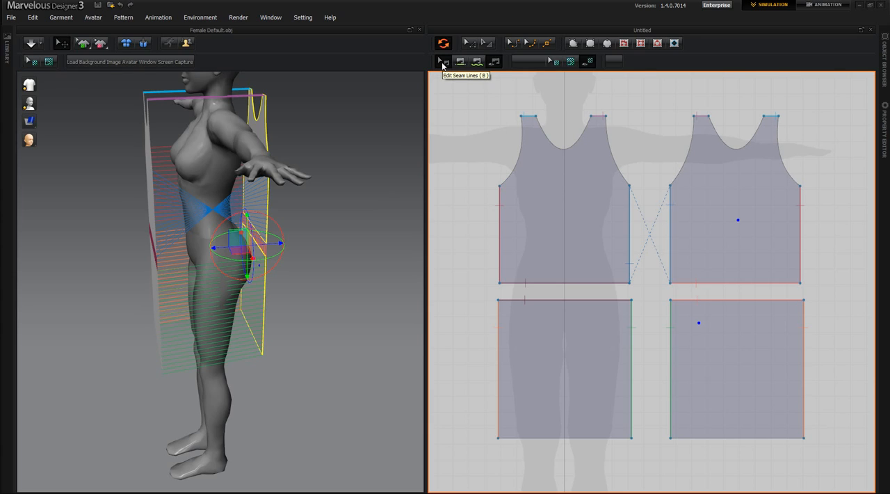
click(451, 68)
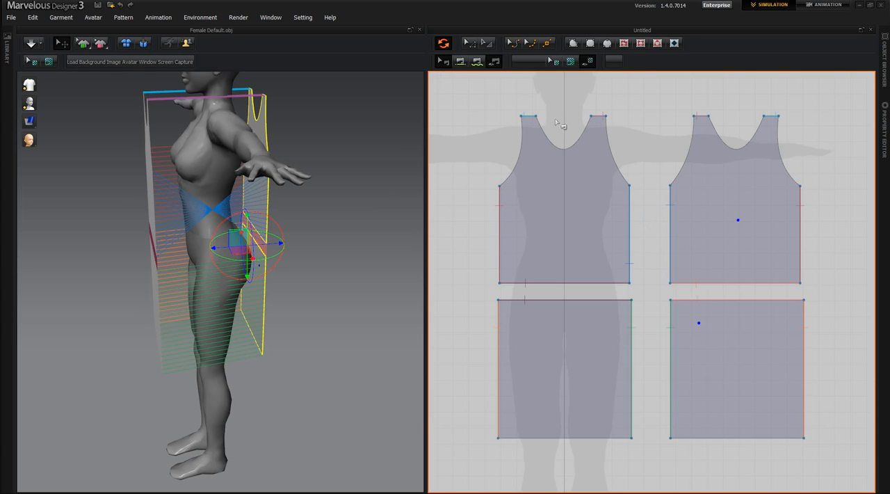
right_click(630, 224)
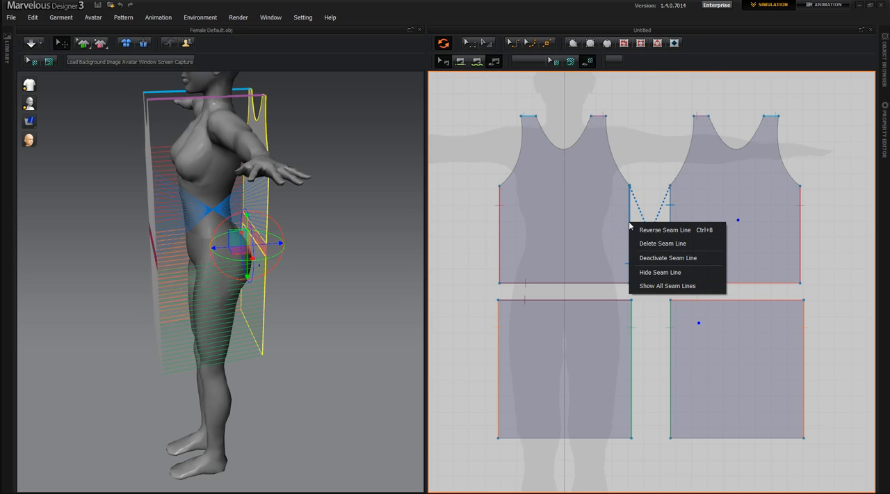
click(670, 230)
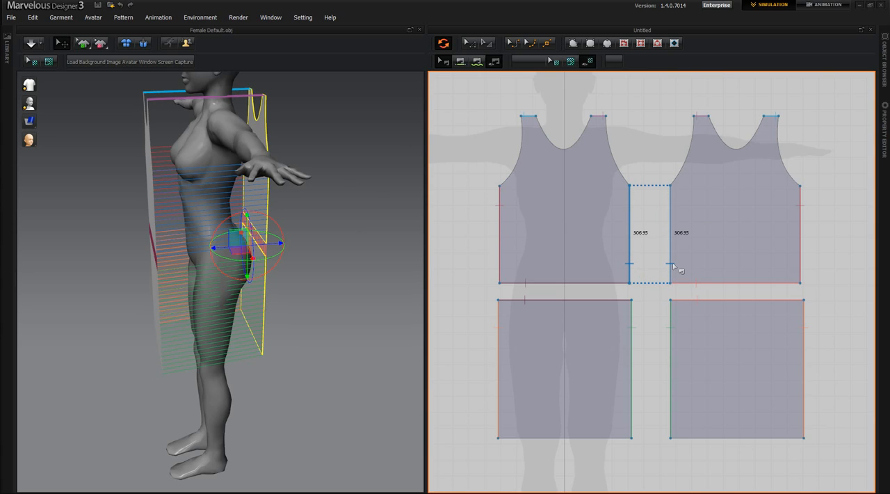
Bring the back pieces slightly closer to the avatar, and move the front torso and front skirt rectangle together toward its chest
right_drag(314, 392, 291, 381)
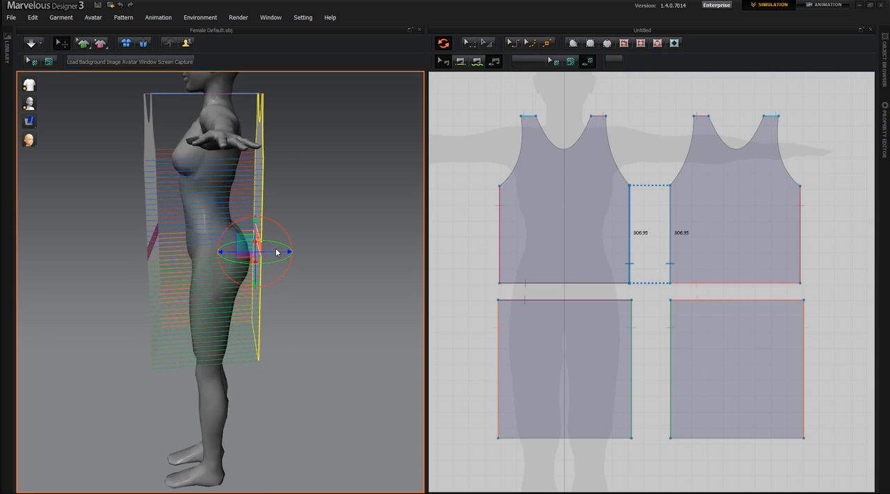
drag(279, 254, 273, 255)
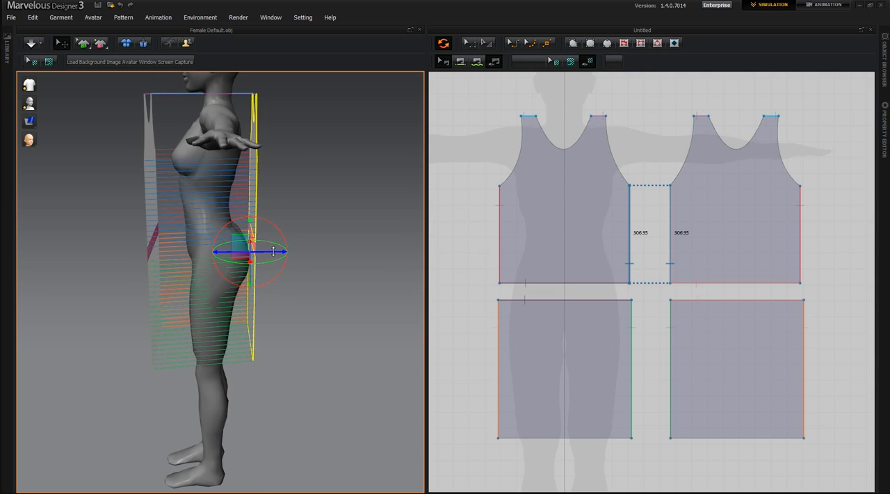
click(160, 212)
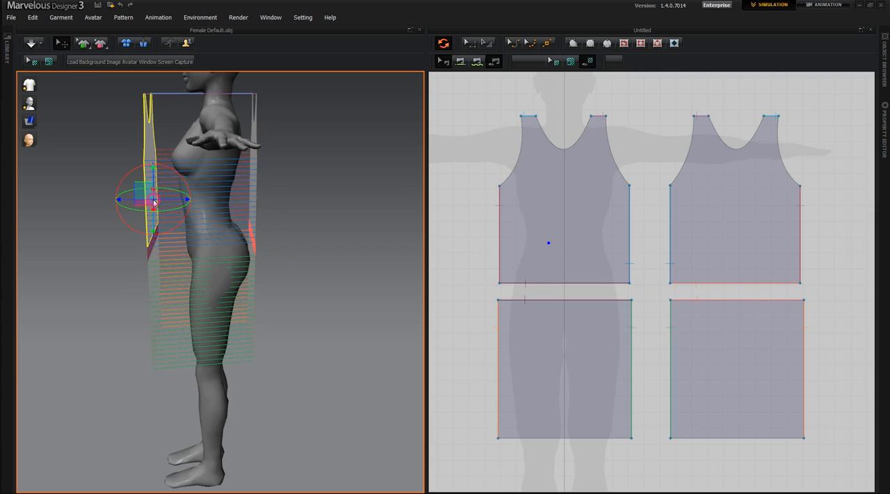
shift+click(158, 261)
shift+click(158, 261)
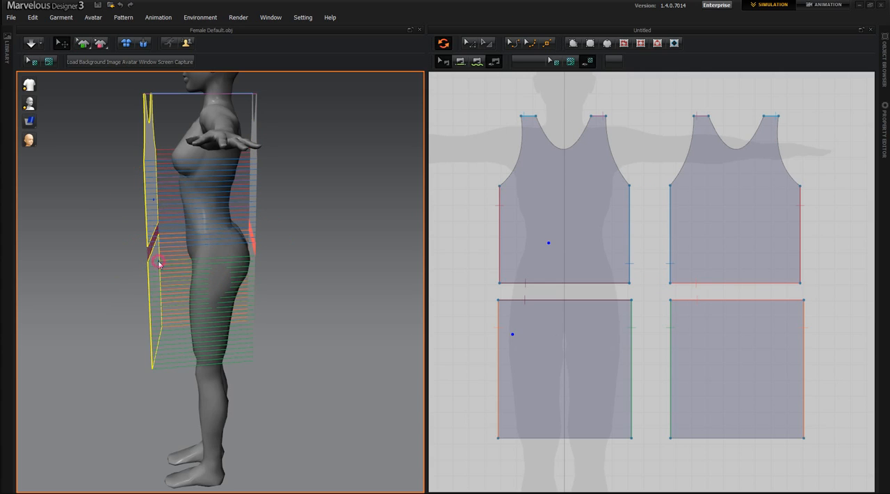
click(158, 261)
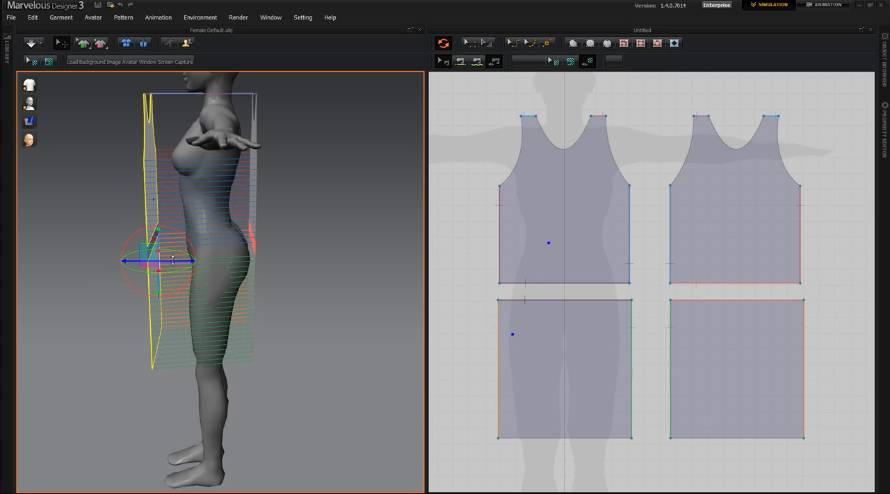
drag(178, 261, 193, 261)
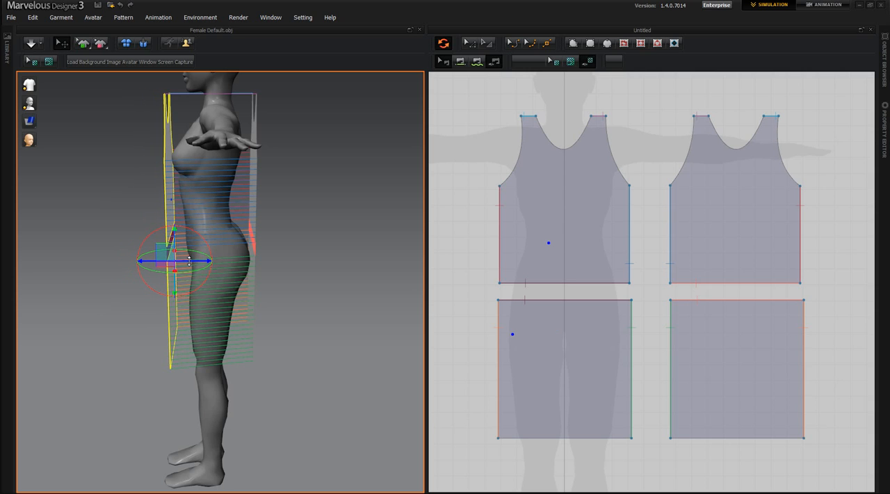
Check the front pieces' placement around the avatar and reposition their gizmo at the torso's side edge and the skirt rectangle's side edge
right_drag(131, 364, 250, 309)
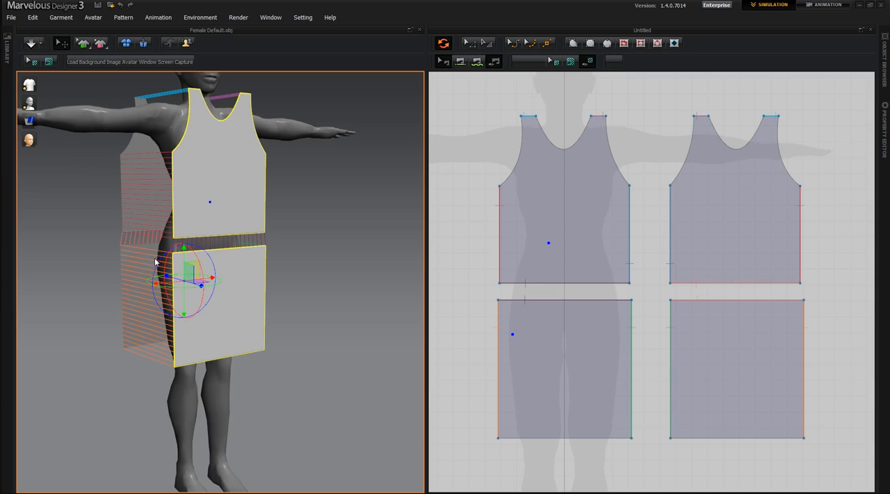
right_drag(265, 423, 219, 419)
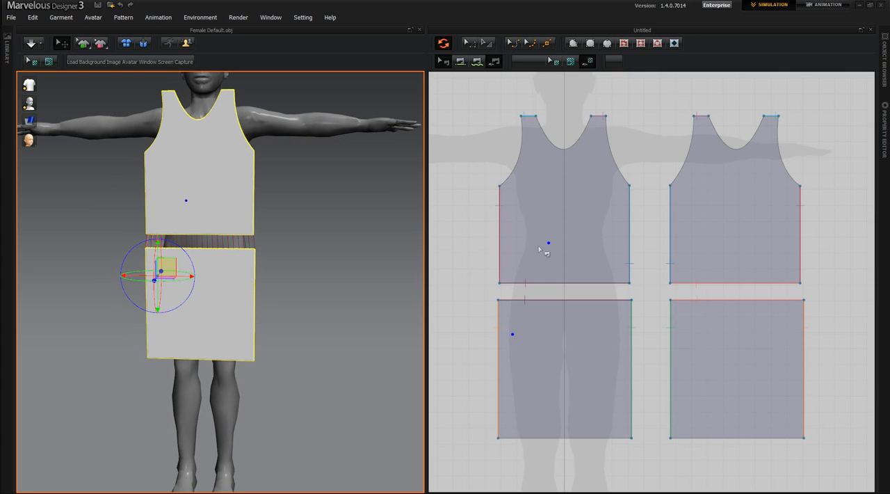
click(513, 335)
right_drag(312, 394, 275, 417)
right_drag(334, 373, 305, 367)
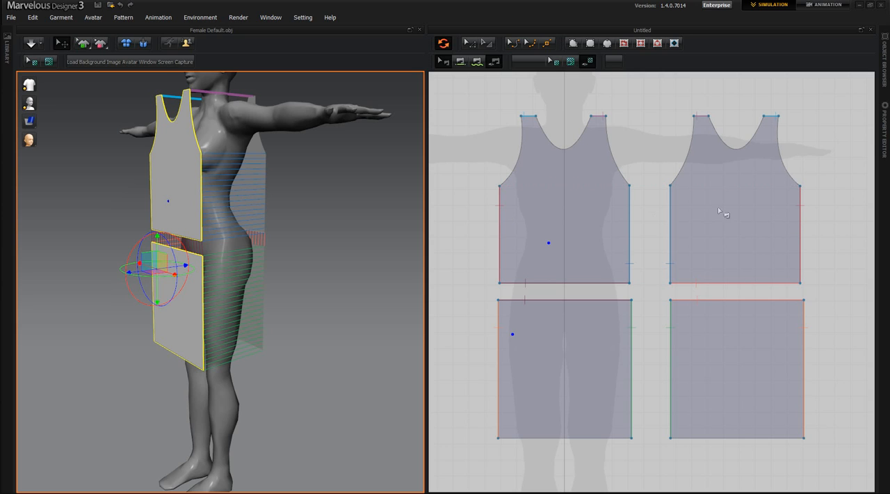
right_drag(306, 285, 225, 155)
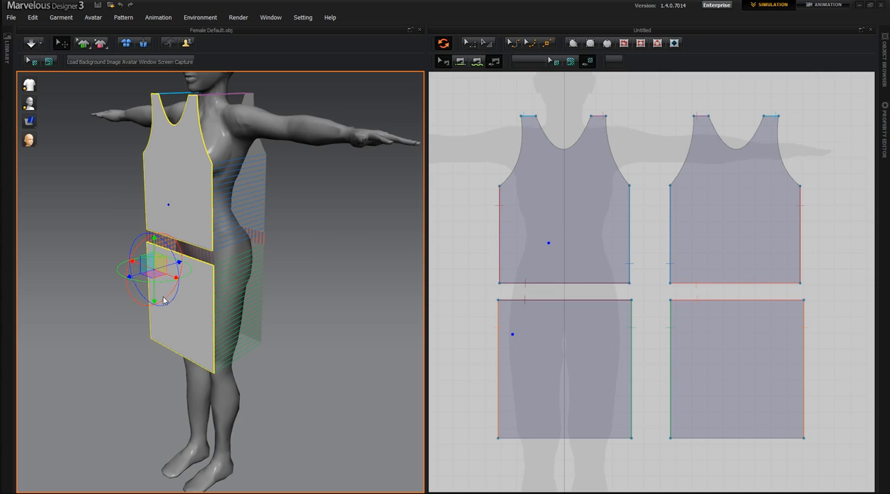
click(209, 205)
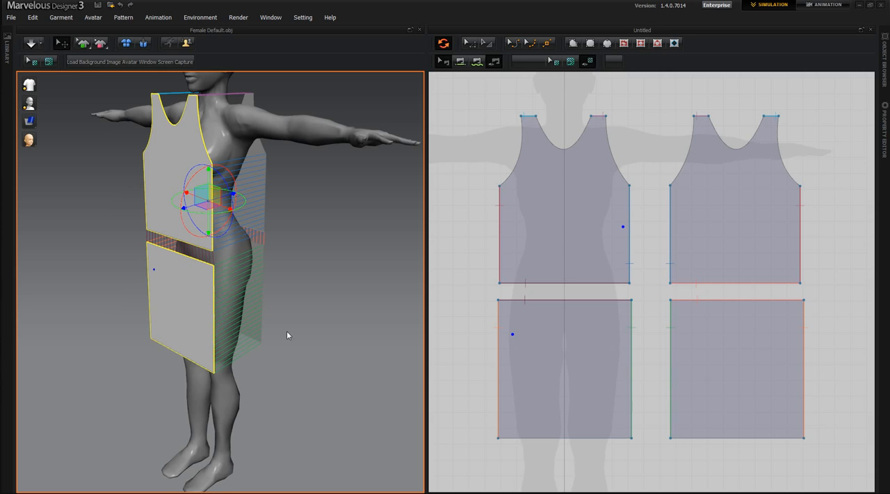
right_drag(334, 382, 376, 350)
click(243, 310)
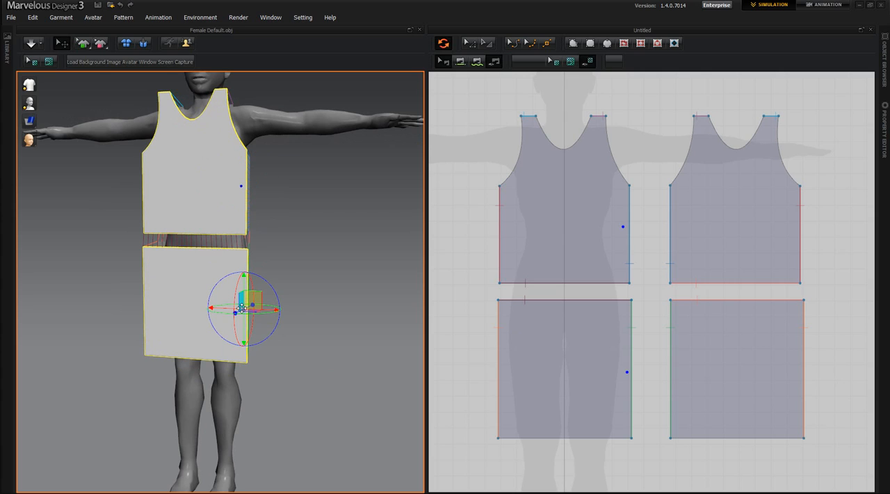
Select the front and back torso pieces together, leaving the skirt rectangles unselected
click(333, 377)
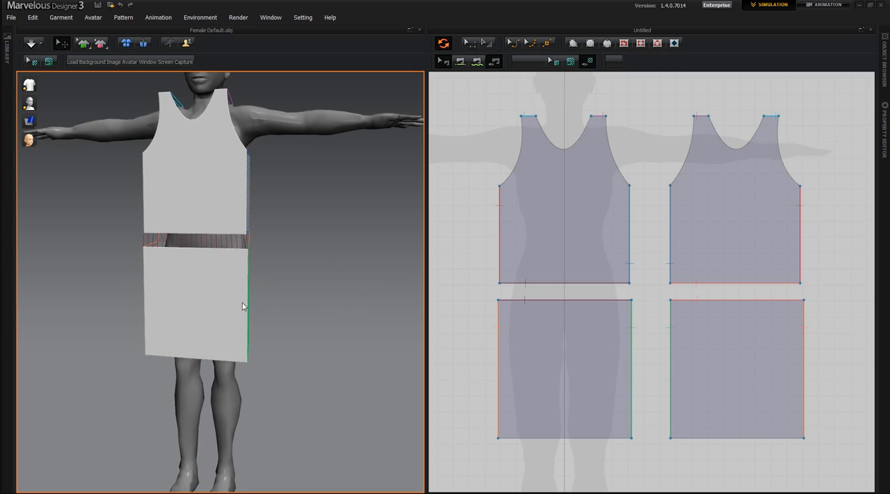
click(244, 200)
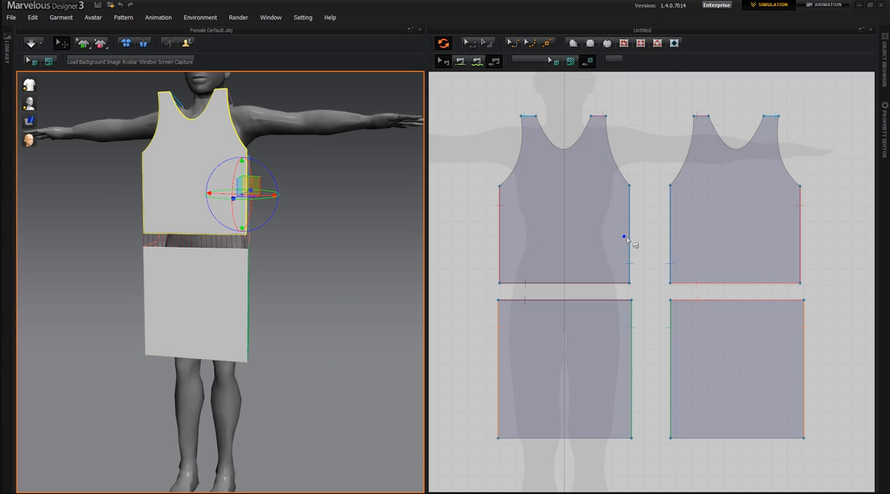
right_drag(355, 419, 177, 309)
click(193, 193)
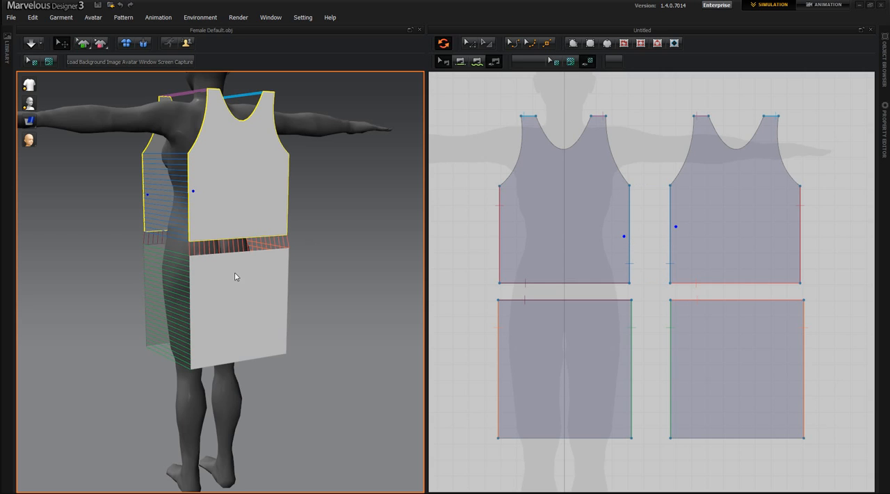
right_drag(215, 391, 347, 388)
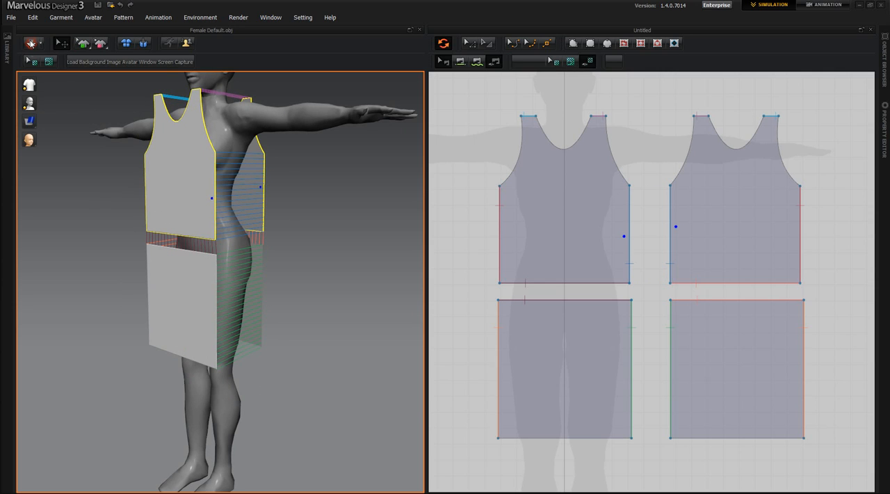
Simulate the garment on the avatar and check how the straps and skirt drape
click(31, 43)
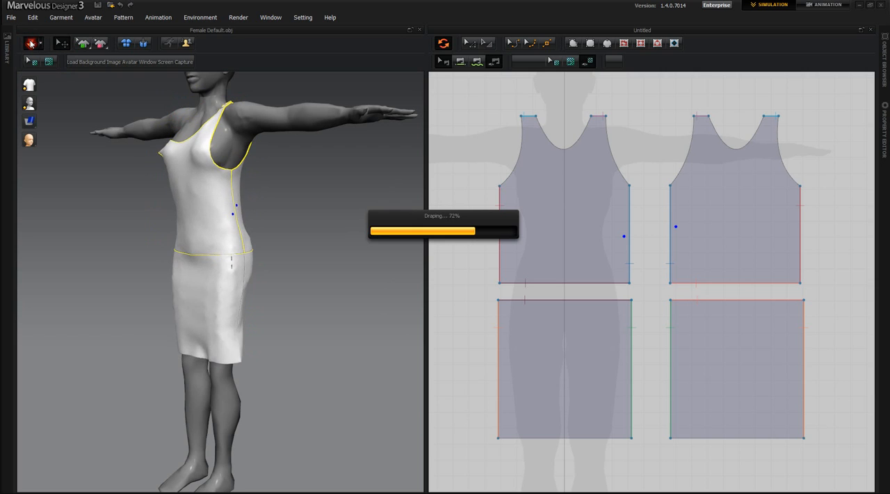
right_drag(129, 357, 184, 335)
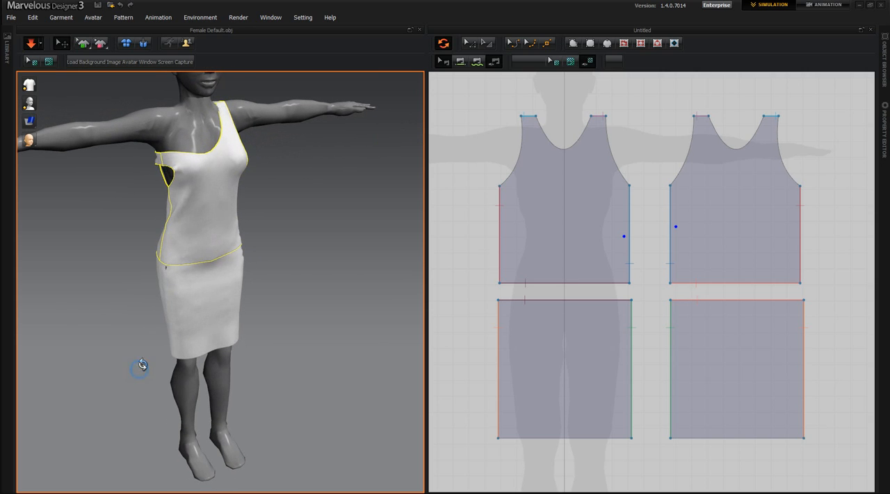
right_drag(141, 365, 145, 355)
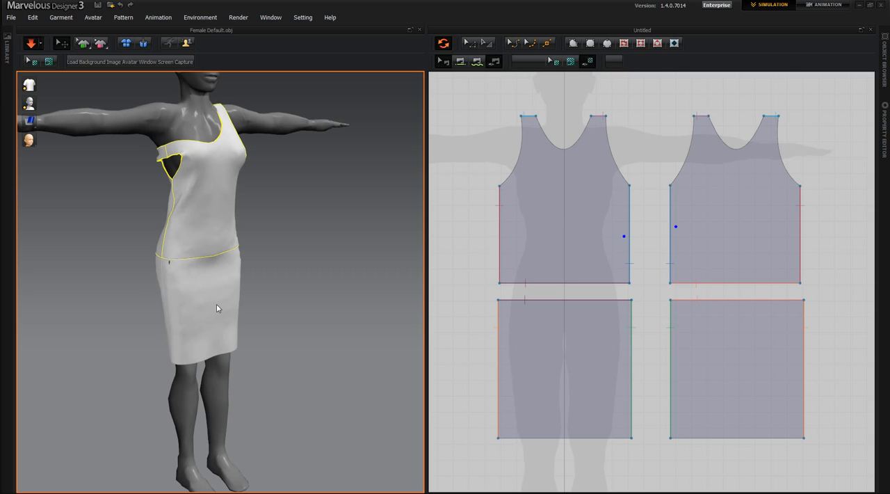
right_drag(202, 343, 204, 337)
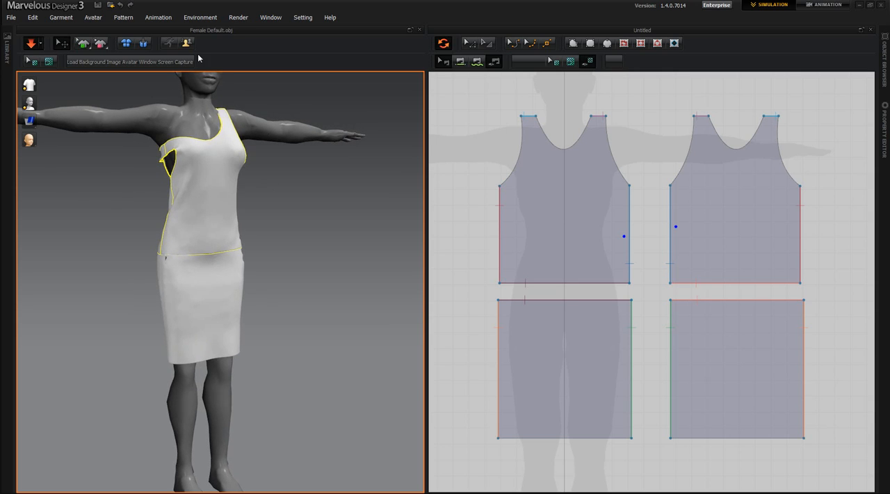
Stop the simulation and rearrange all pattern pieces back to their flat positions around the avatar
click(32, 44)
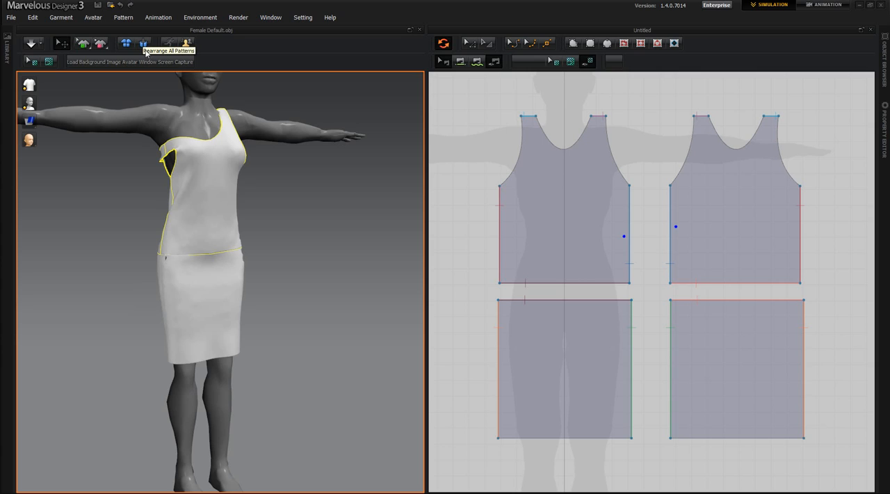
click(146, 46)
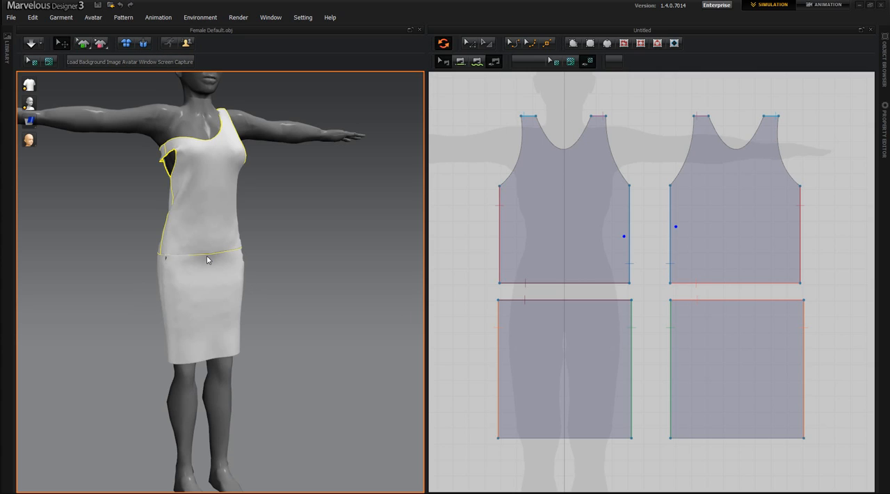
right_drag(142, 358, 169, 362)
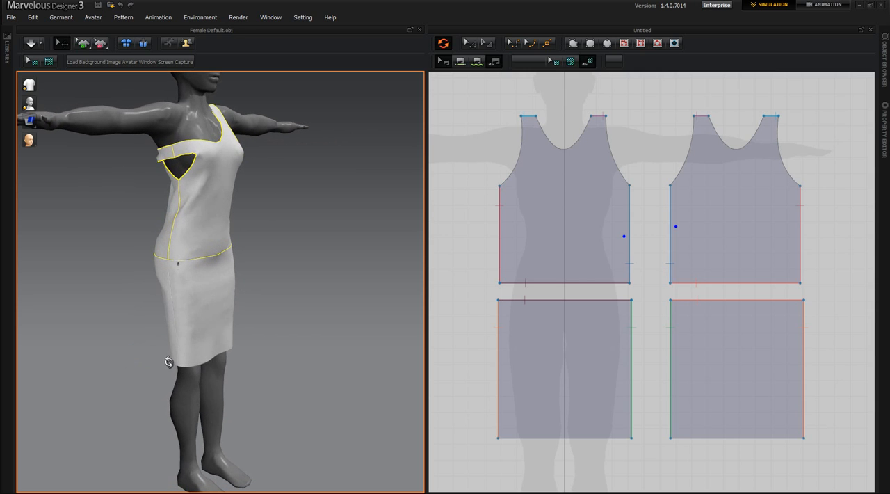
click(142, 43)
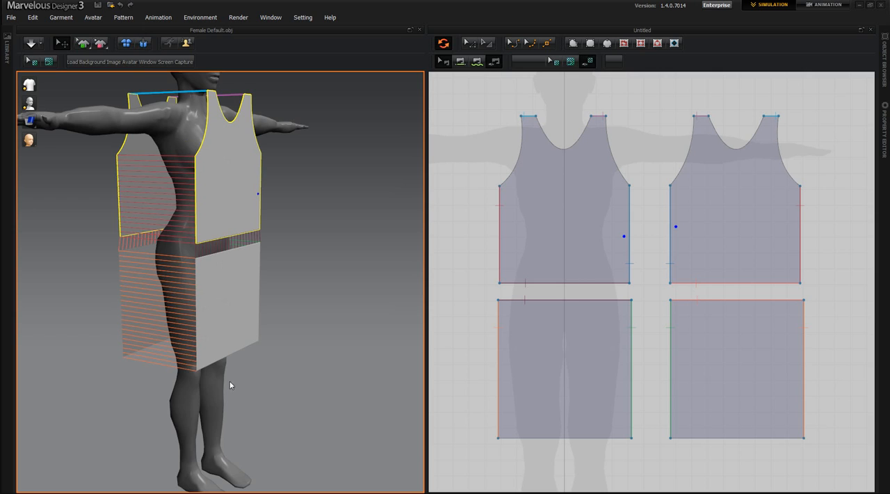
Clear the selection and move only the back torso piece slightly closer to the avatar's back
right_drag(244, 402, 252, 402)
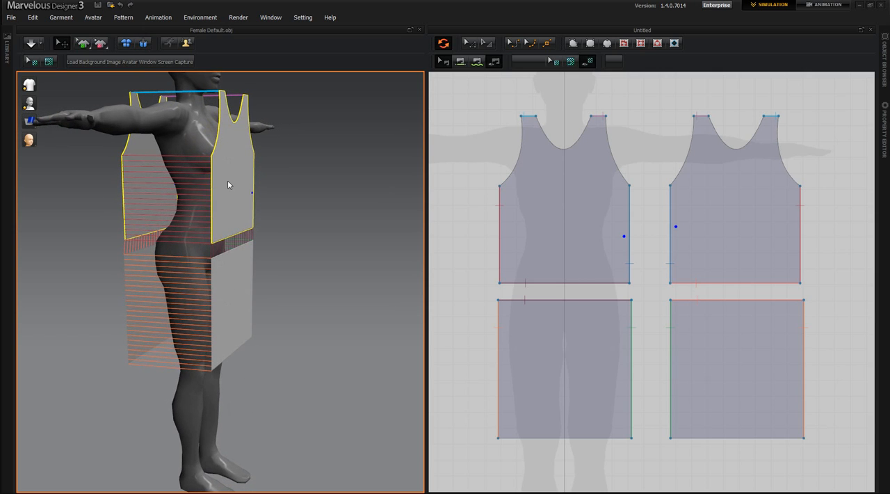
right_drag(111, 364, 148, 364)
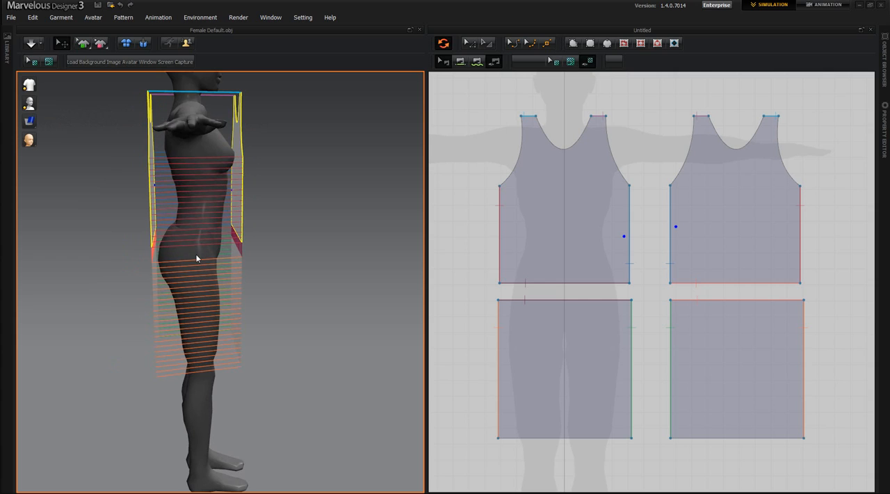
click(154, 196)
click(107, 239)
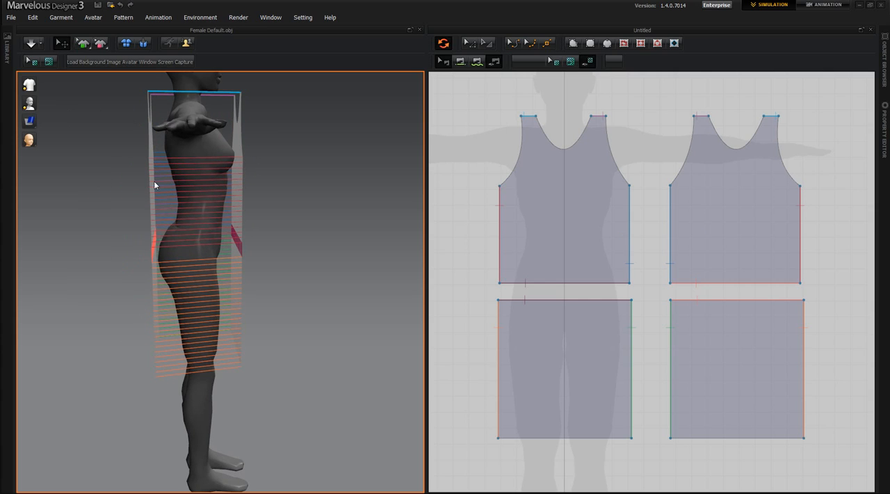
drag(151, 185, 160, 182)
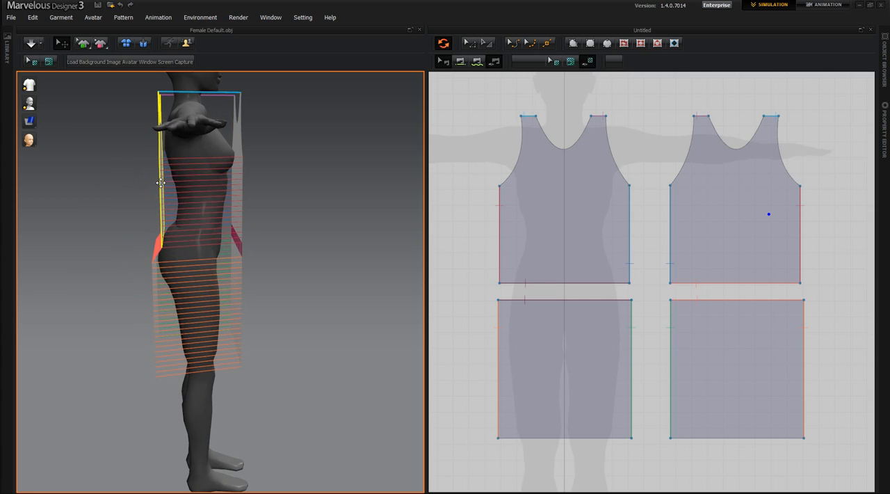
Add the front torso to the selection and raise both torso pieces together so their straps sit above the shoulders
right_drag(262, 311, 224, 306)
click(233, 180)
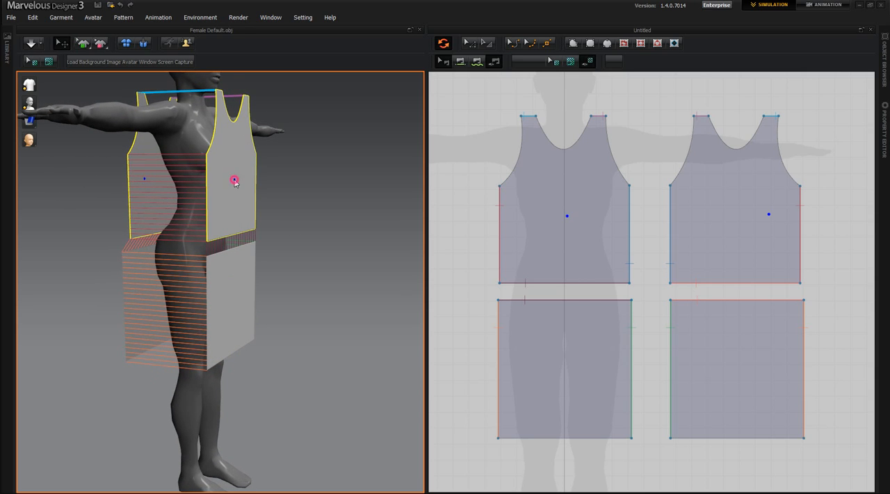
click(224, 213)
drag(224, 213, 223, 198)
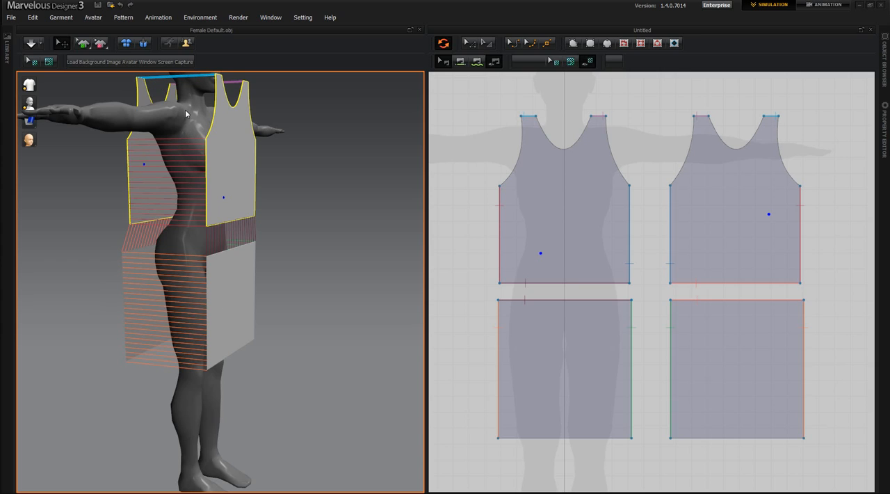
Deselect the torso pieces and simulate the garment so it drapes on the avatar
click(290, 240)
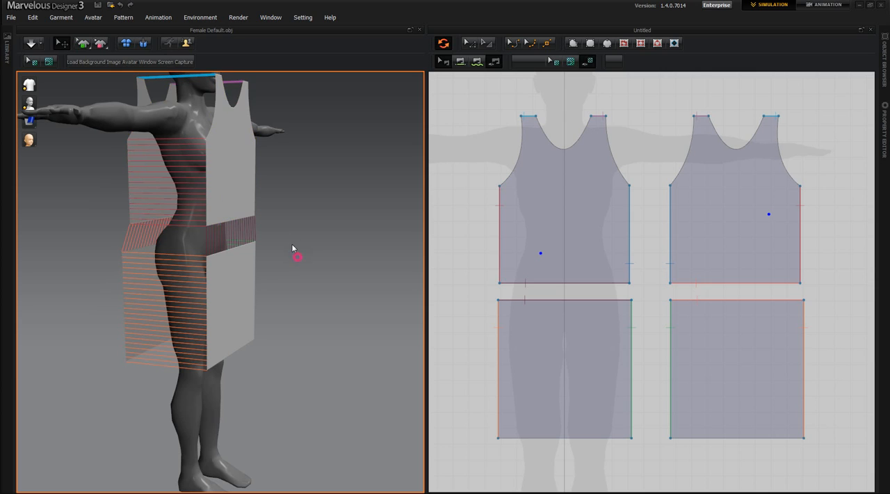
click(31, 43)
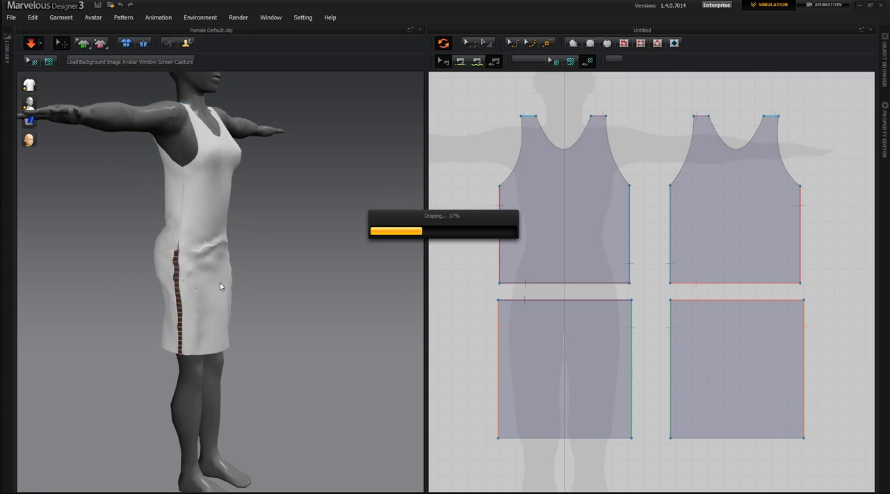
right_drag(234, 351, 234, 324)
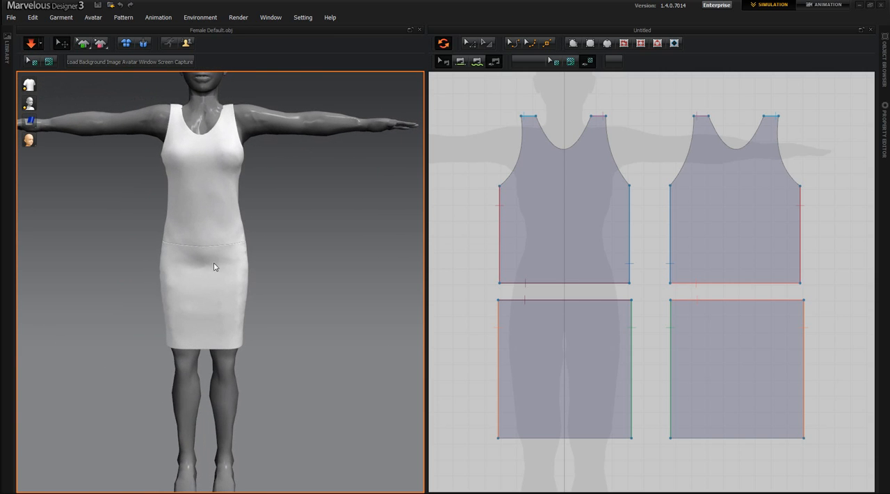
Examine the draped dress from the front, checking the neckline, shoulder straps and waist seam
scroll(215, 267, down, 6)
scroll(230, 293, down, 2)
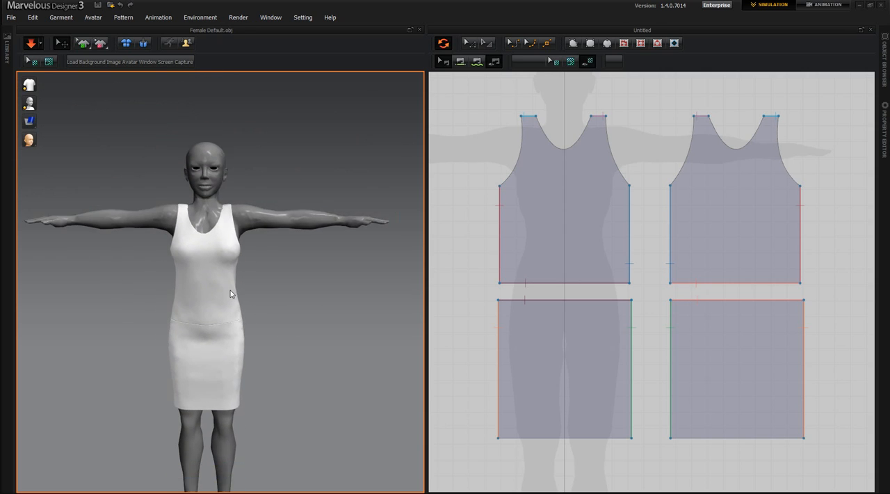
scroll(230, 294, up, 5)
scroll(265, 327, down, 2)
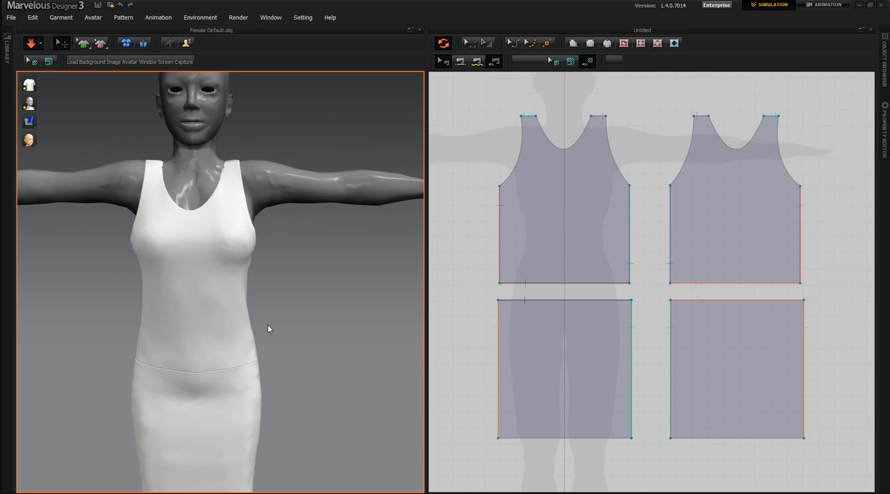
scroll(232, 251, up, 3)
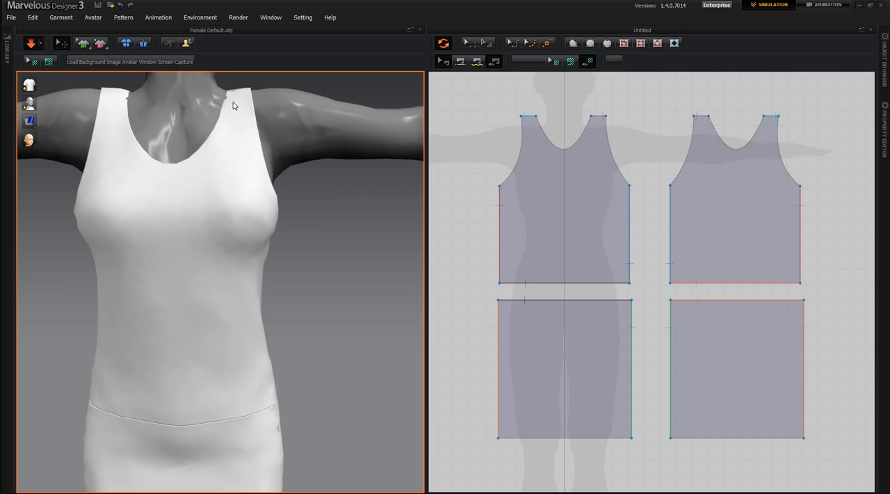
scroll(239, 289, down, 1)
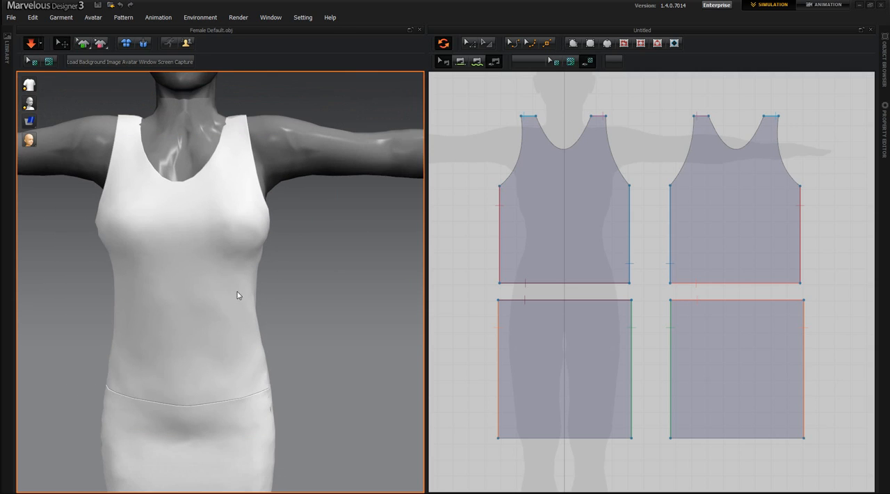
middle_drag(237, 295, 273, 384)
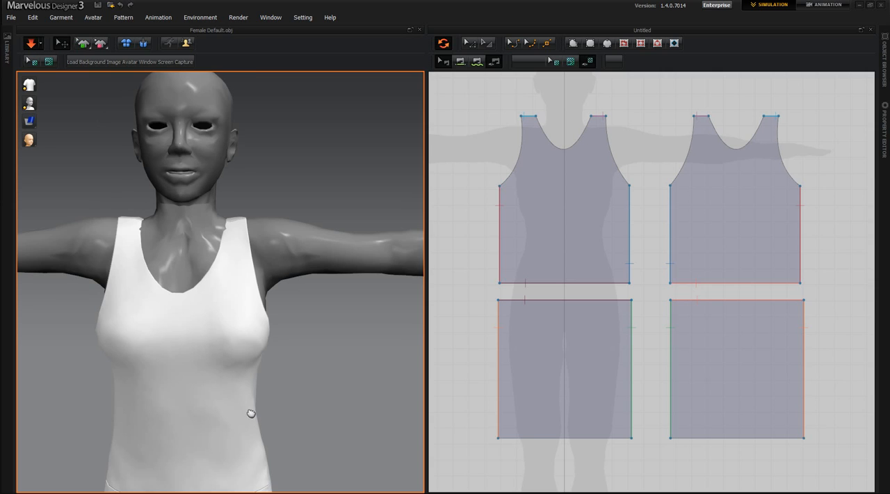
middle_drag(251, 414, 229, 278)
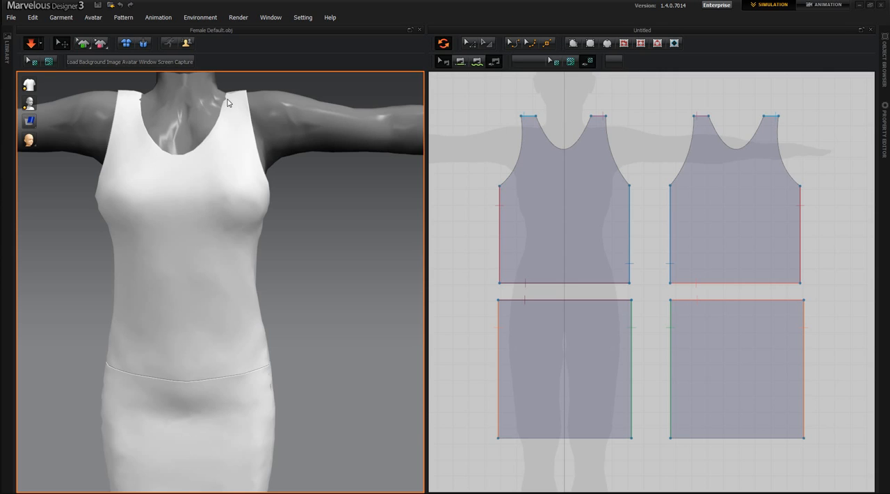
Pull the front torso's fabric up at both shoulder straps while the simulation runs to adjust the neckline
drag(227, 115, 226, 2)
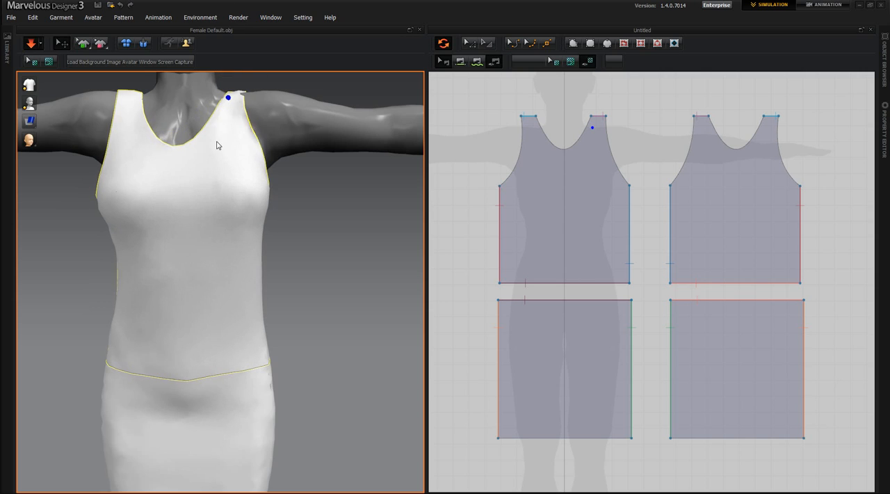
drag(131, 92, 130, 2)
drag(130, 110, 99, 61)
click(136, 99)
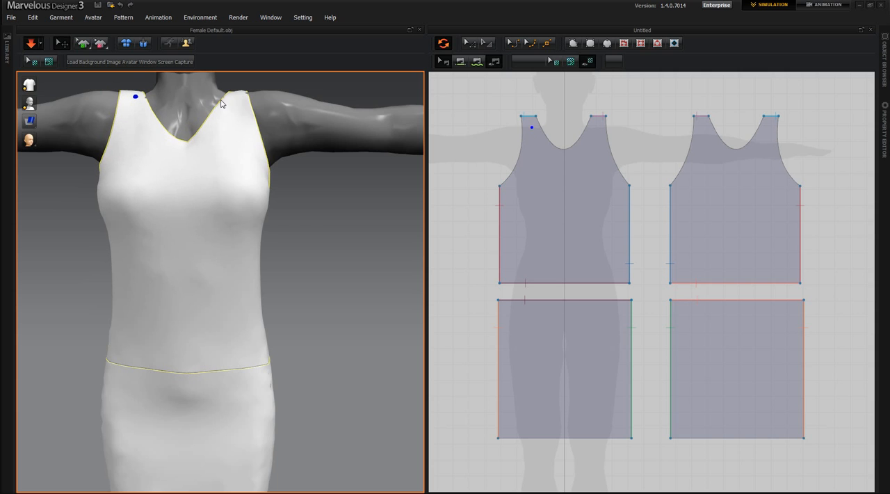
click(230, 91)
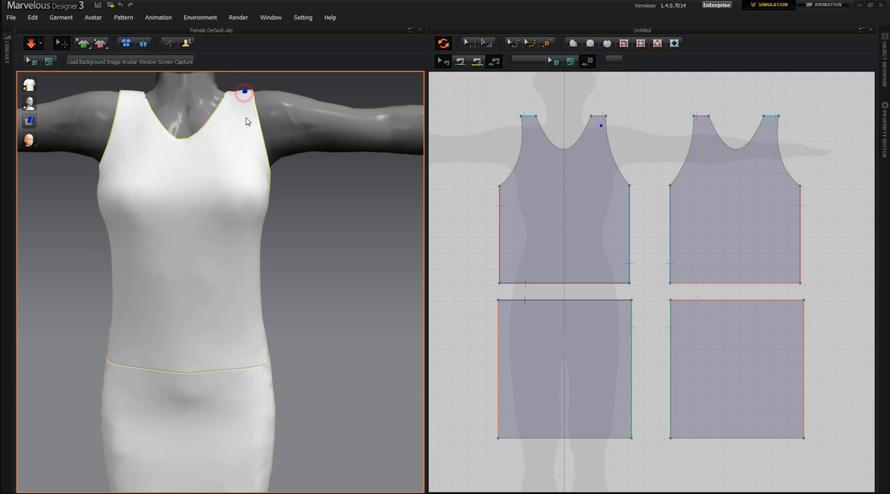
Examine the waist seam, the skirt's sides and hem, and the fit of the whole dress on the avatar
mouse_move(266, 280)
right_down()
mouse_move(90, 264)
mouse_move(50, 298)
mouse_move(34, 294)
mouse_move(114, 281)
mouse_move(250, 281)
right_up()
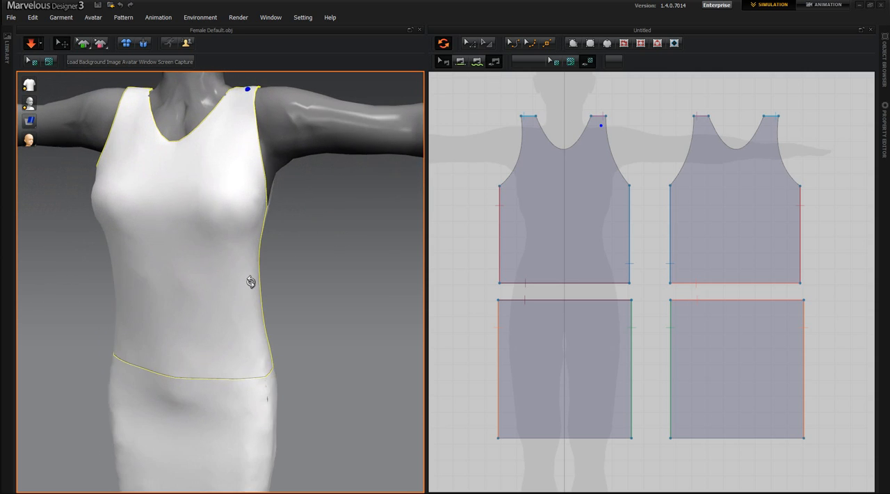
middle_drag(319, 383, 319, 208)
scroll(279, 284, up, 3)
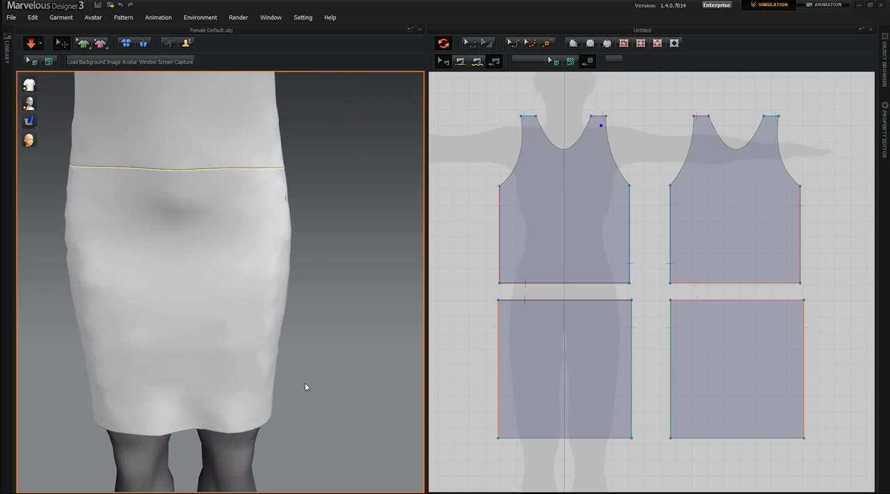
right_drag(307, 388, 231, 344)
scroll(234, 345, up, 2)
scroll(233, 343, down, 6)
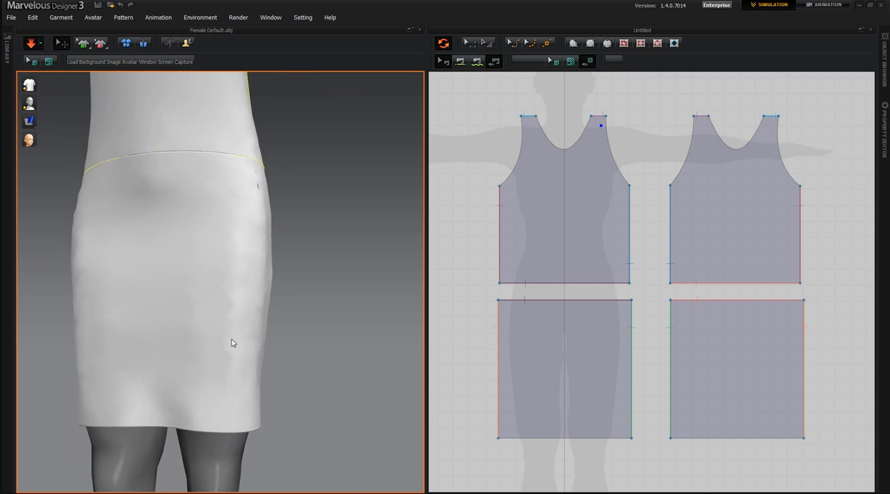
scroll(235, 343, down, 4)
middle_drag(217, 324, 328, 457)
right_drag(327, 457, 349, 459)
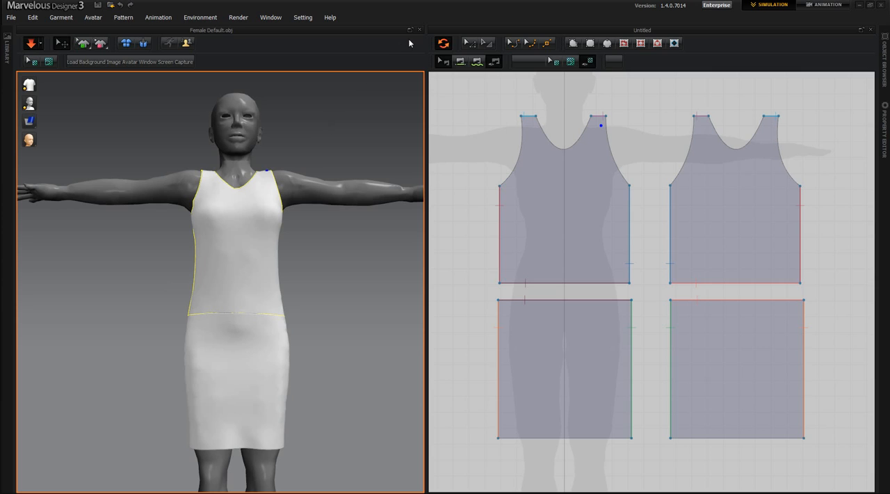
Switch the 2D pattern window from seam editing to selecting and transforming pattern pieces
click(471, 44)
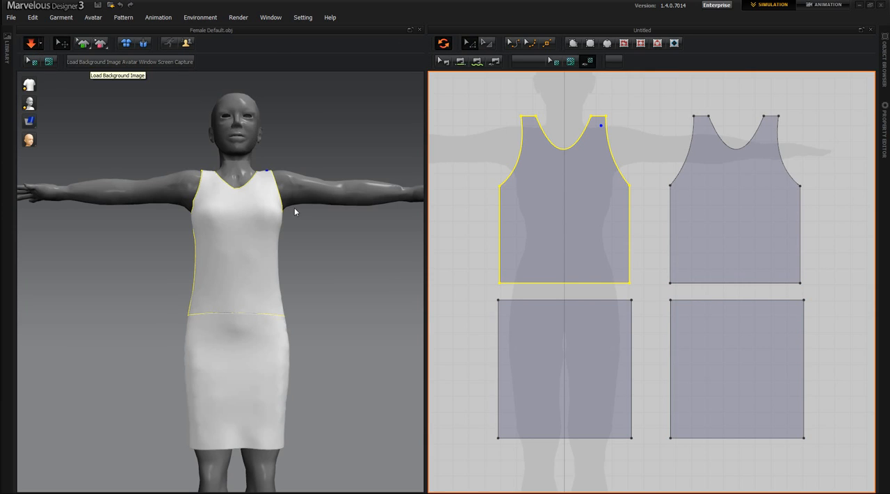
Shorten the torso by raising the lower edges of the front and back torso pieces together to the avatar silhouette's waist
click(475, 287)
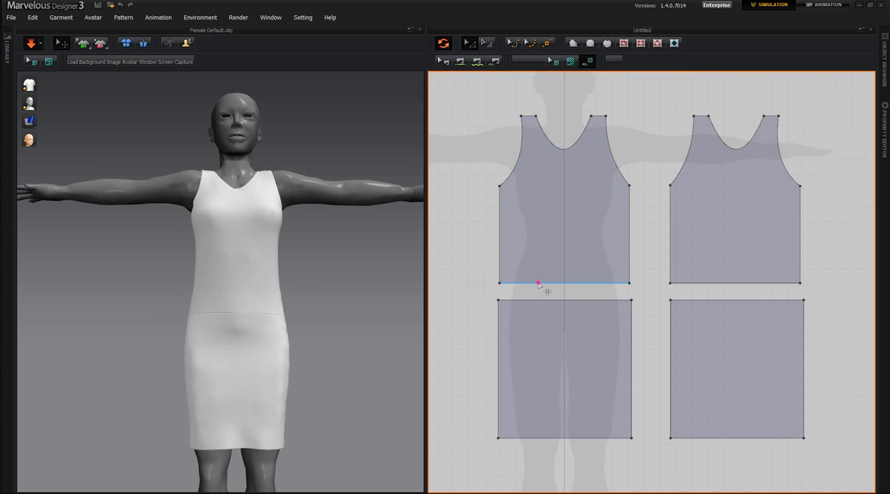
click(539, 285)
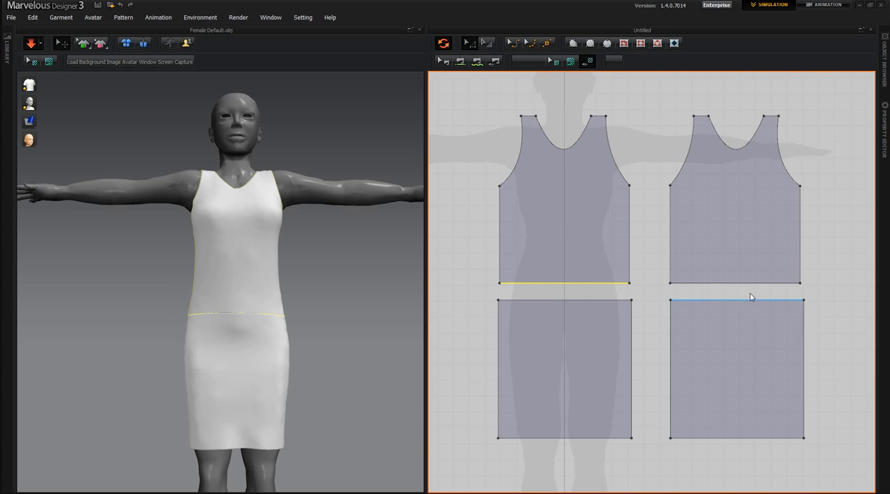
shift+click(738, 283)
key(Up)
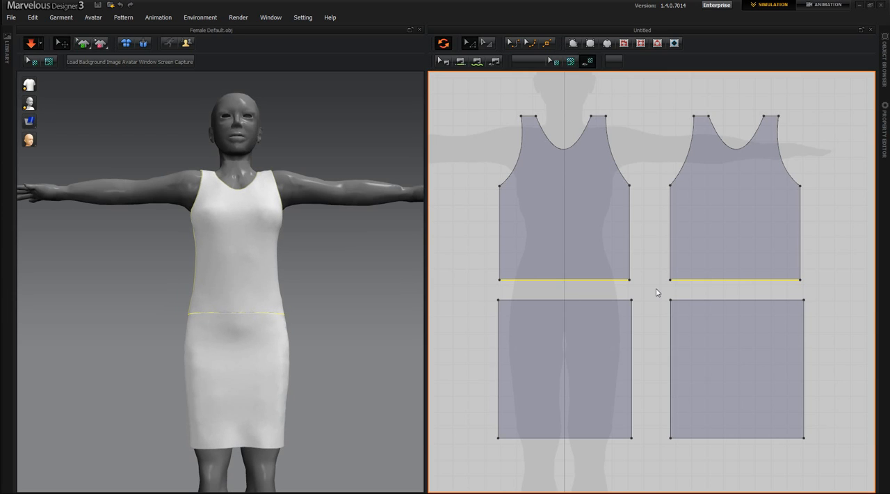
key(Up)
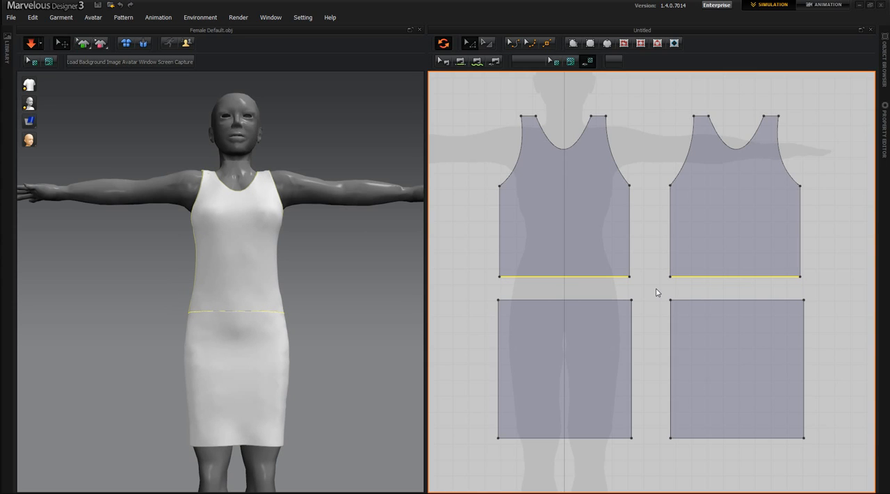
key(Up)
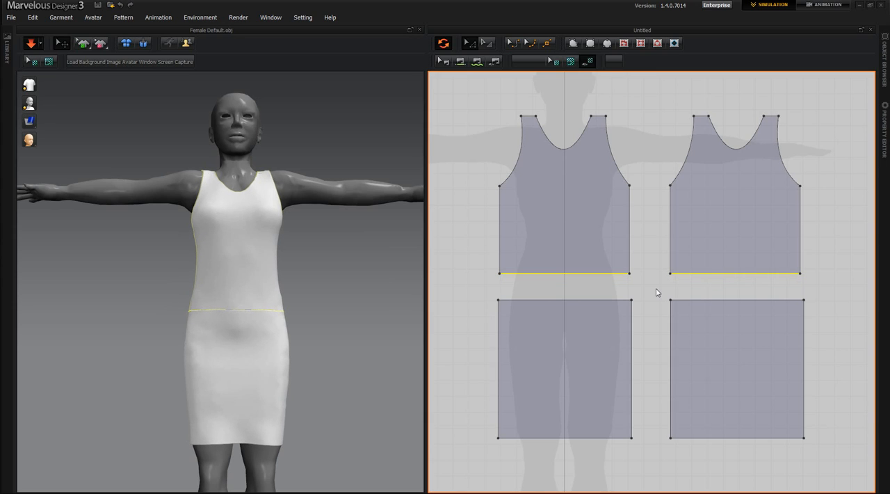
key(Up)
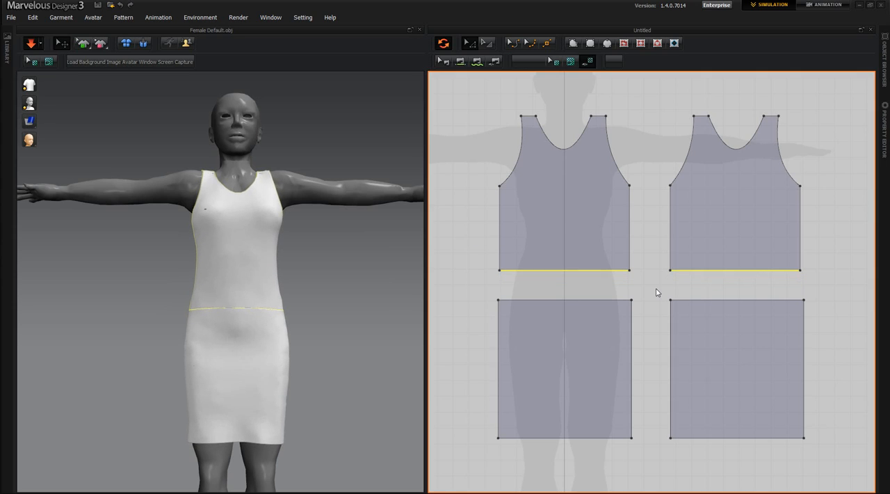
key(Up)
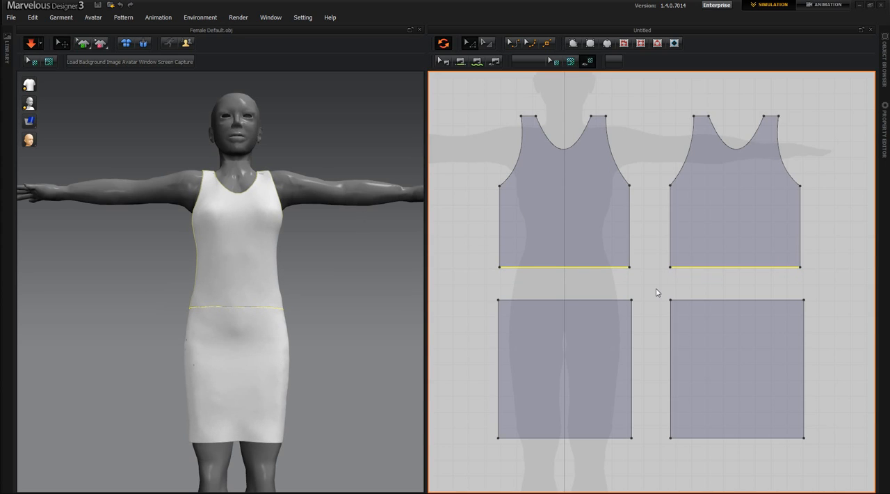
key(Up)
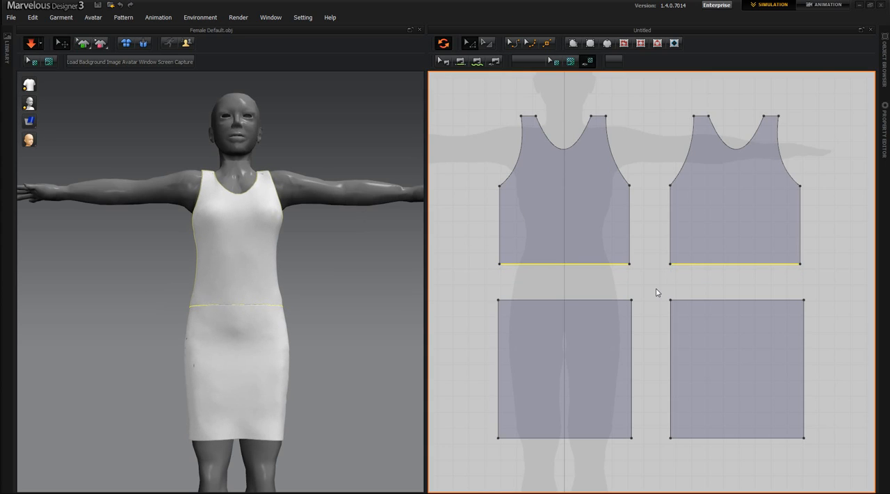
key(Up)
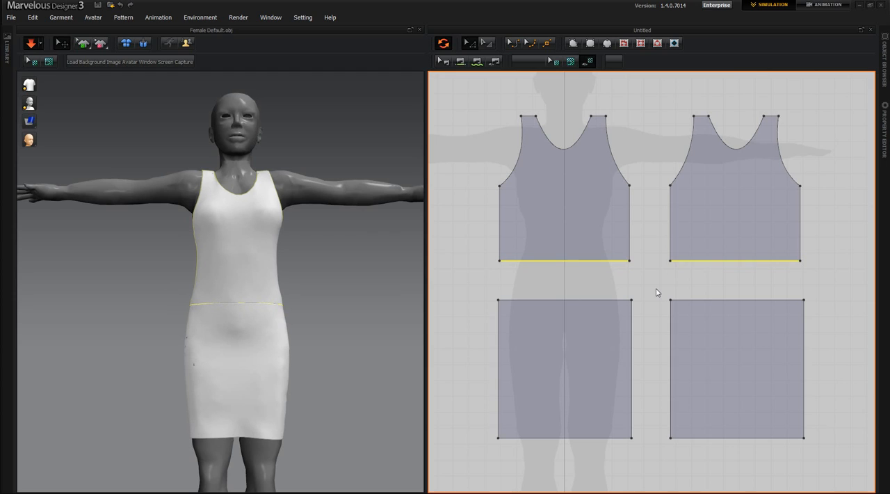
key(Up)
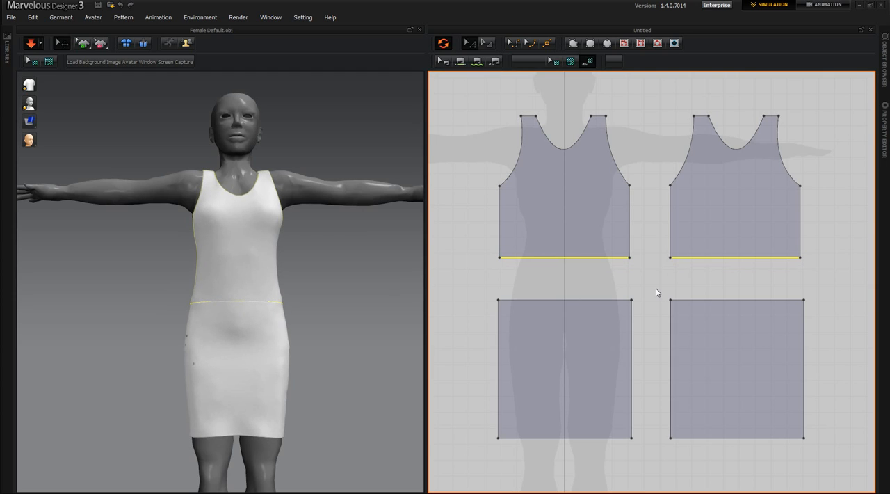
key(Up)
key(Up)
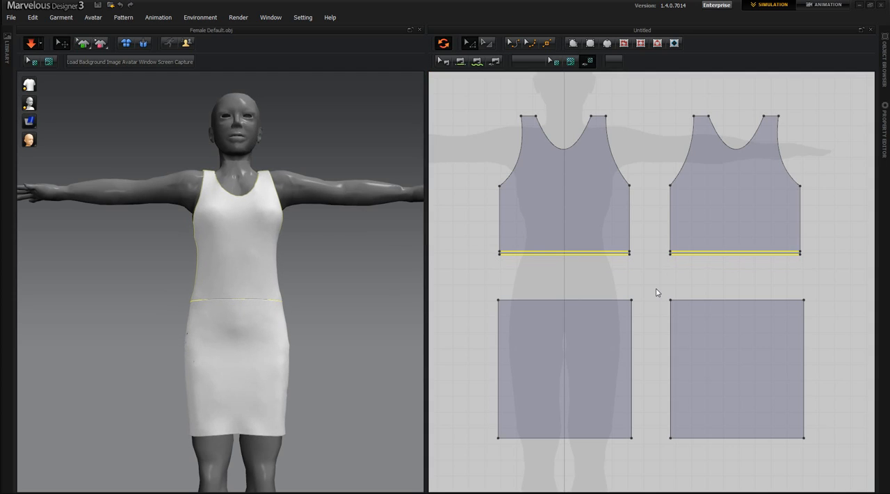
key(Up)
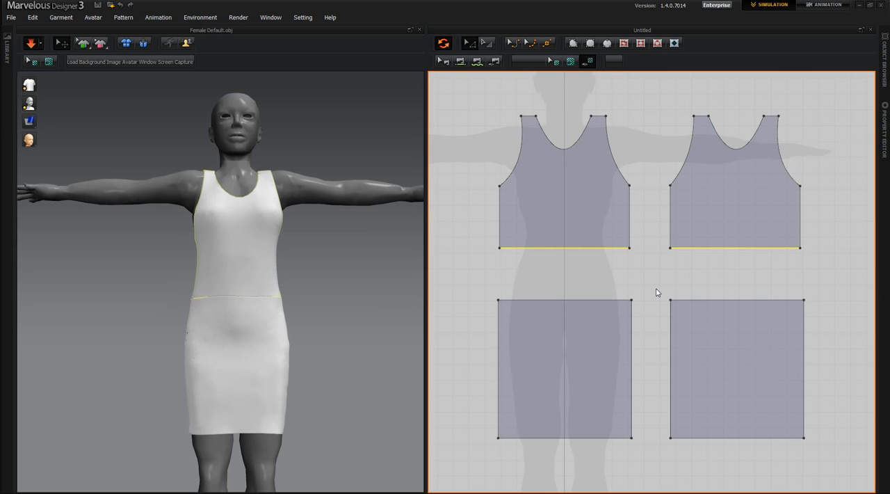
key(Up)
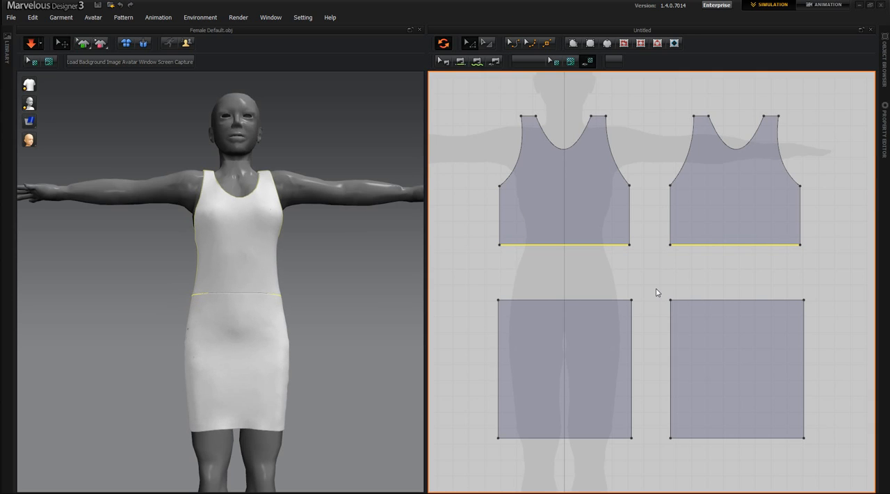
key(Up)
key(Up)
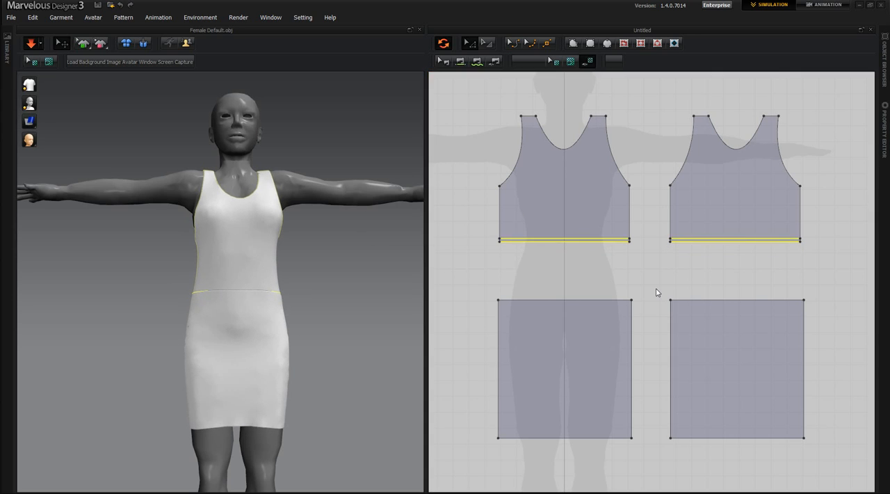
key(Up)
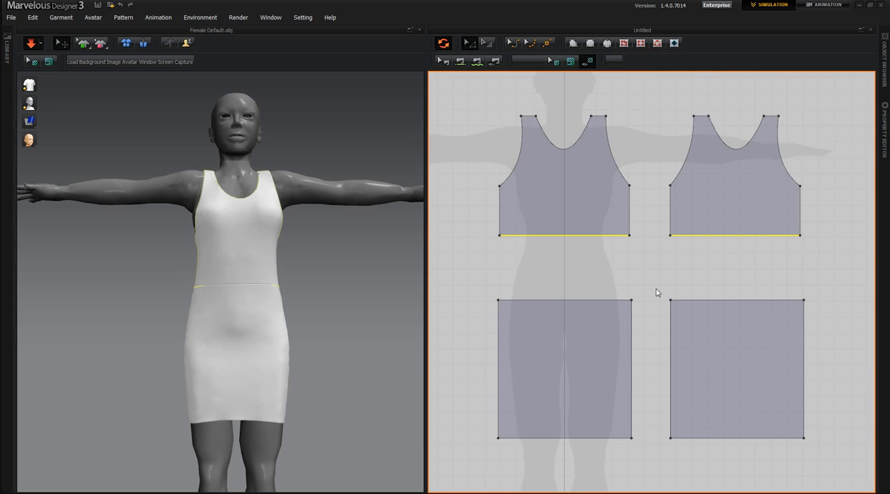
key(Up)
key(Up)
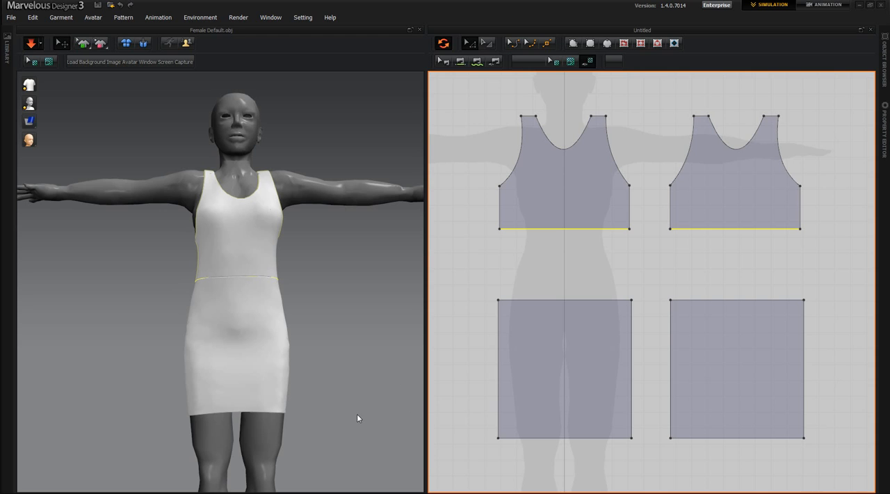
Pull the back skirt panel into place at the waist, hip and hem on both sides while the simulation runs
right_drag(357, 416, 115, 434)
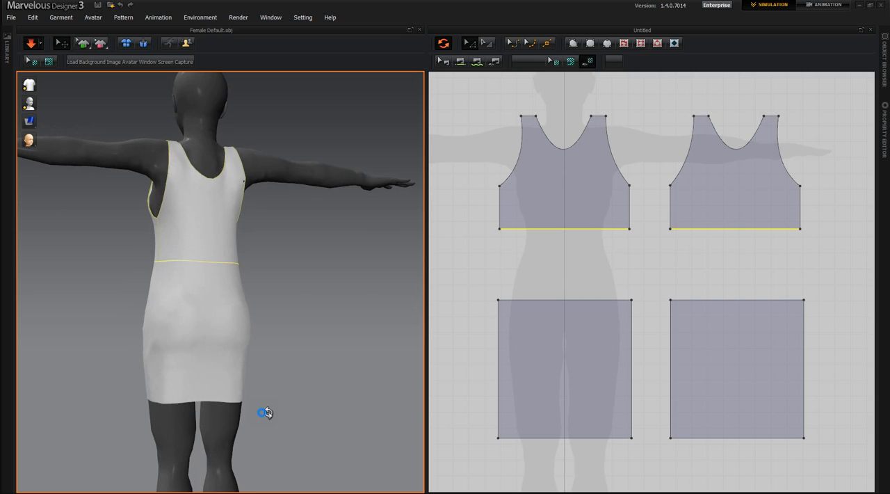
right_drag(265, 413, 273, 355)
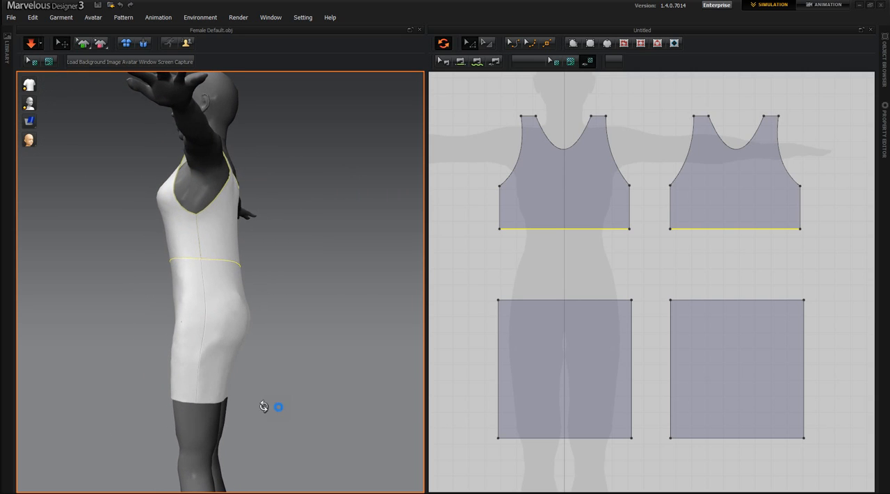
right_drag(264, 407, 239, 283)
mouse_move(222, 261)
mouse_down()
mouse_move(220, 161)
mouse_move(215, 268)
mouse_up()
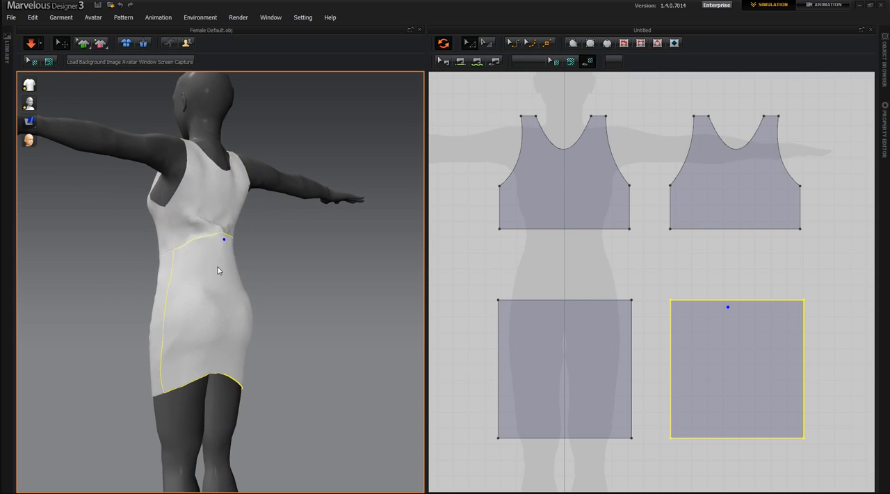
right_drag(253, 446, 223, 309)
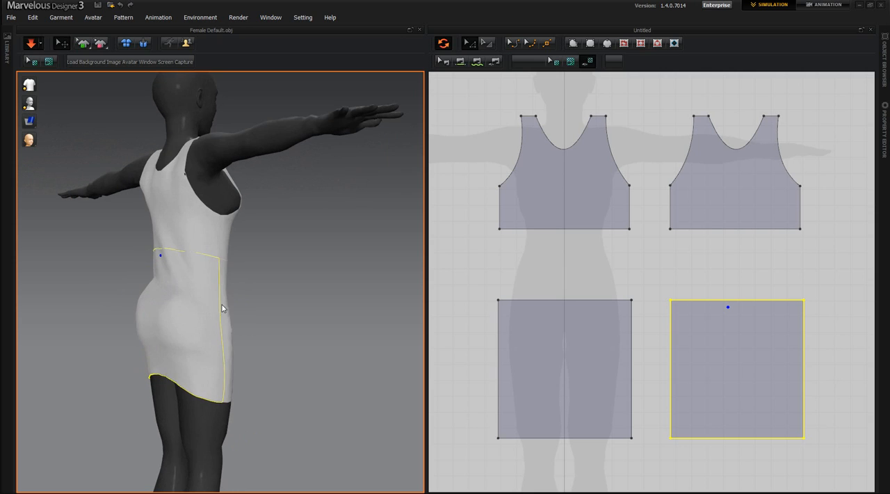
drag(214, 271, 222, 370)
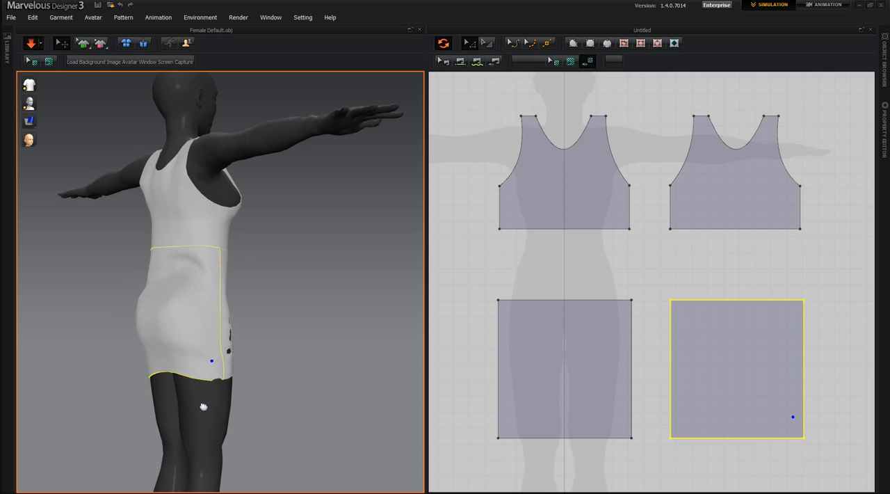
right_drag(203, 407, 242, 405)
mouse_move(226, 392)
mouse_down()
mouse_move(229, 418)
mouse_move(233, 407)
mouse_up()
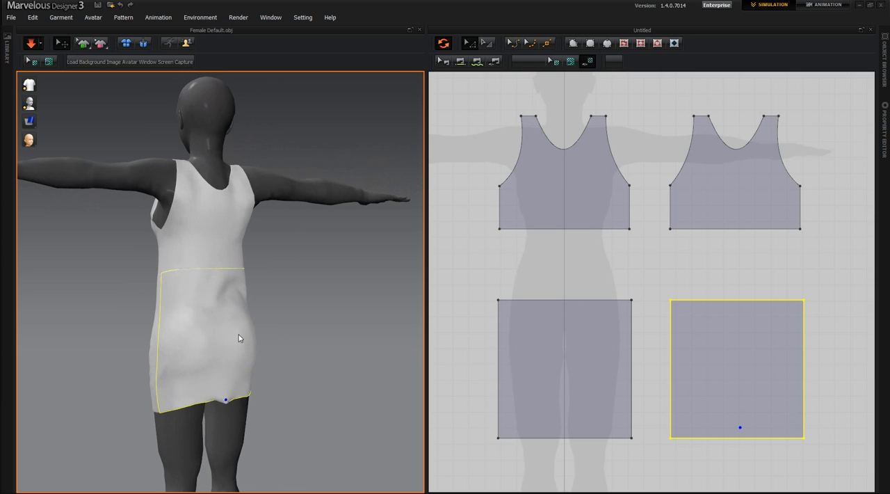
mouse_move(242, 307)
mouse_down()
mouse_move(250, 393)
mouse_move(242, 420)
mouse_up()
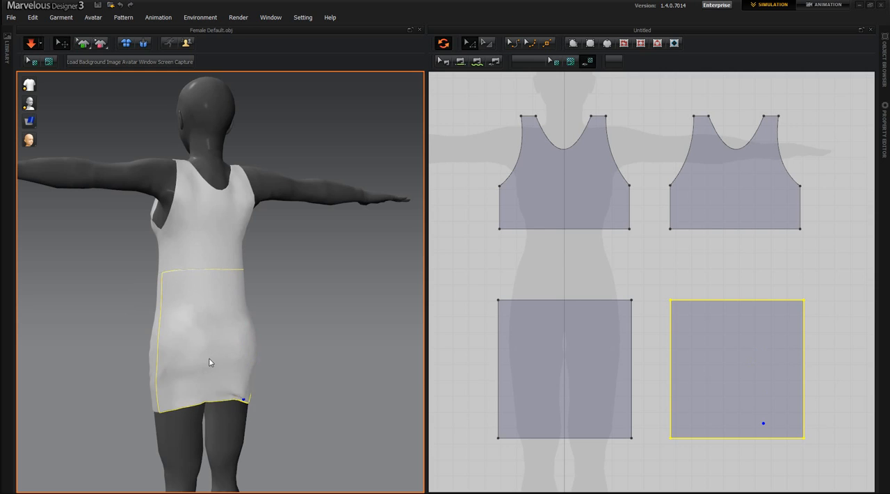
drag(190, 340, 189, 344)
right_drag(175, 441, 246, 414)
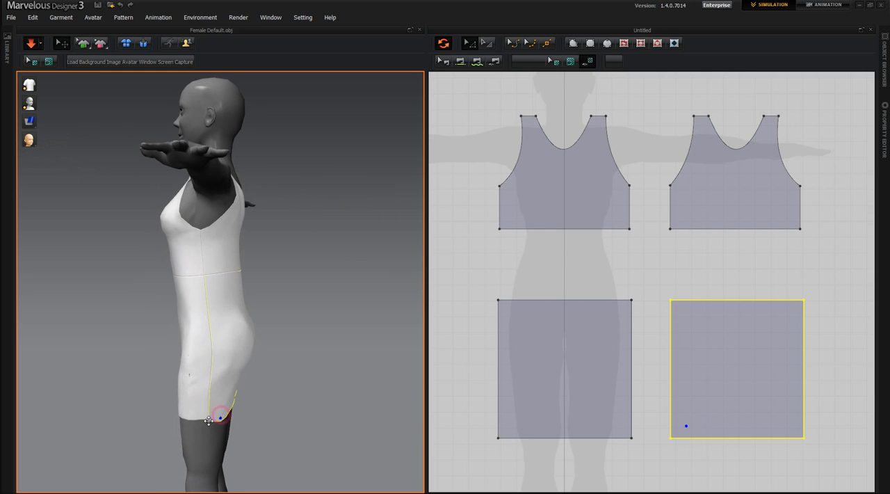
Tug the front skirt panel up and back down along the avatar's left hip and hem during simulation
click(188, 416)
right_drag(203, 447, 262, 413)
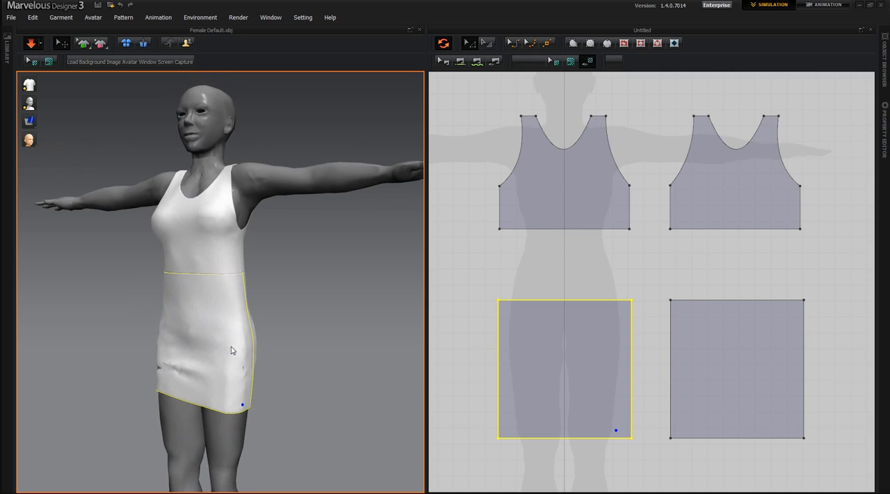
drag(231, 336, 232, 284)
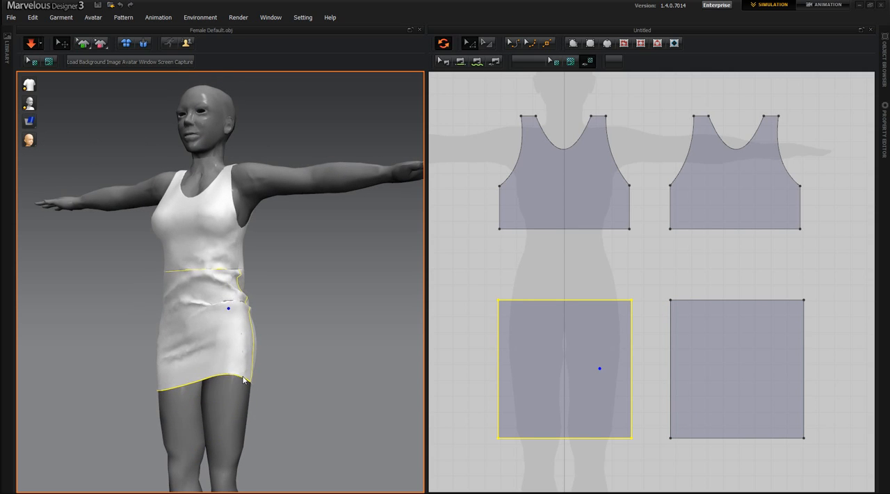
mouse_move(238, 381)
mouse_down()
mouse_move(237, 402)
mouse_move(236, 393)
mouse_up()
drag(237, 356, 237, 367)
drag(241, 333, 234, 386)
Smooth the front skirt panel by pulling its fabric down along the avatar's right side and outward at the left hip
right_drag(233, 423, 308, 420)
drag(172, 384, 159, 403)
drag(175, 353, 166, 368)
drag(191, 313, 188, 323)
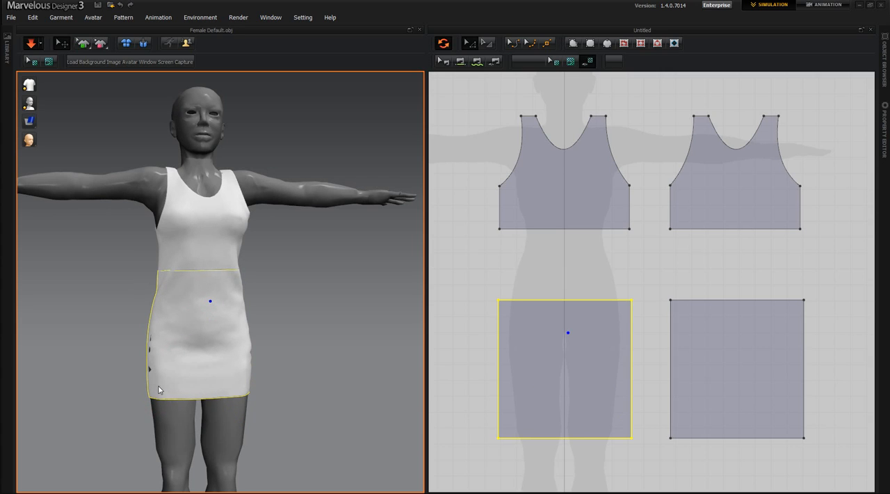
mouse_move(143, 373)
mouse_down()
mouse_move(123, 370)
mouse_move(148, 351)
mouse_move(113, 335)
mouse_move(101, 346)
mouse_move(119, 354)
mouse_up()
right_drag(207, 428, 129, 423)
drag(233, 357, 240, 357)
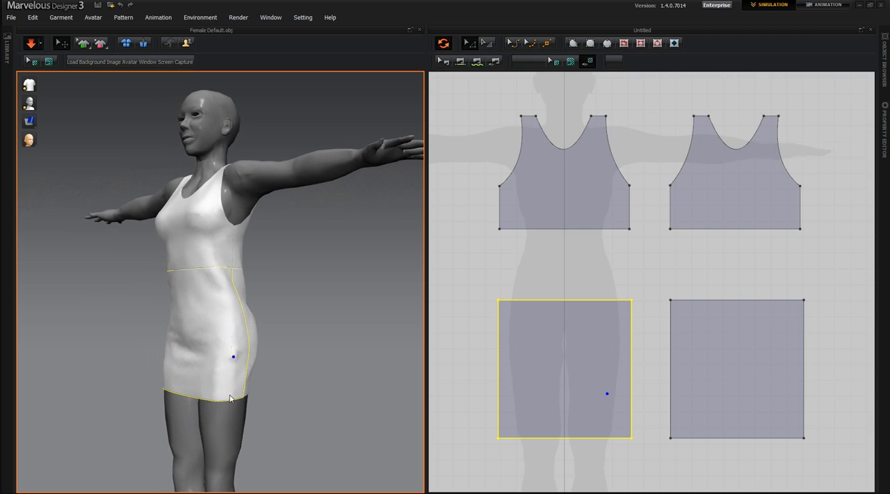
Adjust the curvature of the four armhole edges on the front and back torso pieces to tighten the armholes slightly
right_drag(216, 416, 244, 414)
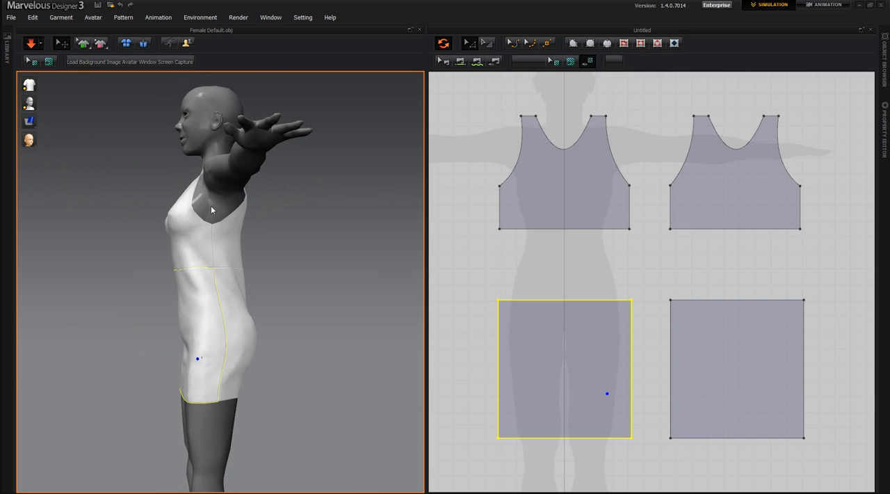
right_drag(211, 313, 372, 331)
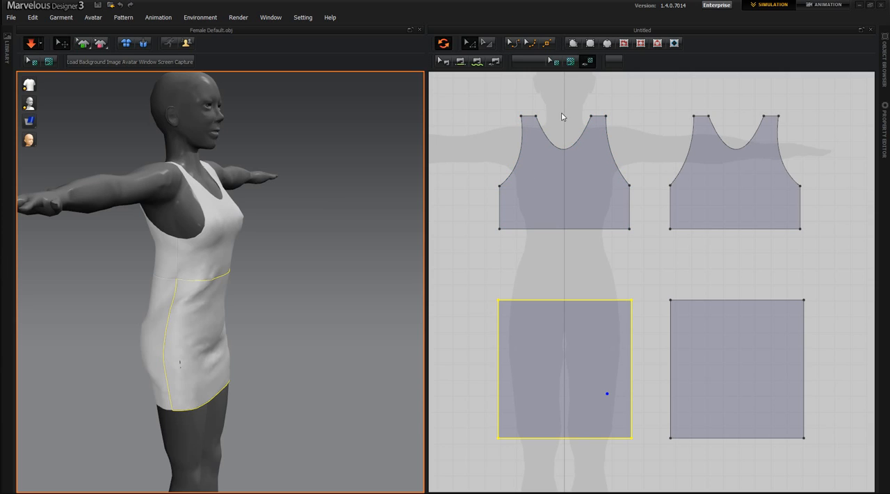
click(513, 43)
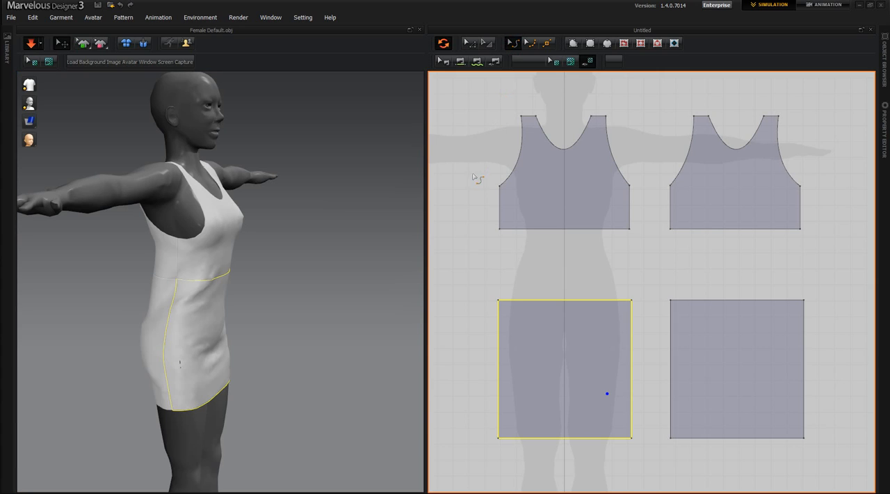
click(515, 171)
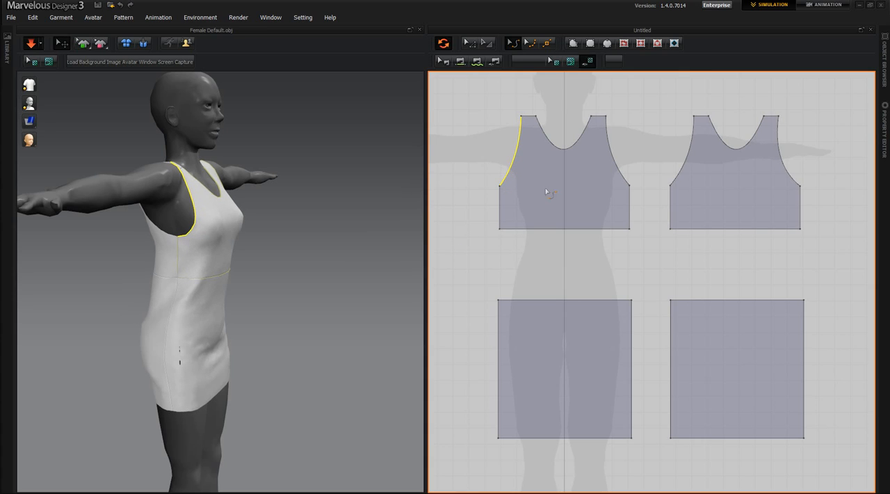
click(619, 169)
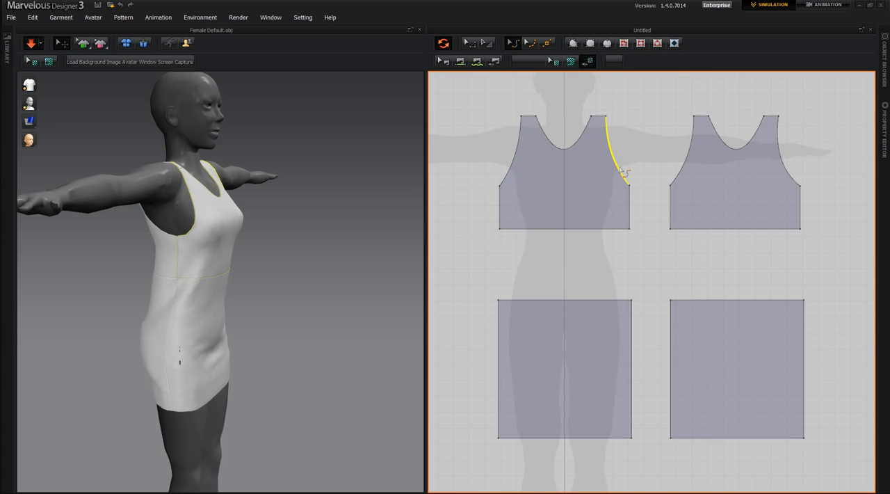
click(682, 170)
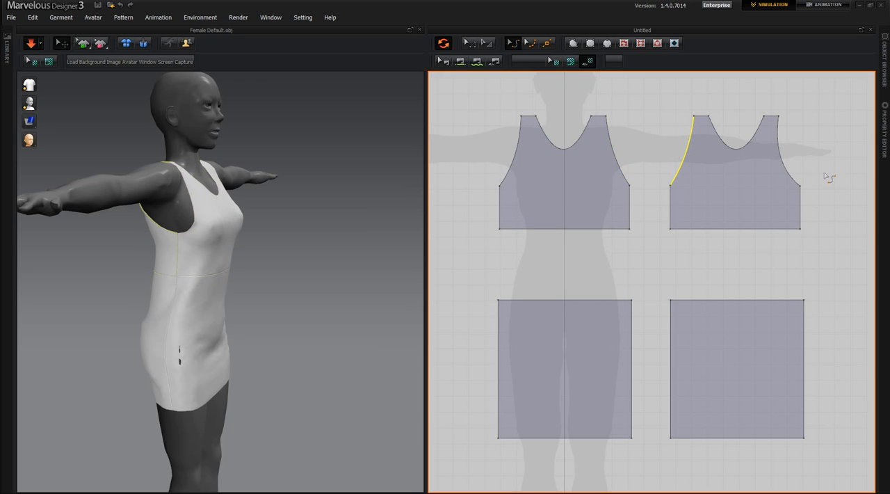
click(789, 175)
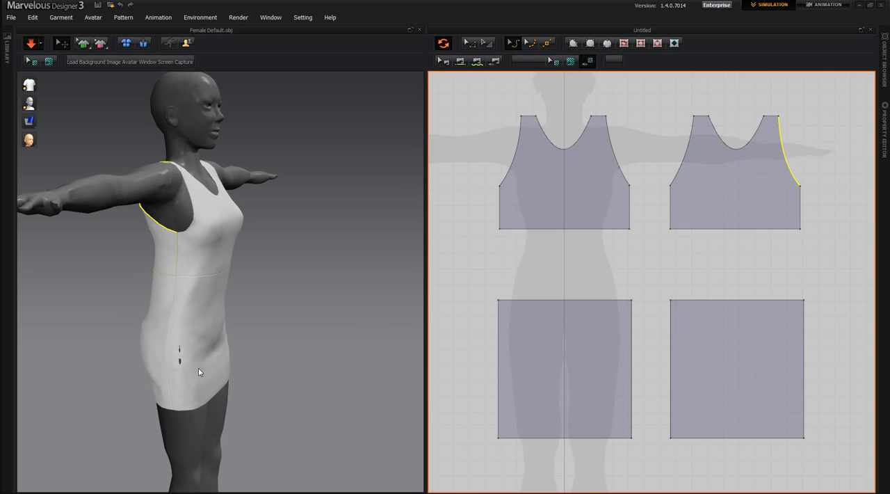
Lengthen the front and back torso pieces by nudging both bottom edges down while the simulation runs
right_drag(198, 367, 36, 362)
right_drag(186, 415, 187, 262)
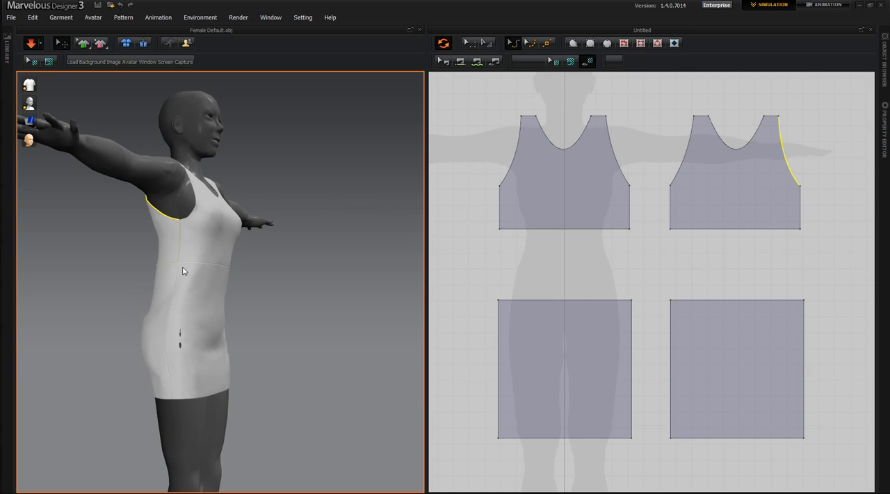
click(470, 42)
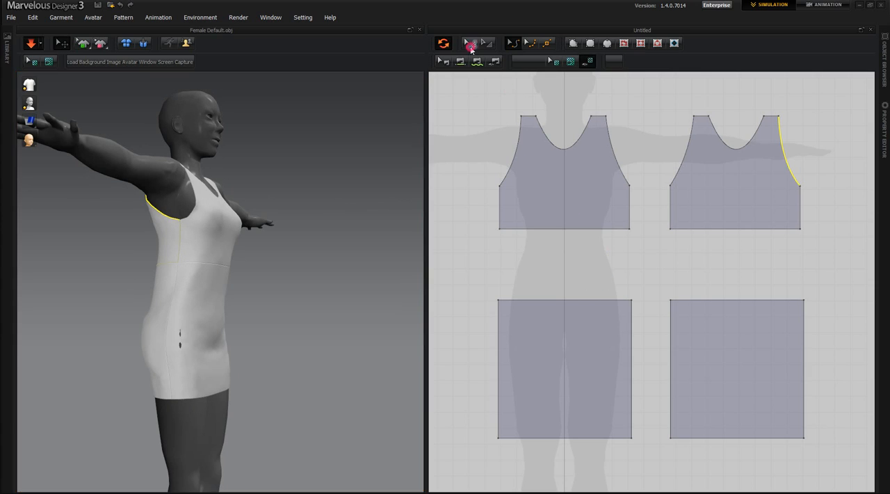
click(560, 229)
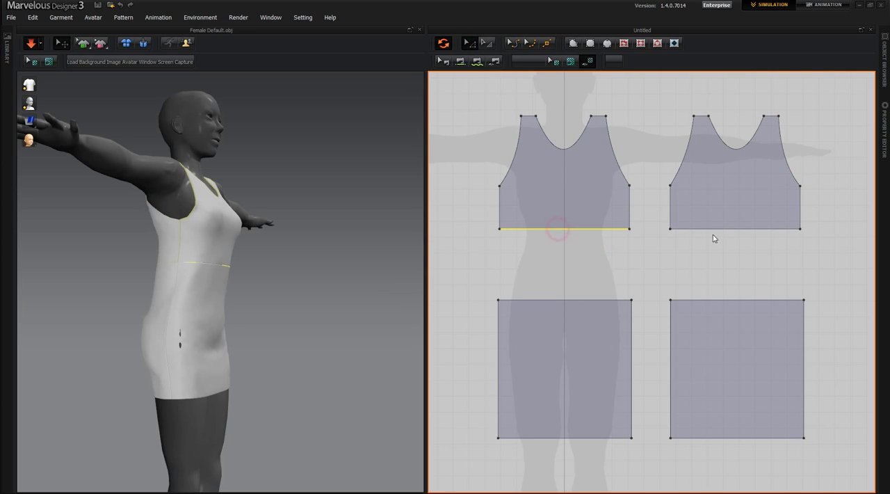
click(721, 229)
key(Down)
key(Down)
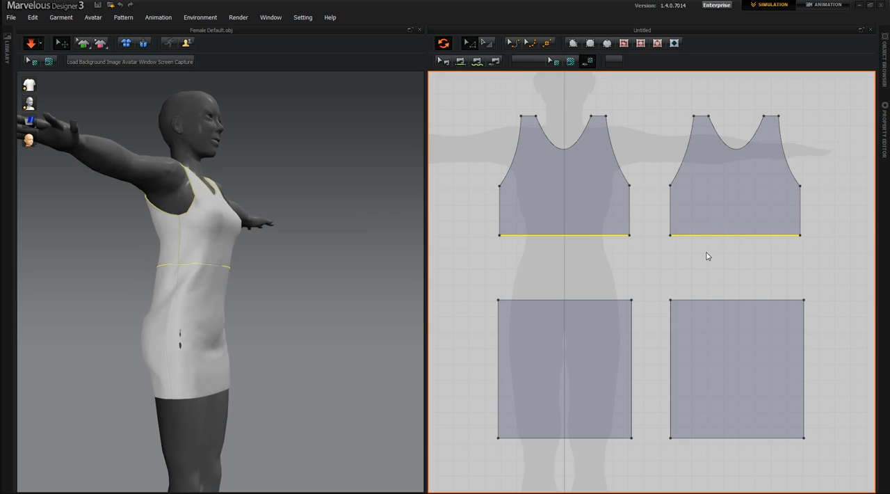
key(Down)
key(Down)
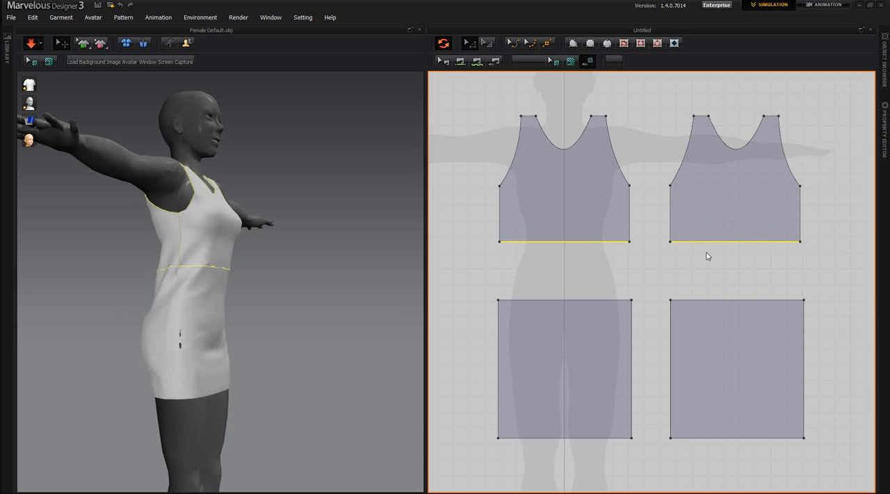
Tug the front skirt panel near the waist and hip on the avatar's right side during simulation
right_drag(246, 400, 242, 329)
click(220, 281)
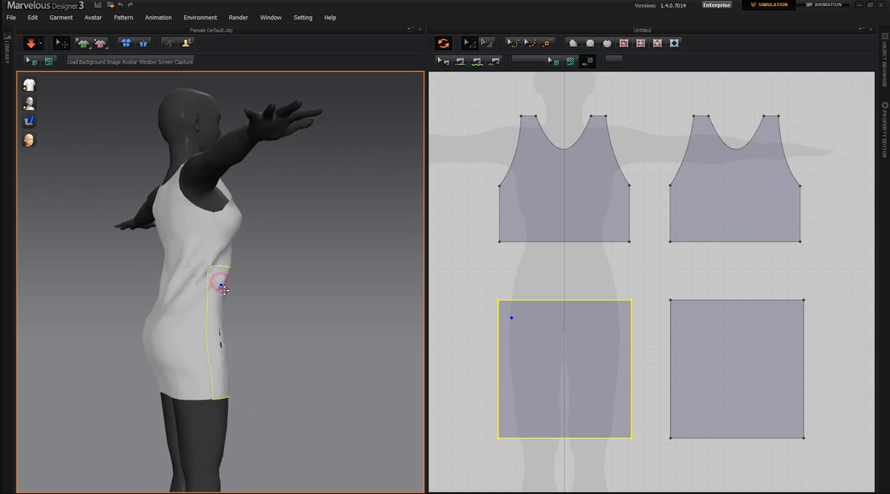
click(224, 315)
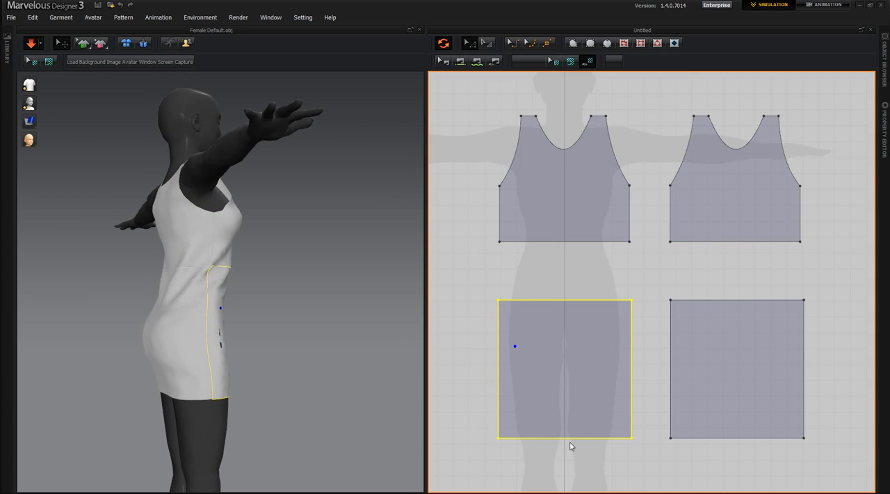
Stop the simulation, turn off synchronization and raise both skirt panels' hem edges together to leave narrow waist strips
click(638, 459)
click(697, 437)
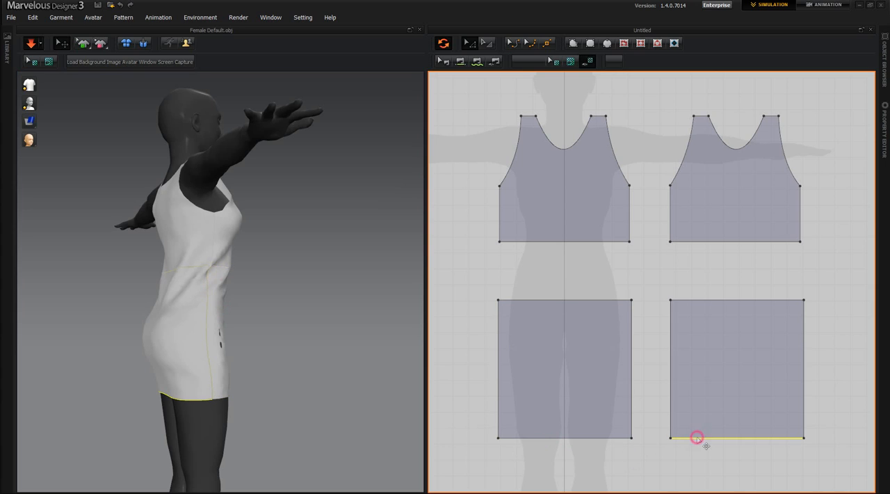
shift+click(577, 438)
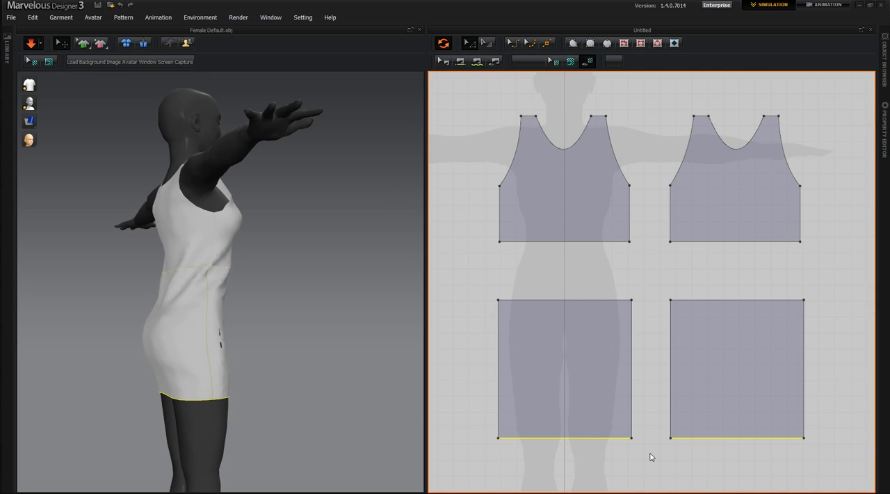
click(34, 44)
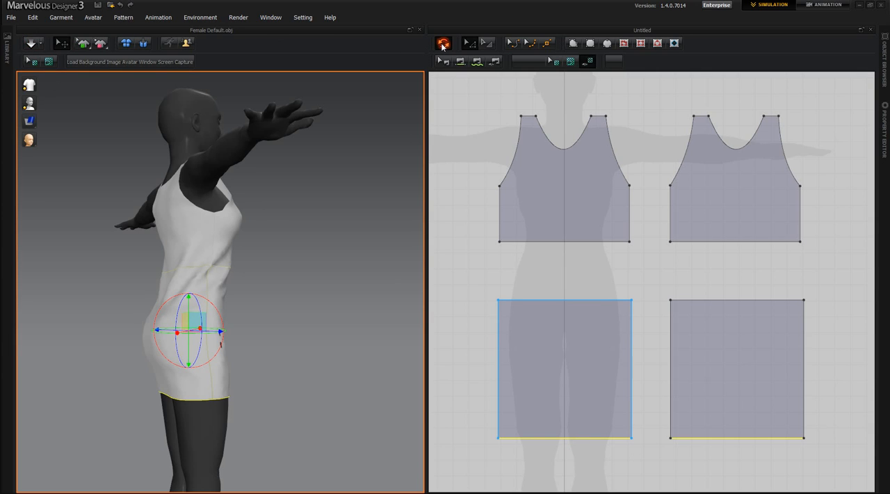
click(443, 43)
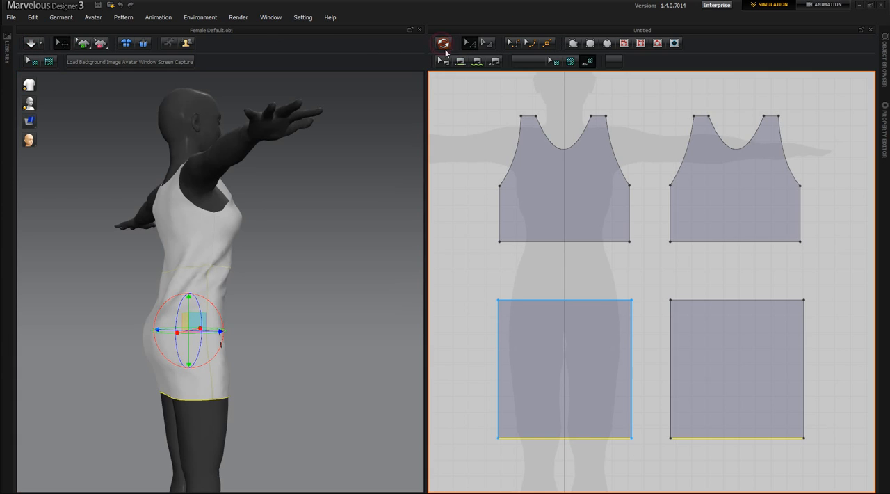
click(693, 443)
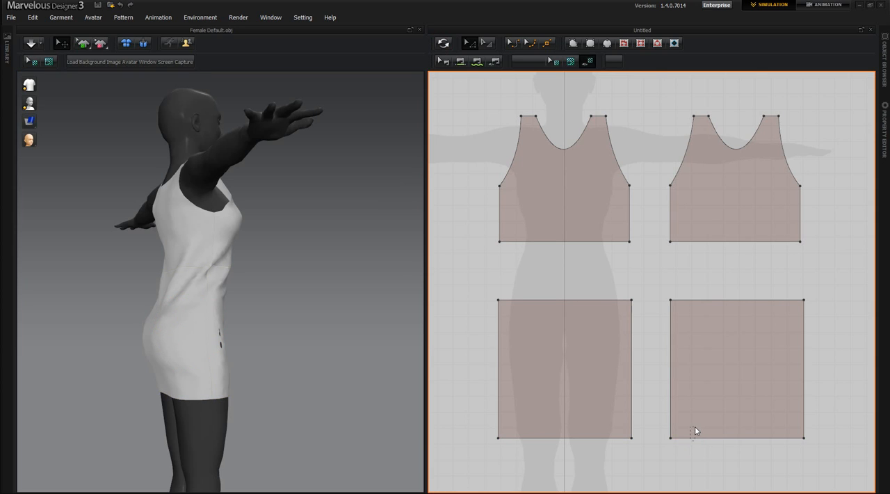
click(698, 437)
shift+click(603, 438)
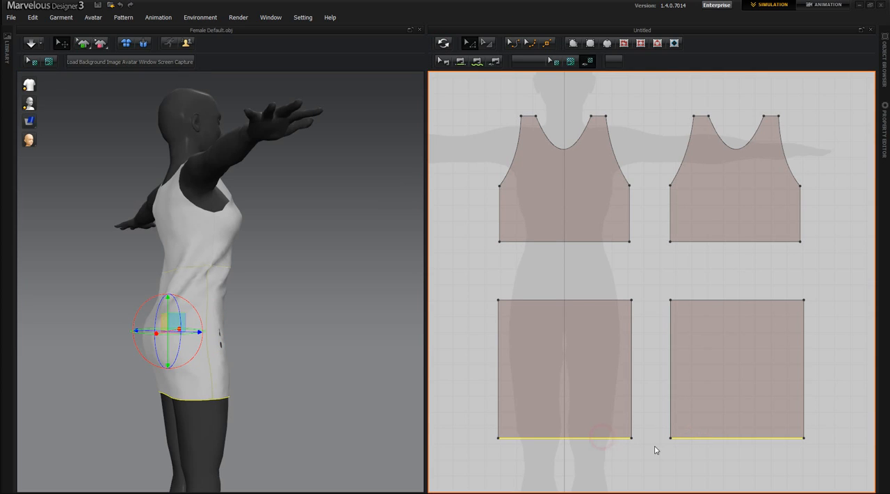
drag(686, 441, 683, 320)
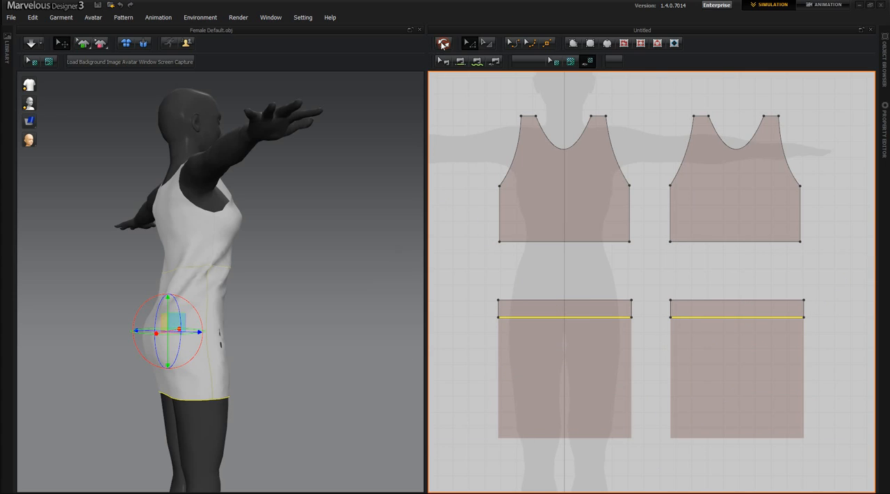
Synchronize the shortened skirt panels with the 3D garment and simulate the result on the avatar
click(444, 43)
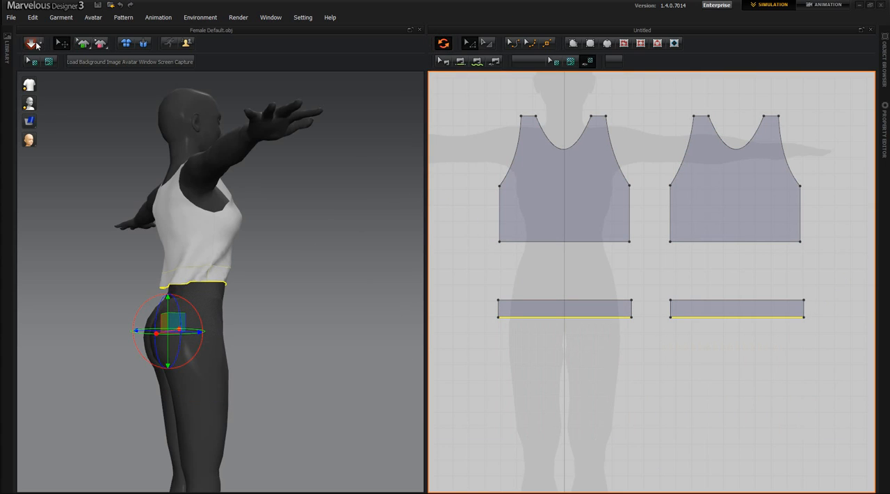
click(30, 43)
right_drag(199, 362, 122, 371)
right_drag(662, 431, 625, 349)
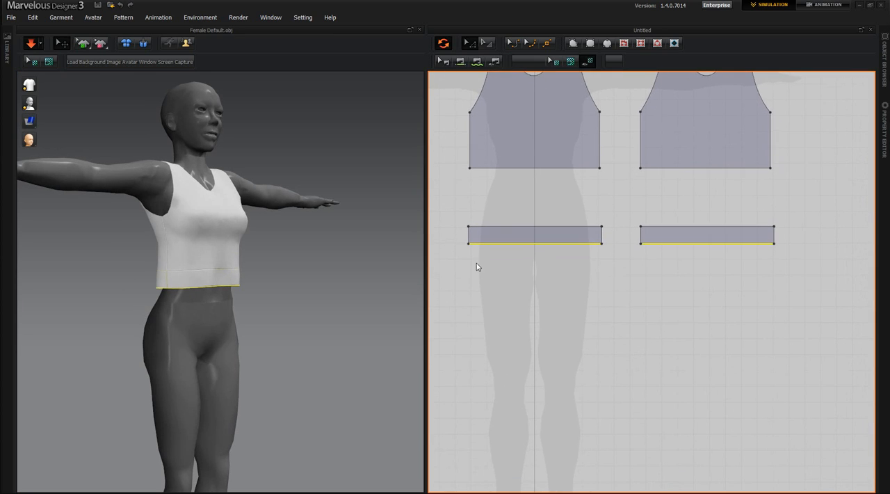
With simulation and synchronization off, draw a strip about 427 by 25 below the front waist piece, and place a horizontally flipped copy for the back
click(31, 43)
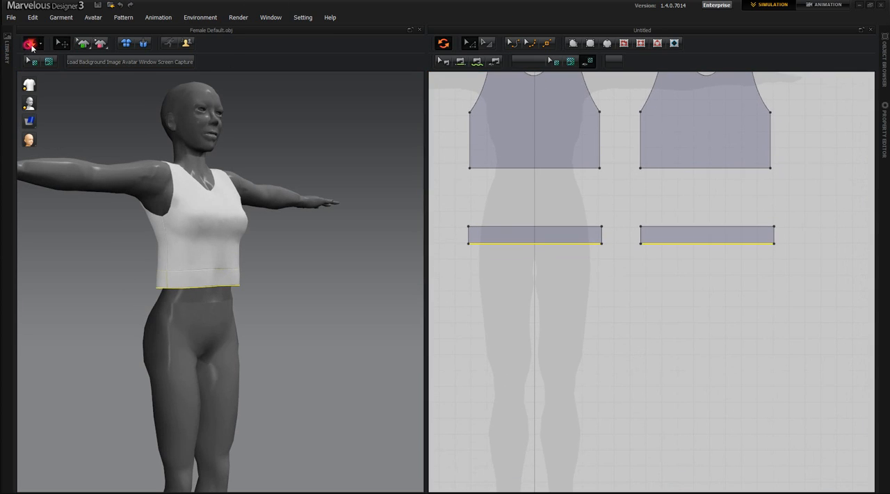
click(444, 45)
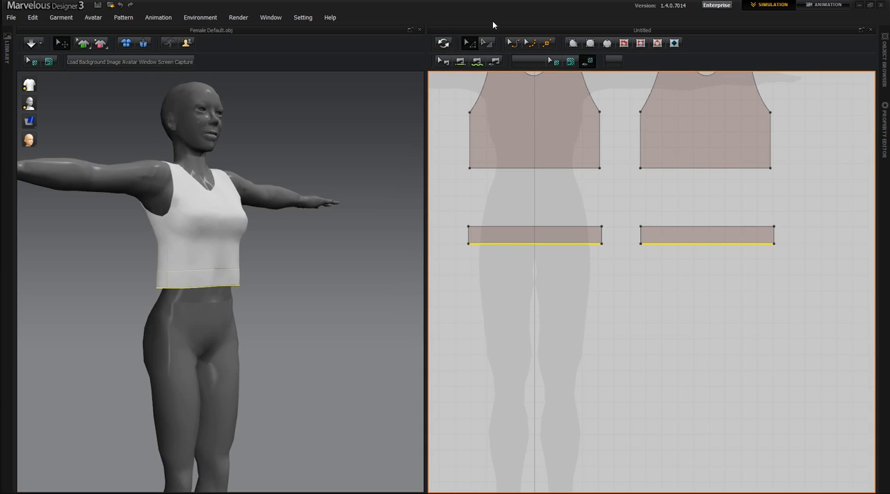
click(590, 43)
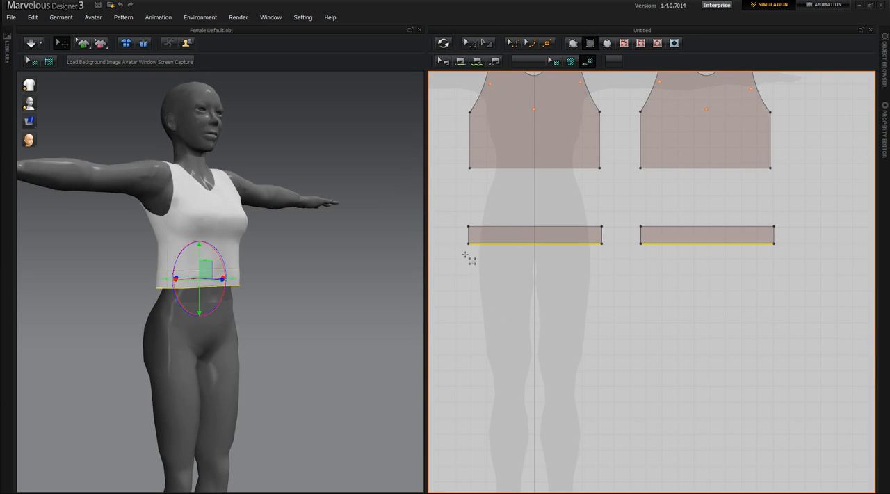
drag(466, 254, 600, 261)
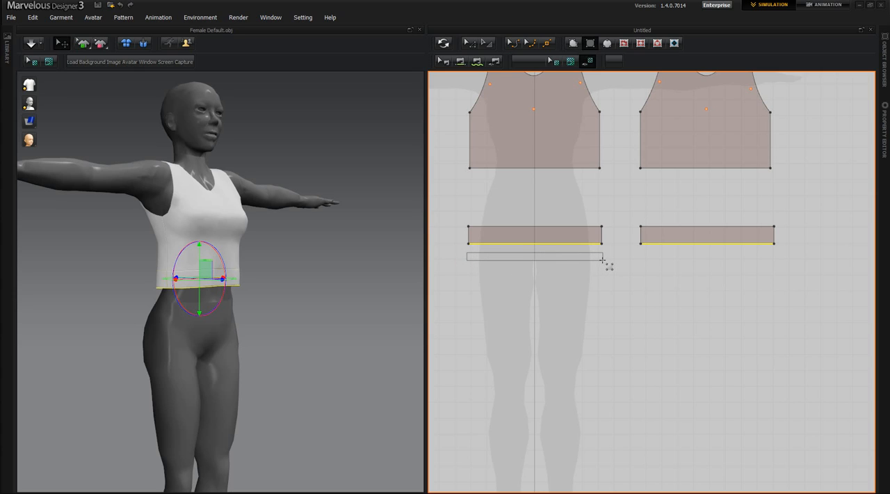
drag(603, 260, 603, 260)
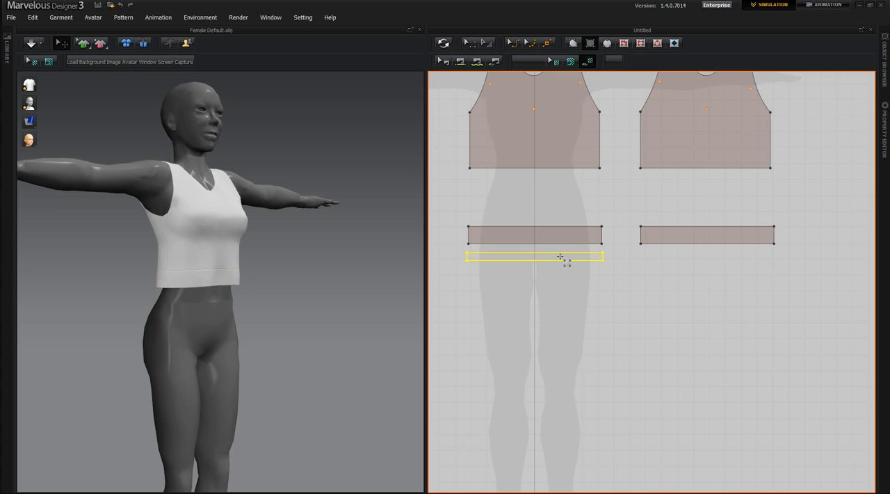
key(ctrl+v)
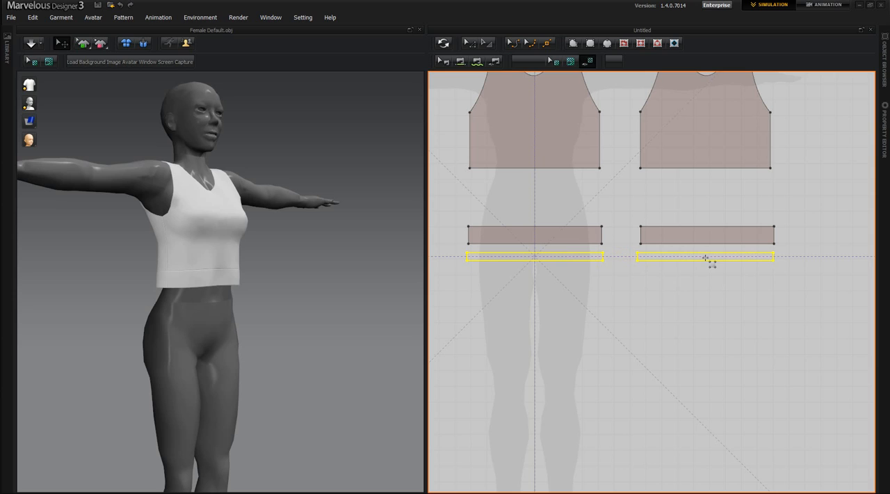
click(708, 258)
right_click(707, 257)
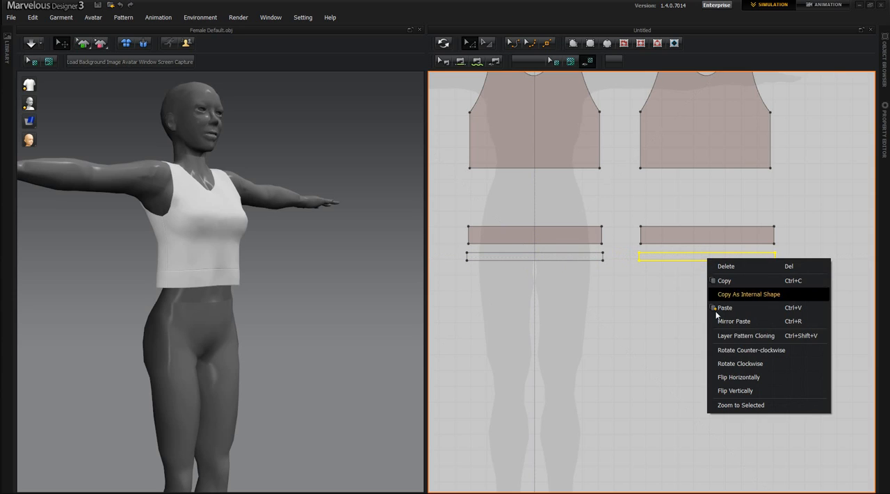
click(723, 379)
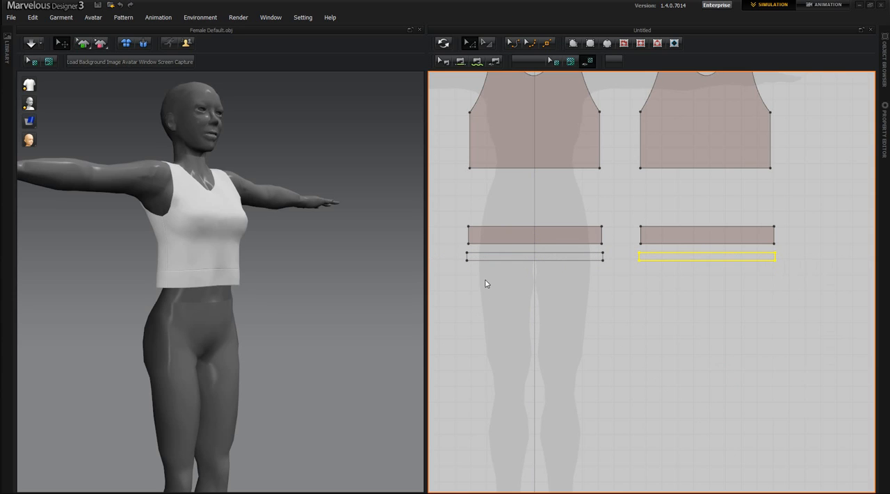
Draw a rectangle about 429 by 249 below the front strip and place a horizontally flipped copy under the back strip
click(592, 45)
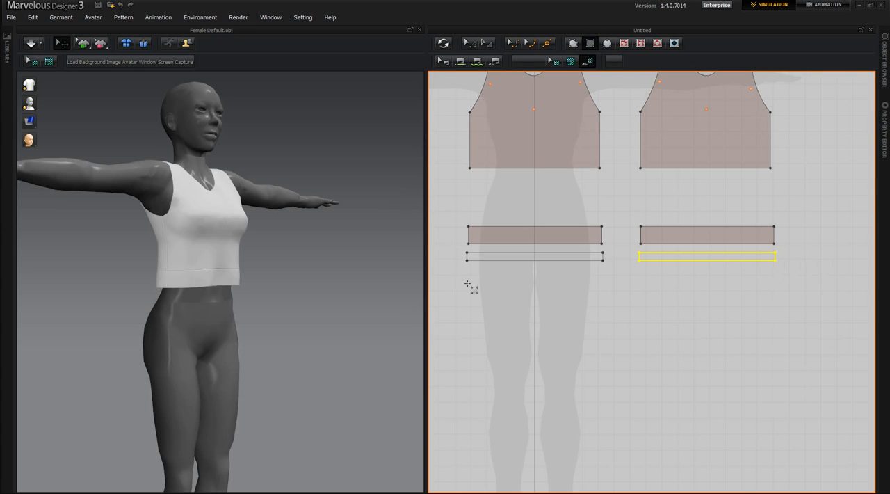
drag(471, 307, 604, 348)
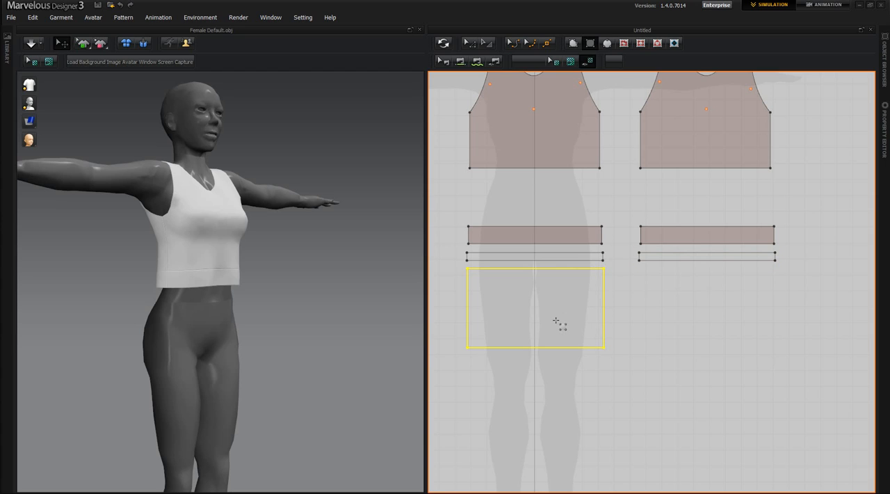
key(ctrl+v)
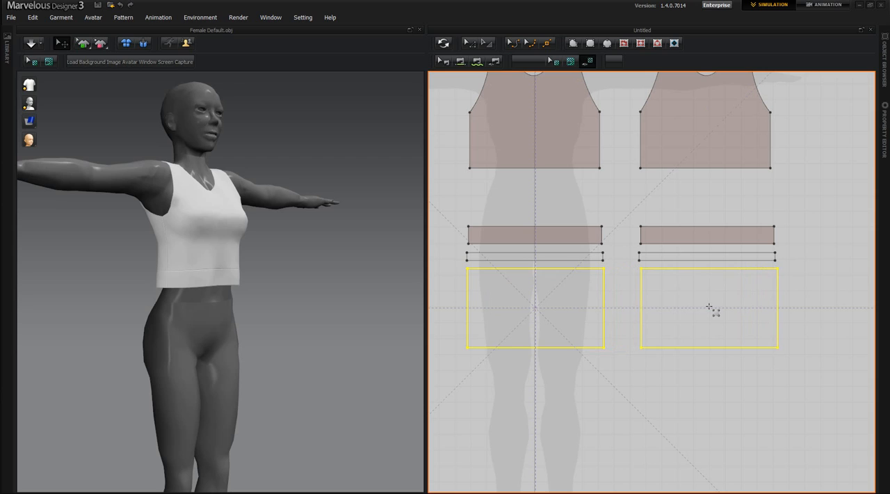
click(709, 308)
right_click(710, 301)
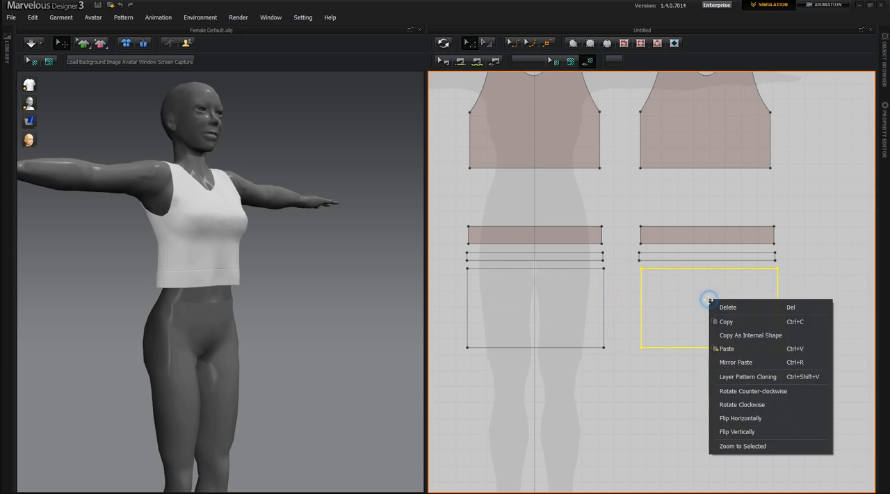
click(729, 420)
Sew the bottom edge of each new thin strip to the top edge of the large rectangle below it, front and back
click(462, 62)
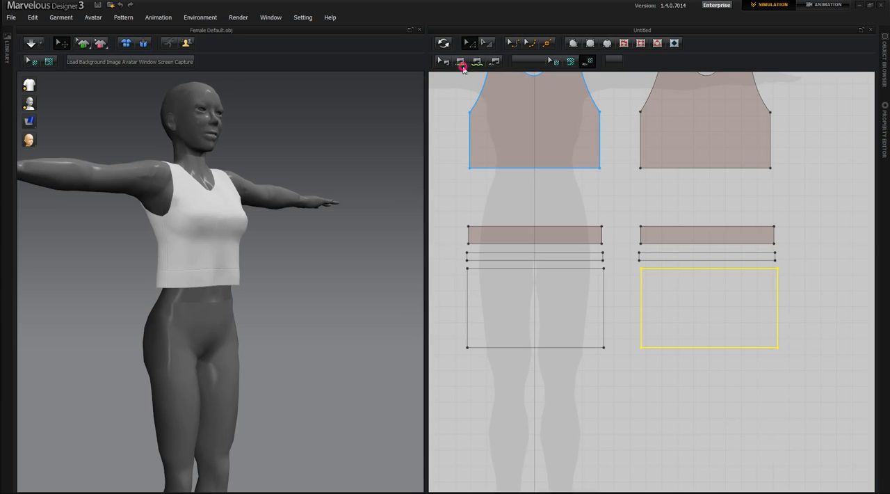
click(504, 260)
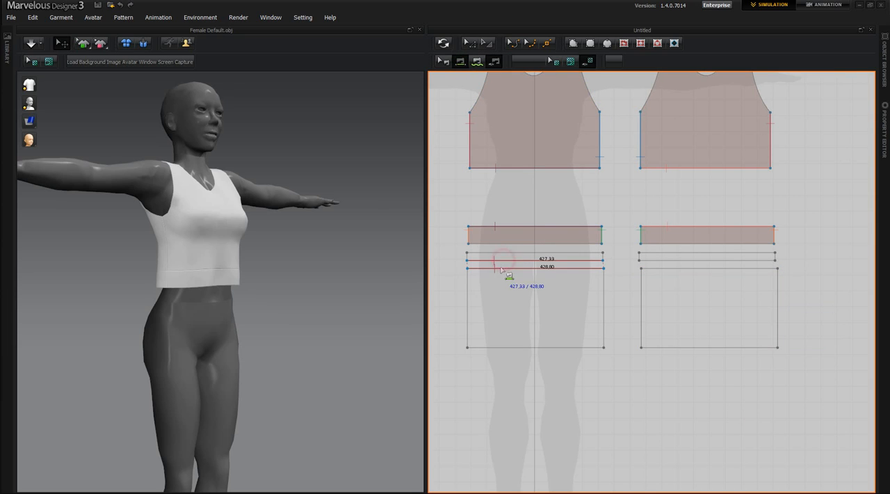
click(500, 268)
click(657, 261)
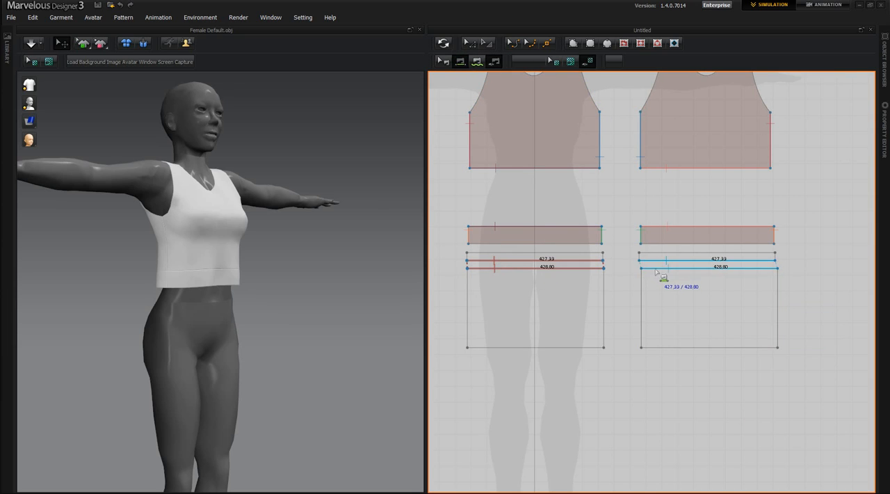
click(656, 268)
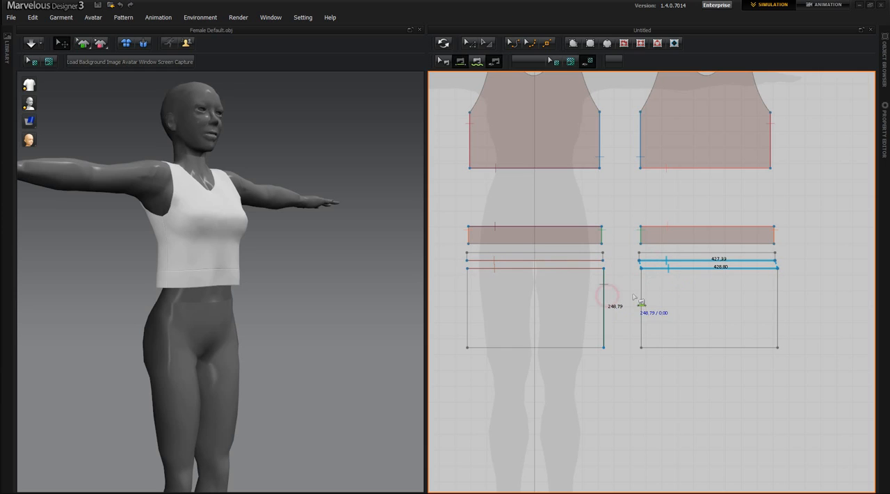
Sew the side edges of the front thin strip and large skirt rectangle to the matching side edges of their back copies
click(605, 304)
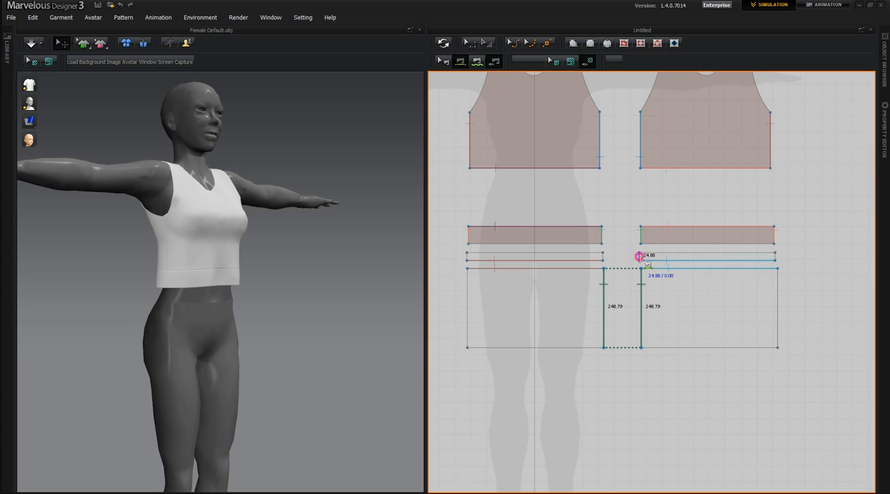
click(604, 256)
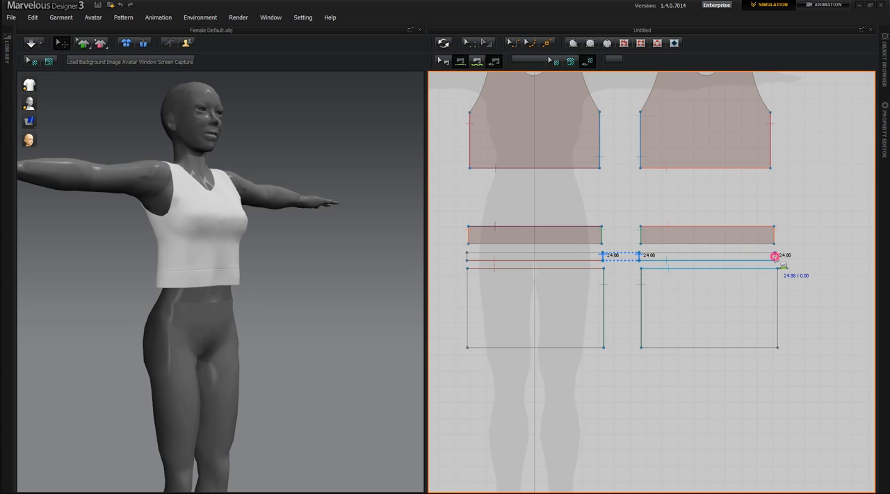
click(474, 261)
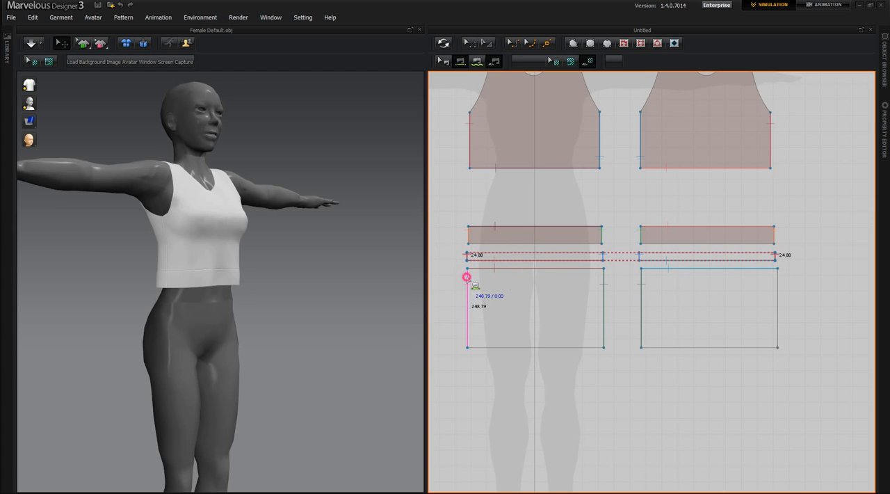
click(778, 286)
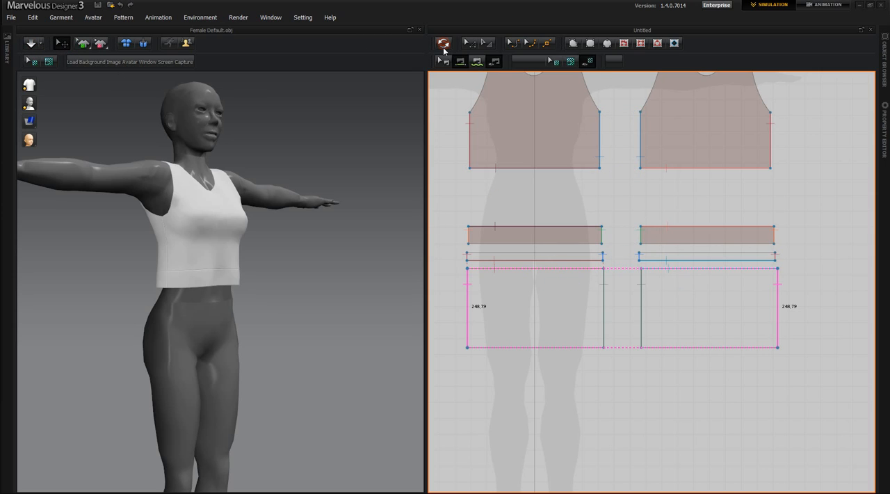
Synchronize the new thin strips and large skirt rectangles with the 3D garment
right_drag(316, 240, 298, 287)
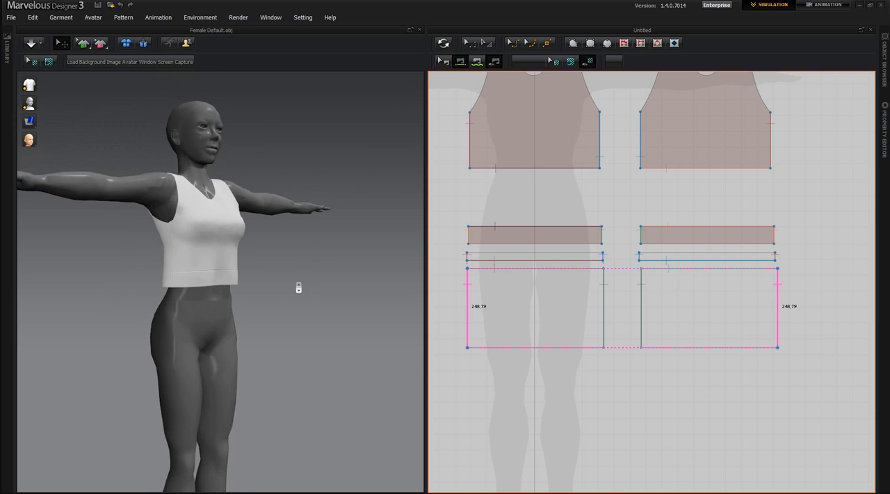
scroll(298, 287, down, 3)
right_drag(257, 419, 201, 419)
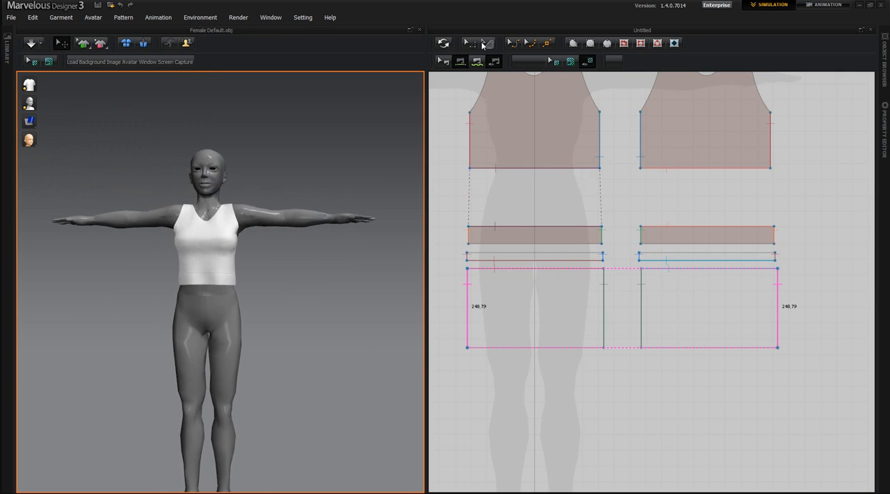
click(443, 43)
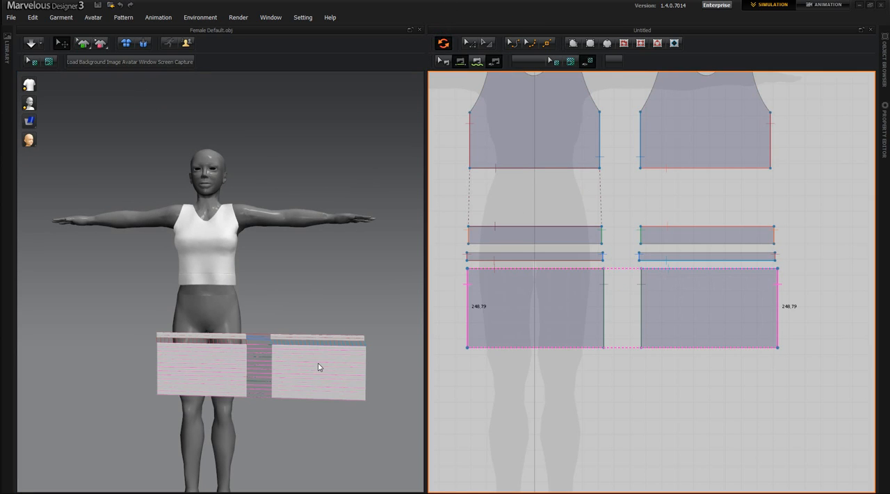
Flip the back thin strip and back skirt rectangle horizontally together in the 3D view
click(319, 366)
right_click(319, 367)
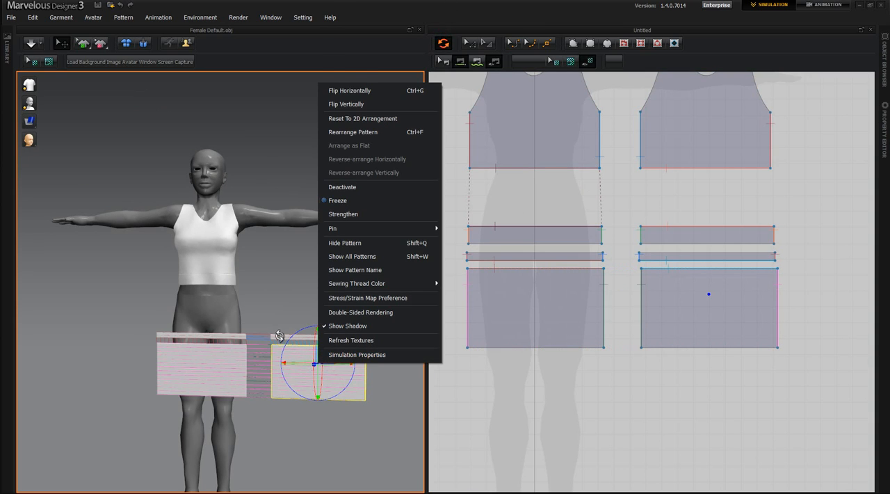
click(278, 336)
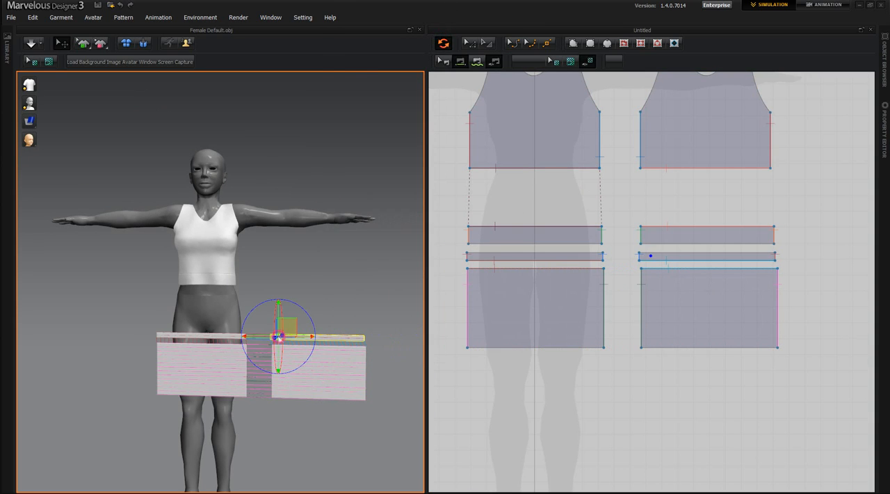
shift+click(323, 367)
right_click(324, 359)
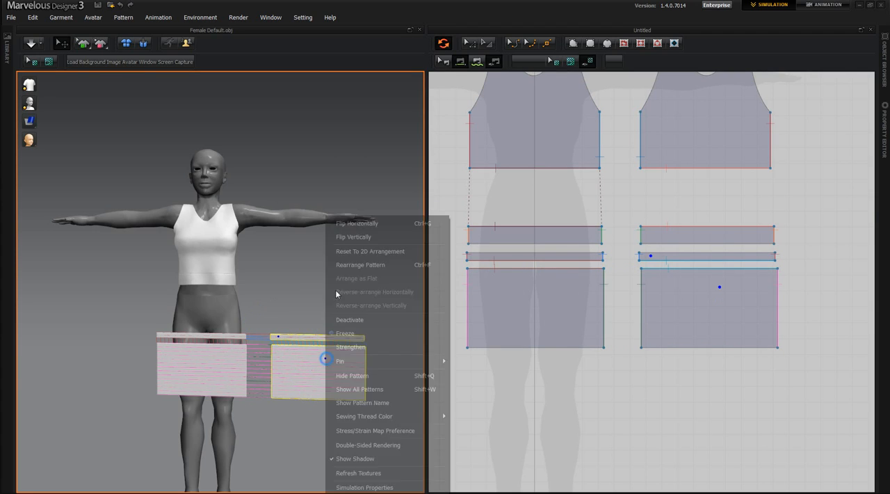
click(346, 226)
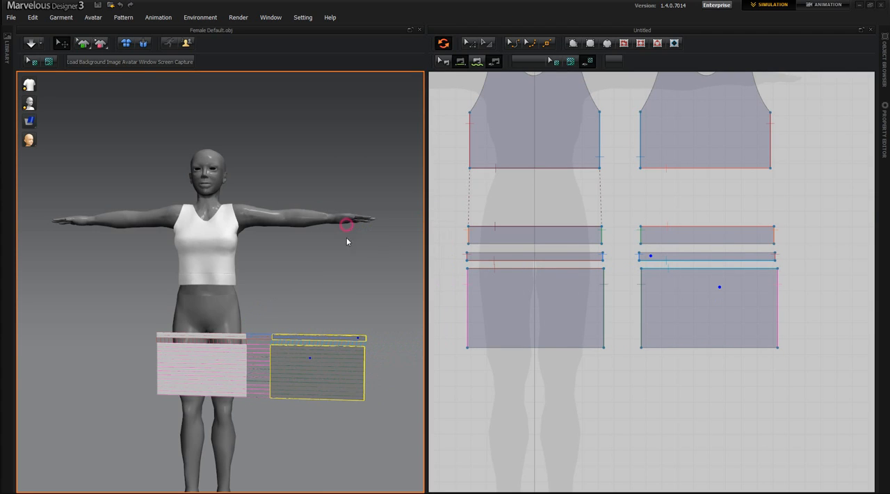
Move the back strip and back rectangle behind the avatar and raise them to hip height
click(325, 365)
right_drag(334, 461, 196, 429)
drag(181, 413, 271, 424)
right_drag(270, 424, 141, 401)
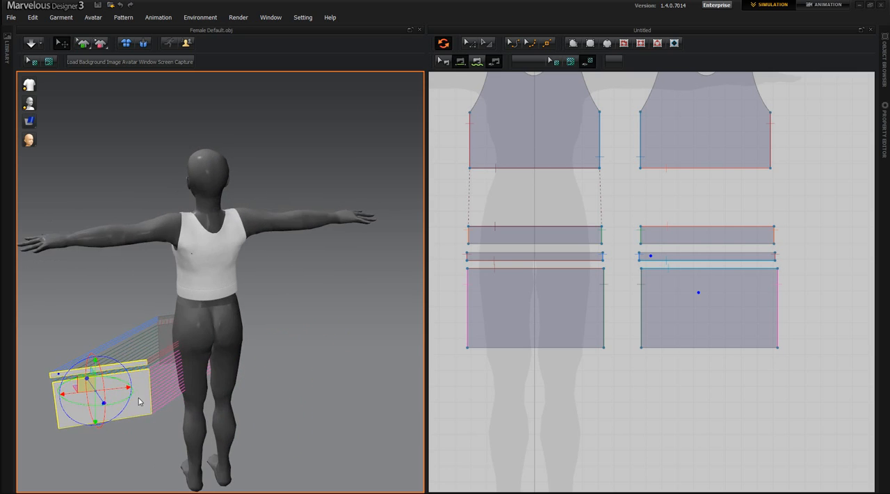
drag(127, 388, 254, 369)
right_drag(235, 427, 267, 369)
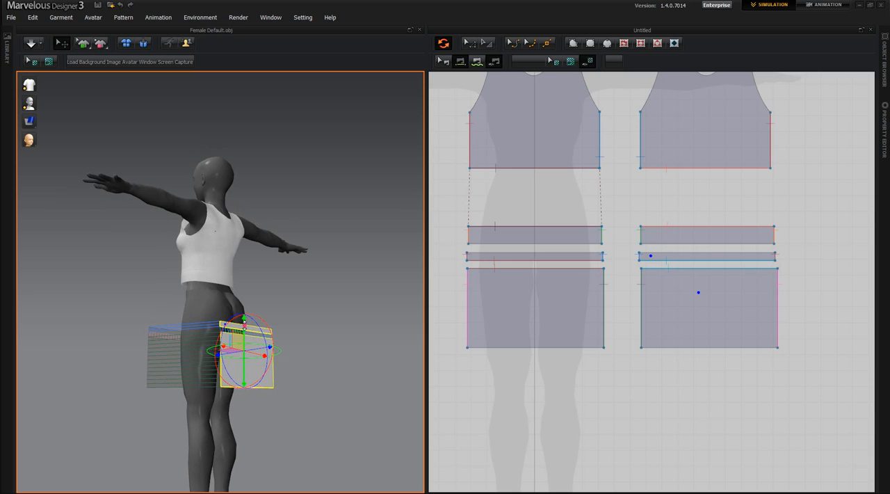
drag(245, 325, 243, 279)
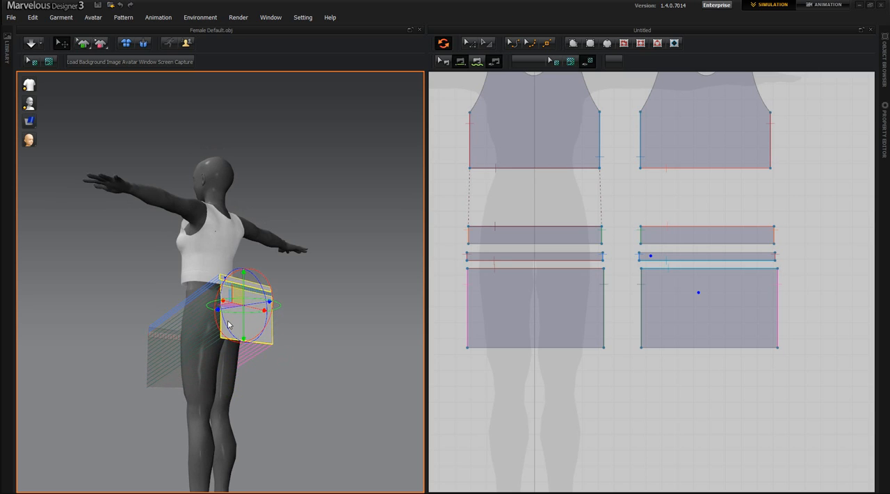
Select the front strip and front rectangle together and place them just in front of the avatar's hips
right_drag(217, 374, 254, 395)
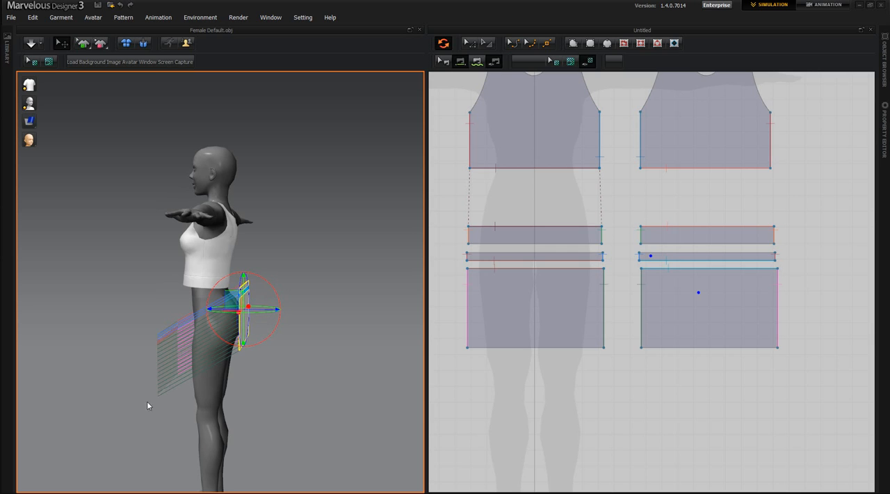
right_drag(147, 402, 171, 416)
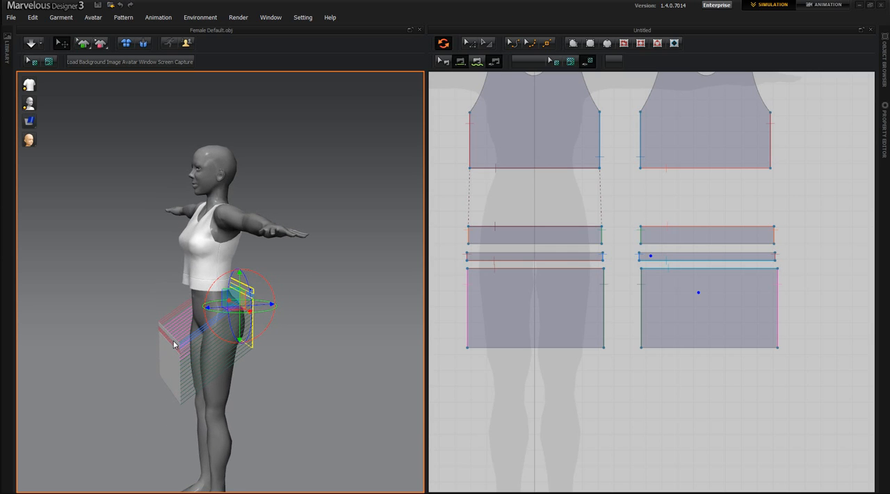
click(173, 341)
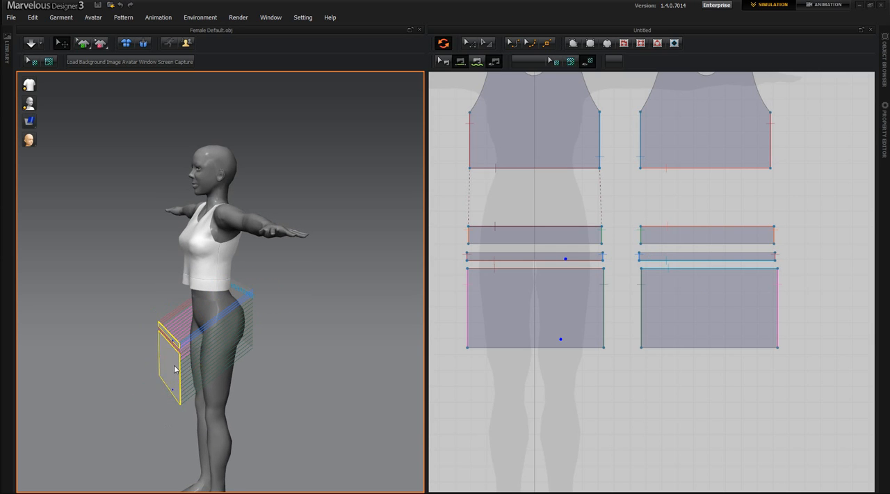
click(174, 357)
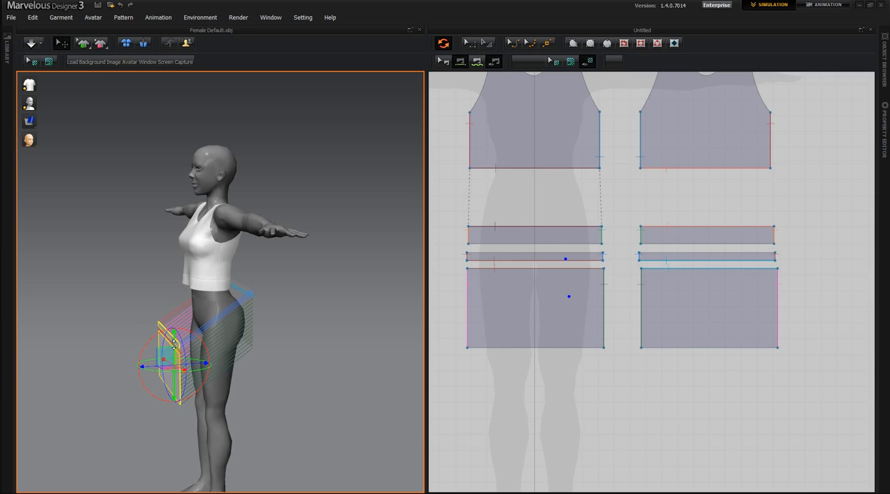
drag(174, 340, 218, 328)
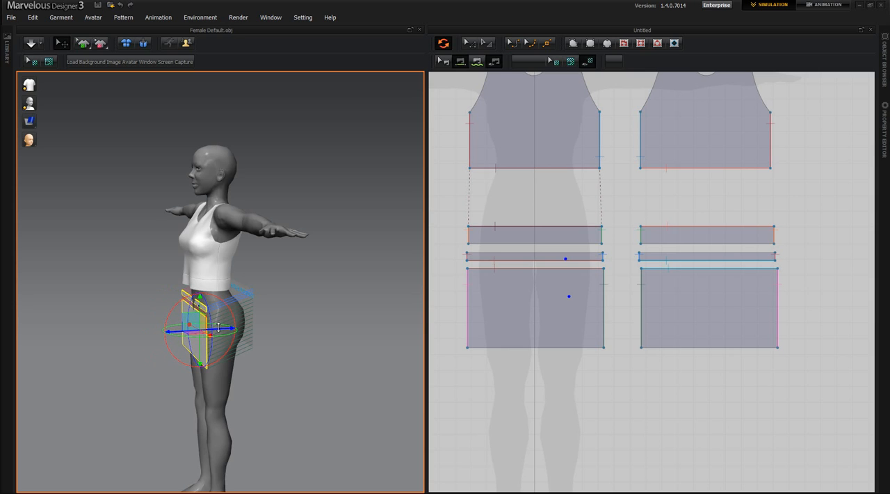
right_drag(178, 402, 281, 361)
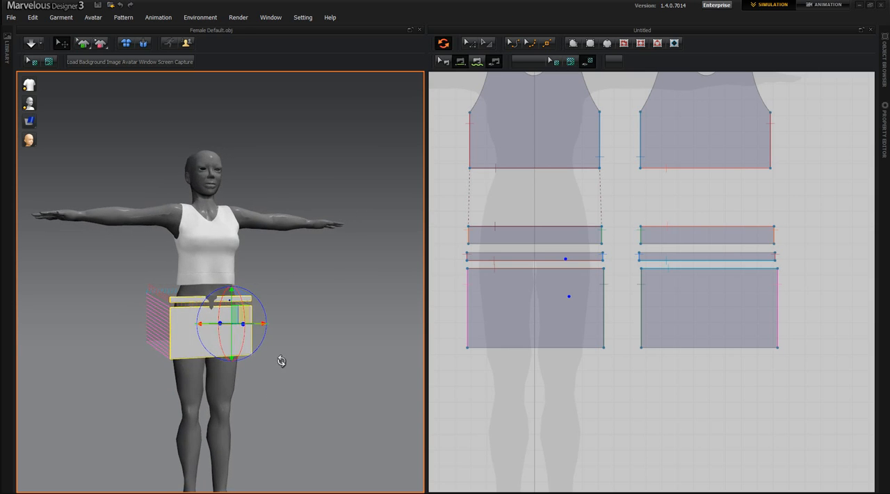
Simulate the sewn skirt so it drapes around the avatar's hips
click(31, 43)
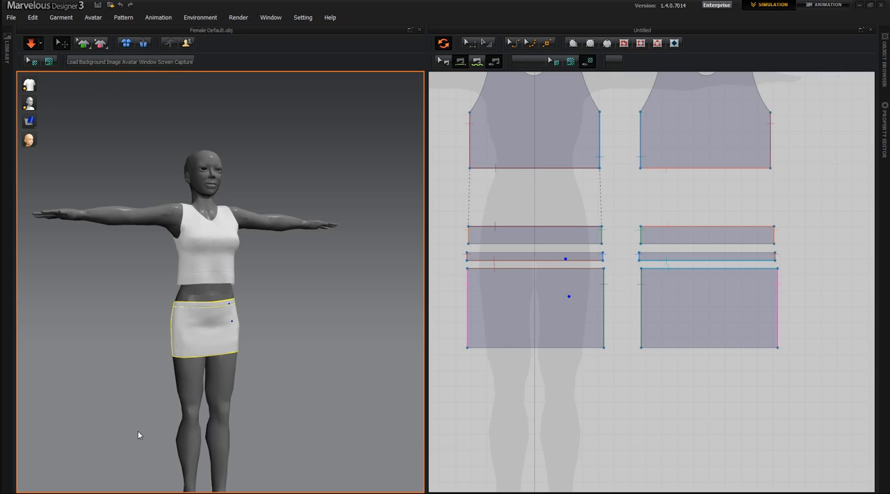
right_drag(138, 433, 166, 342)
right_drag(147, 392, 201, 285)
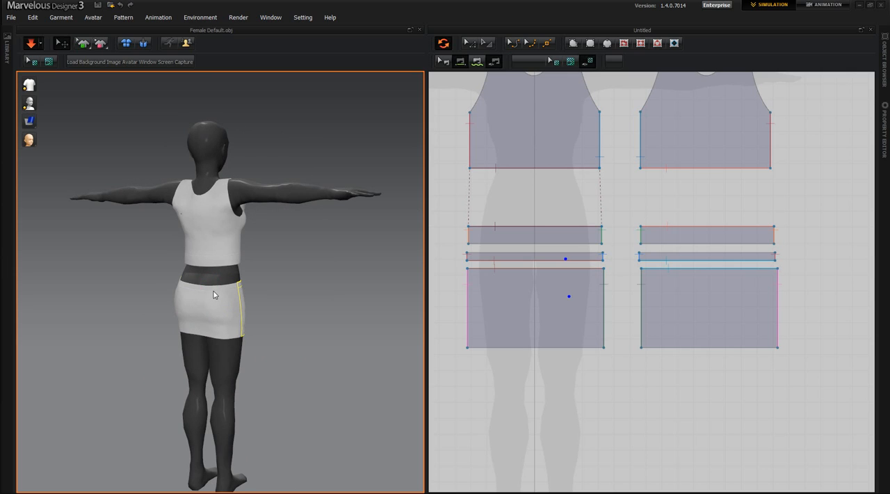
Pull the back waist strip of the skirt up toward the top's hem while the simulation runs
click(214, 295)
click(216, 296)
click(202, 291)
right_drag(284, 407, 211, 409)
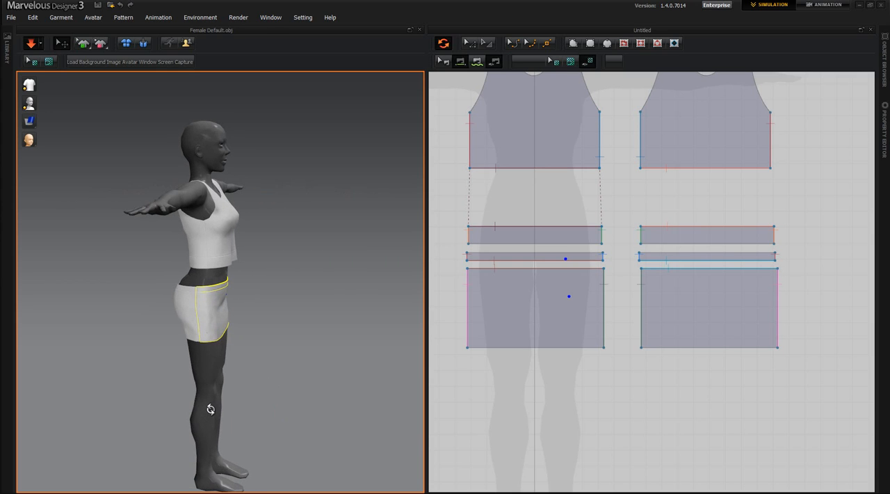
scroll(172, 361, up, 4)
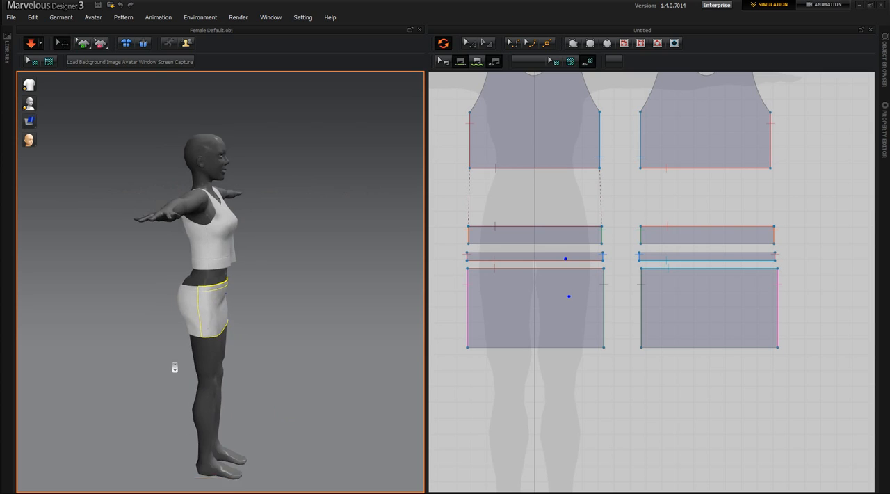
click(173, 308)
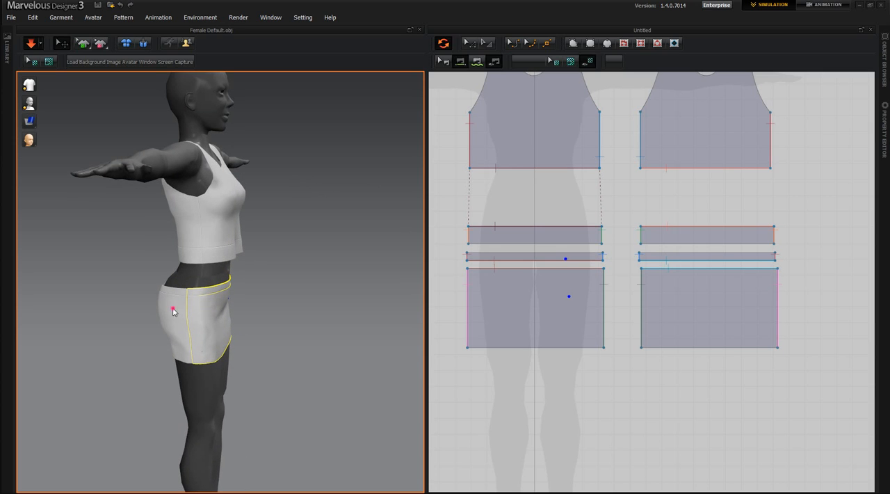
click(178, 293)
drag(178, 289, 192, 253)
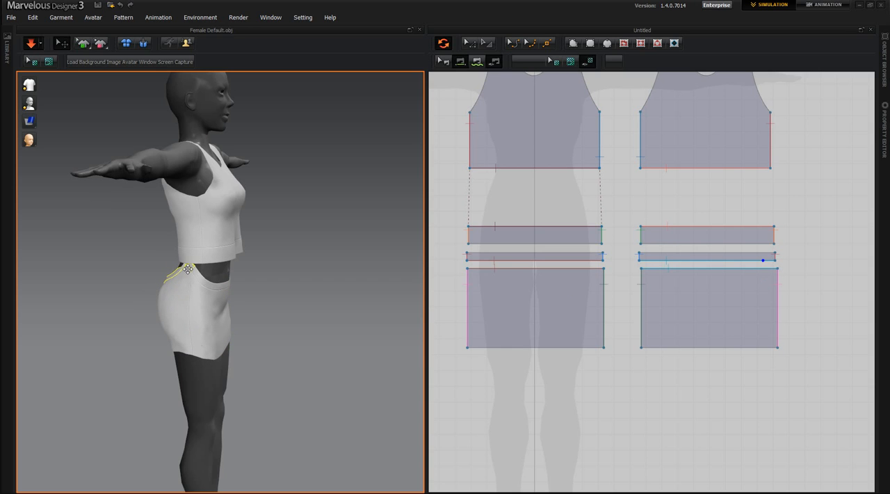
Tug the back skirt panel at its waist seam and lower hem to adjust its fit on the avatar
right_drag(157, 362, 242, 325)
drag(205, 304, 153, 275)
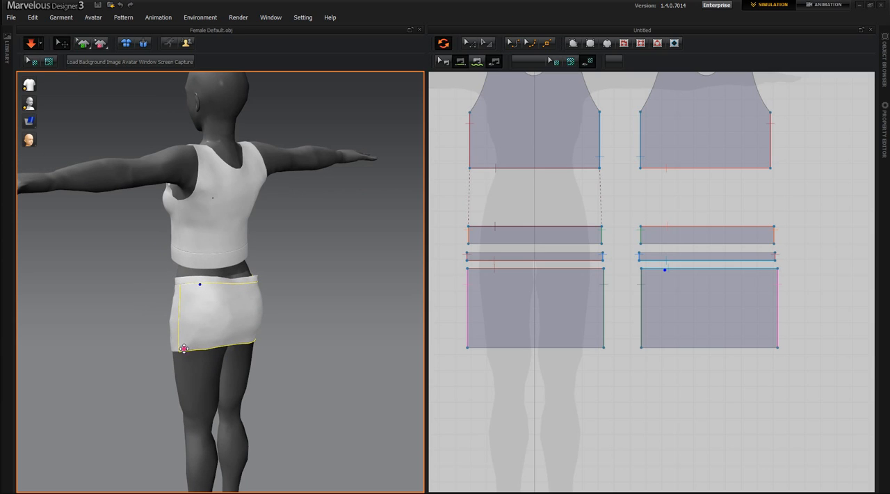
drag(190, 339, 225, 352)
right_drag(205, 383, 237, 322)
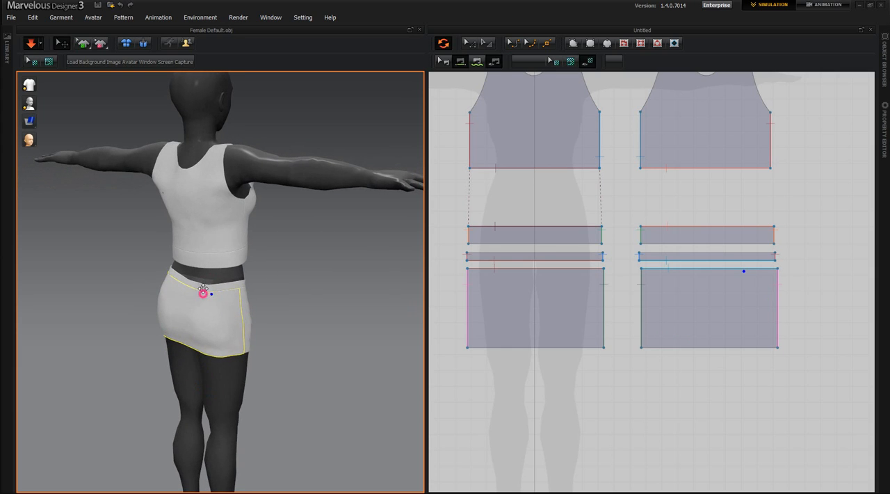
right_drag(278, 368, 226, 373)
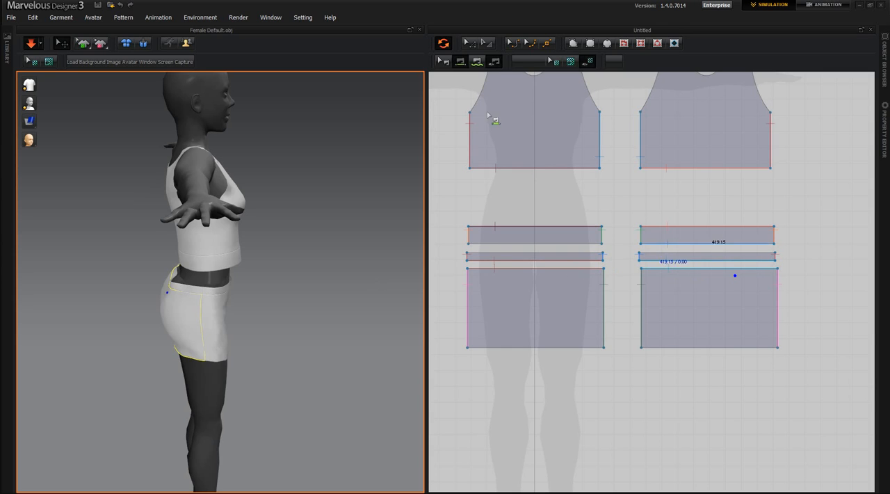
Narrow the back thin strip by nudging the side edge nearest the front pieces inward with the simulation running
click(469, 43)
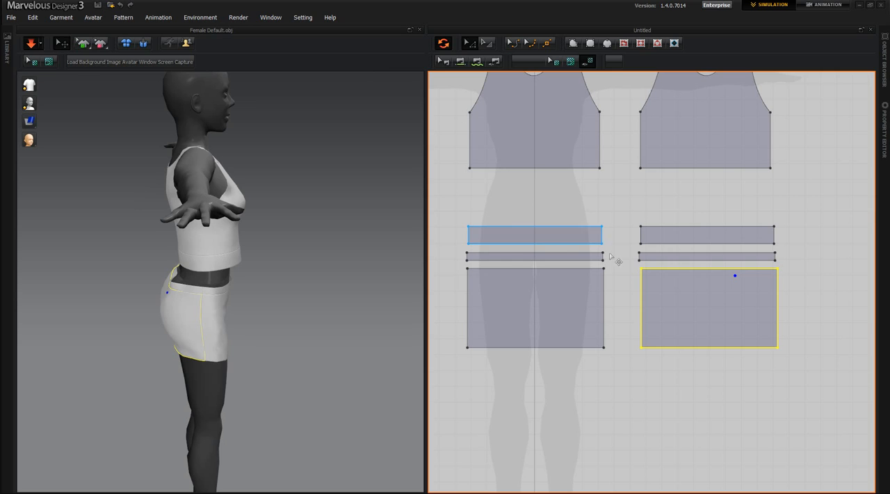
scroll(658, 286, up, 3)
scroll(658, 286, up, 2)
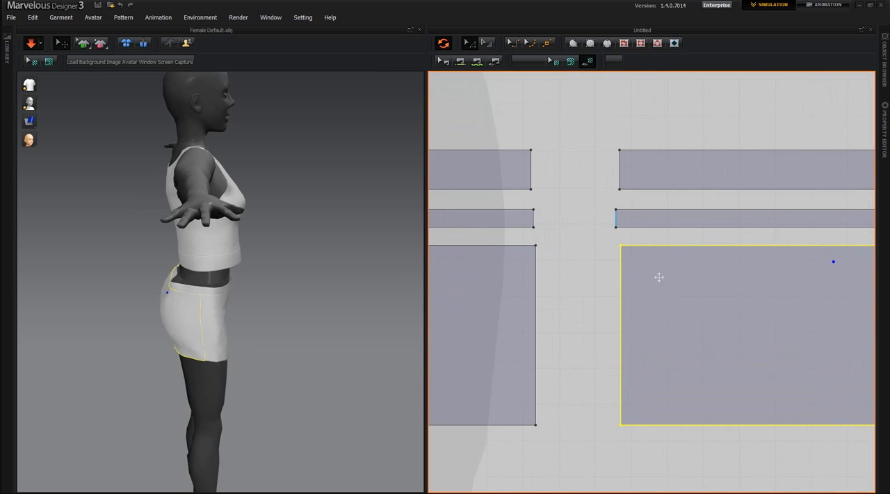
middle_drag(662, 308, 570, 323)
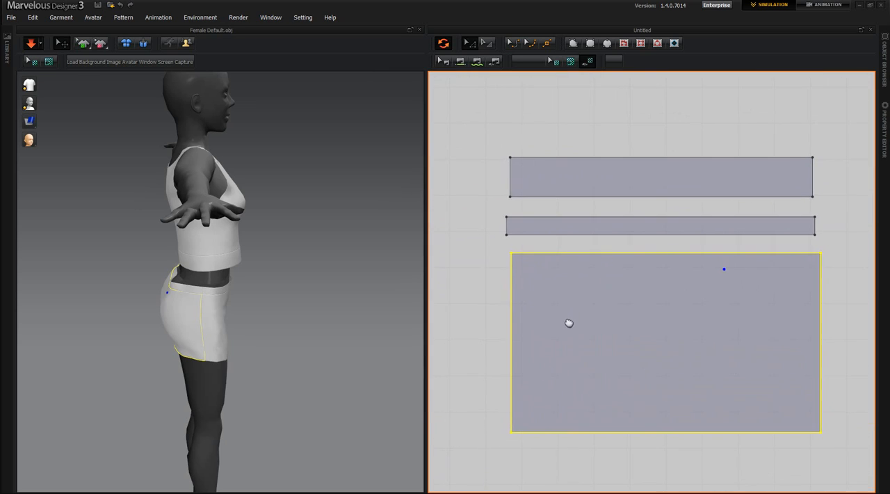
click(506, 226)
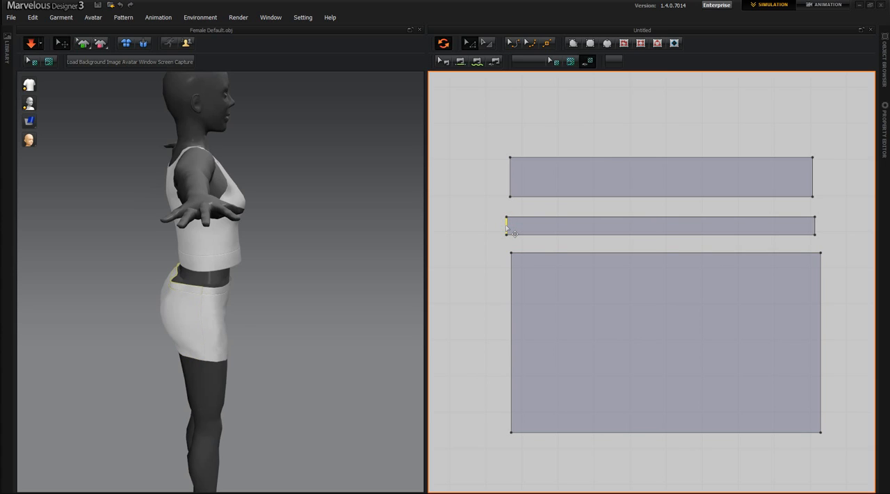
key(Right)
key(Right)
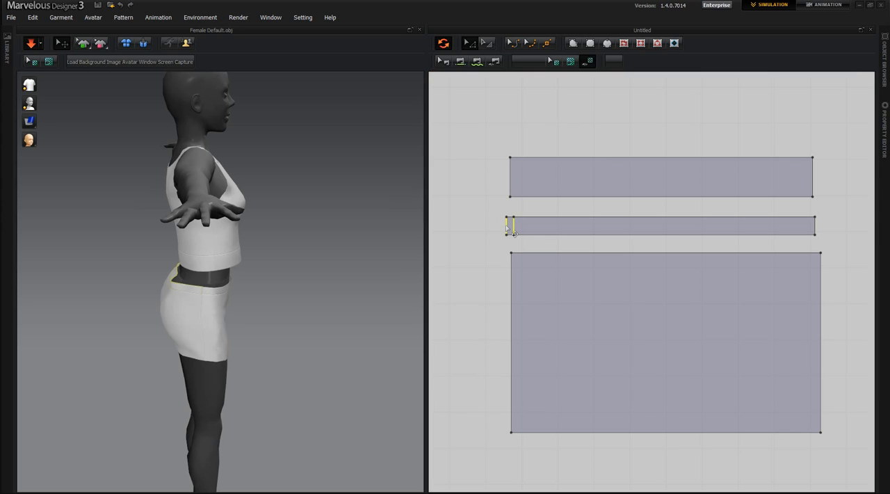
key(Right)
key(Right)
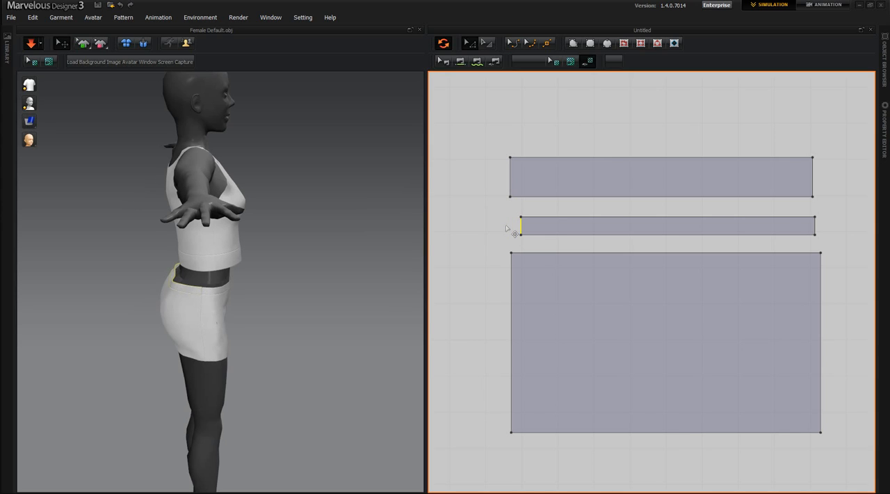
key(Right)
key(Right)
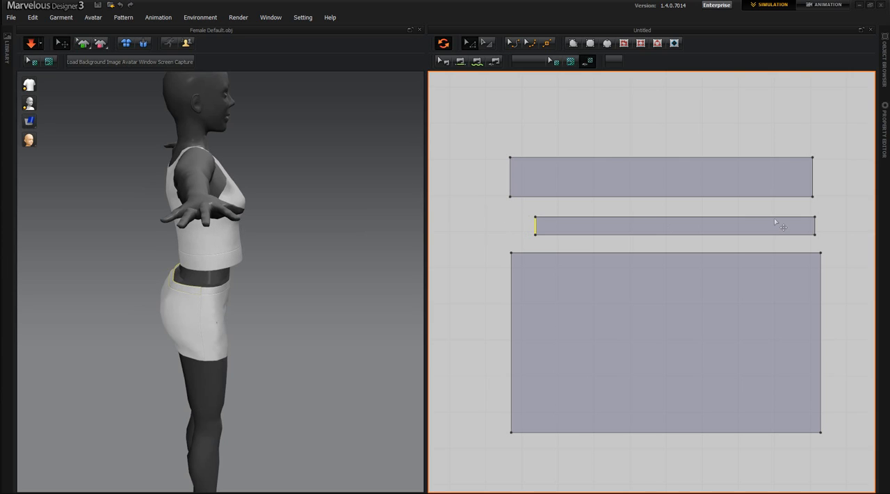
Narrow the back thin strip further by nudging its opposite side edge inward while the simulation runs
click(800, 224)
click(815, 227)
key(Left)
key(Left)
key(Left)
key(Left)
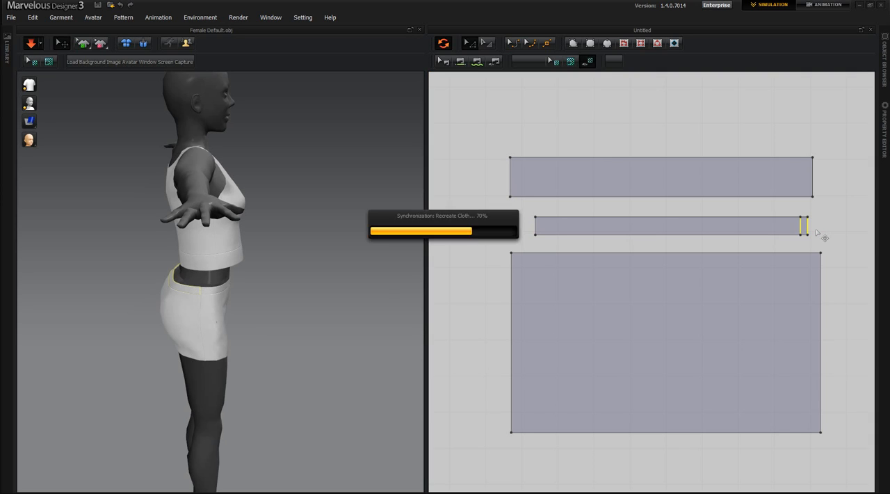
key(Left)
key(Left)
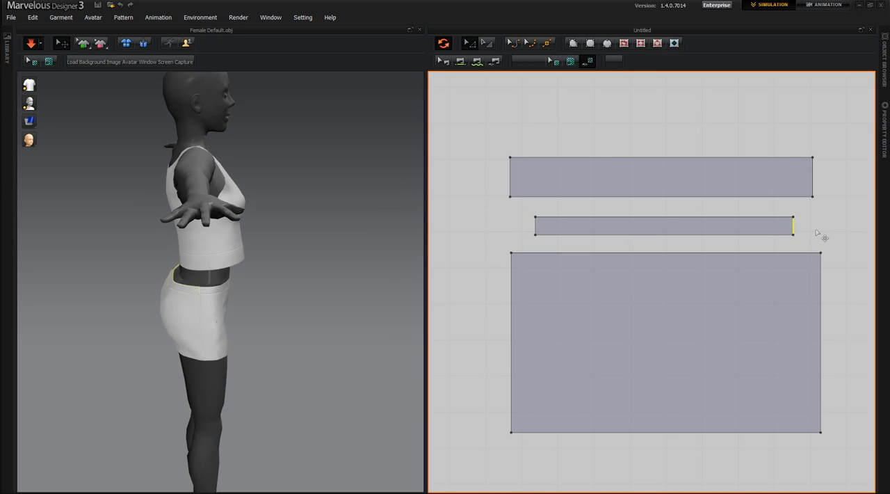
key(Left)
key(Left)
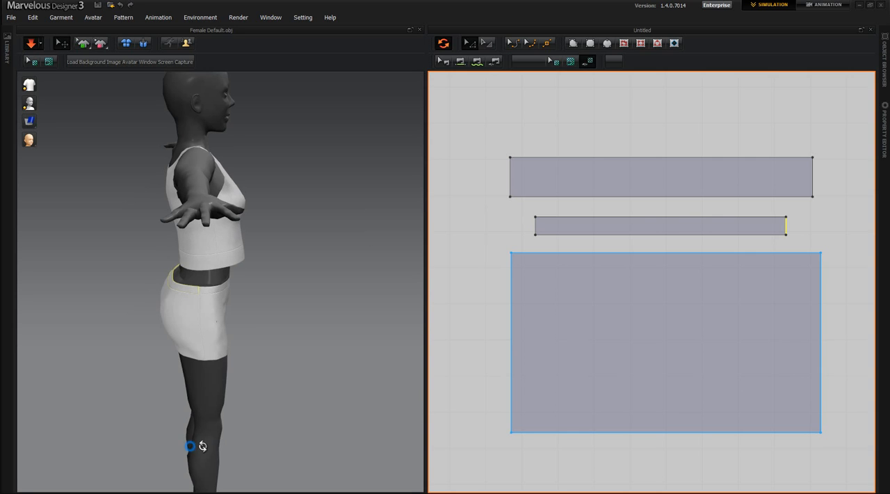
Tug the back skirt panel up toward the waist and adjust its side area on the simulating avatar
right_drag(195, 445, 268, 317)
drag(224, 297, 214, 229)
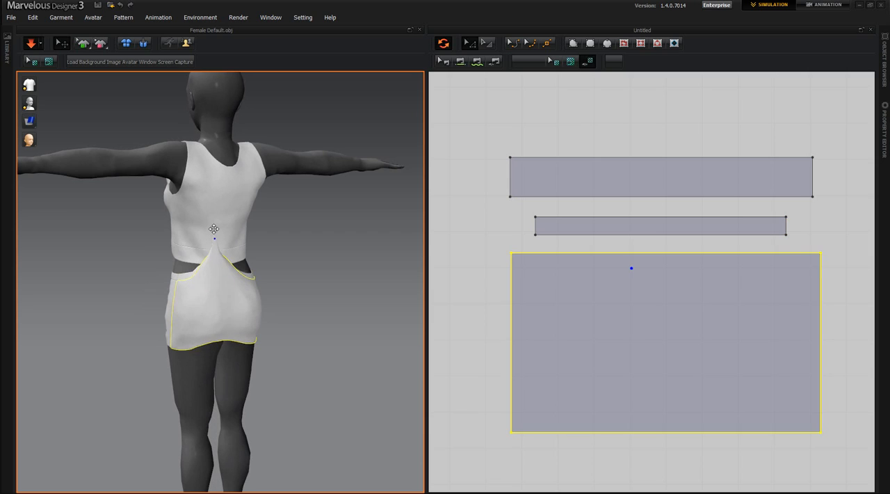
click(246, 271)
click(187, 301)
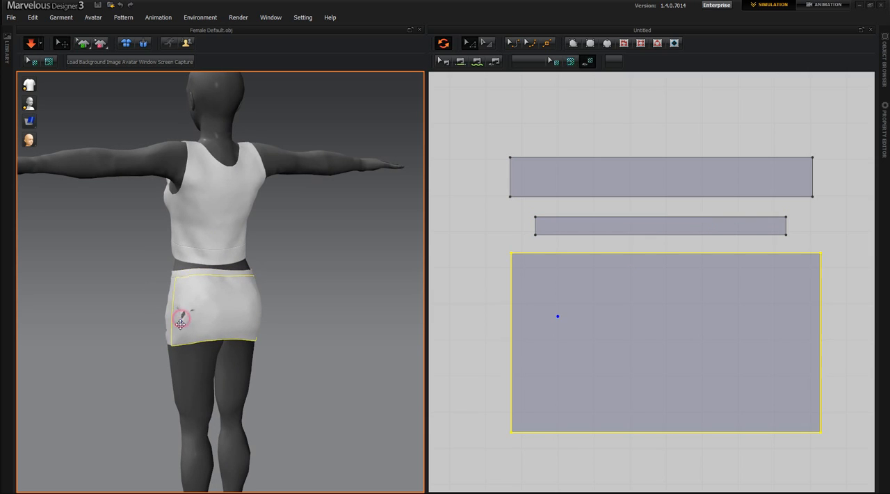
click(193, 299)
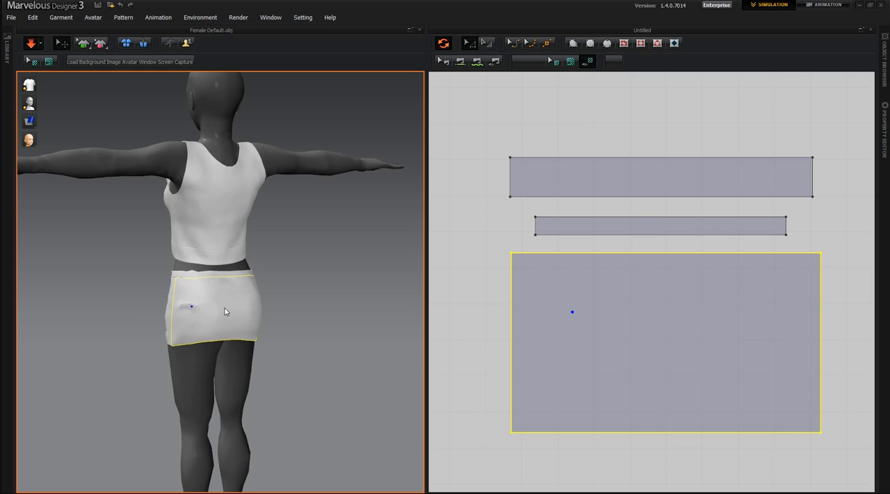
Check the skirt's fit from the front, stop the simulation, and turn off synchronization between the patterns and the 3D garment
right_drag(211, 354, 252, 311)
right_drag(165, 370, 152, 350)
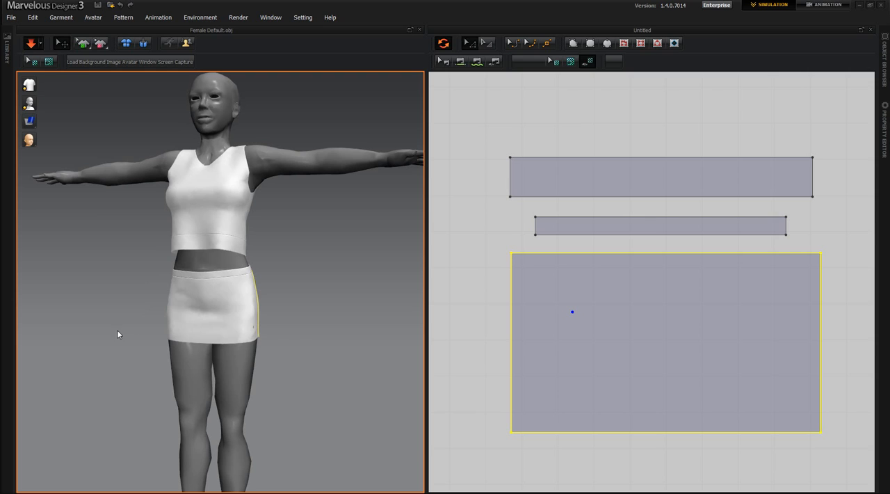
middle_drag(282, 277, 282, 373)
right_drag(283, 372, 272, 407)
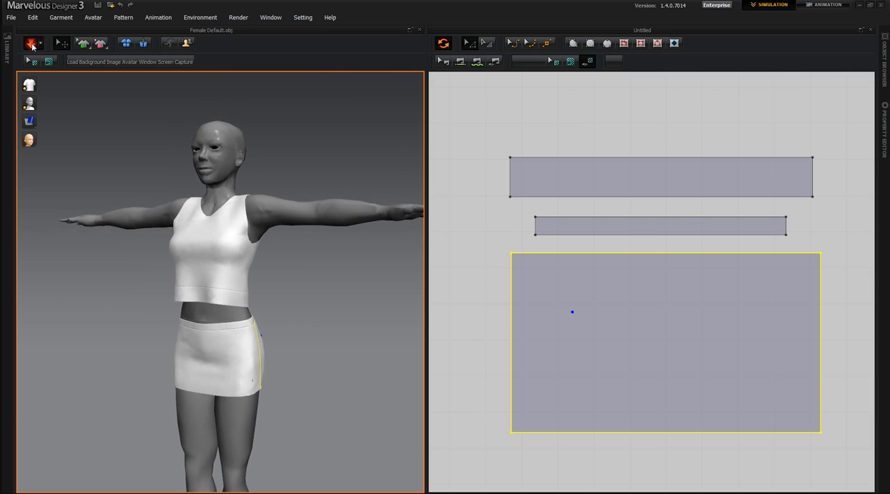
click(444, 44)
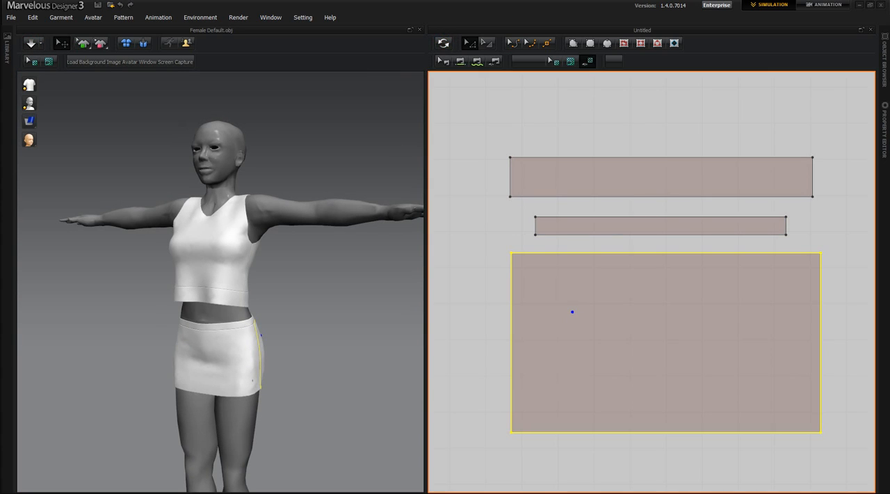
Start an OBJ export of the outfit, saving it in the New Sizes folder as "2 piece dress"
right_drag(202, 412, 322, 413)
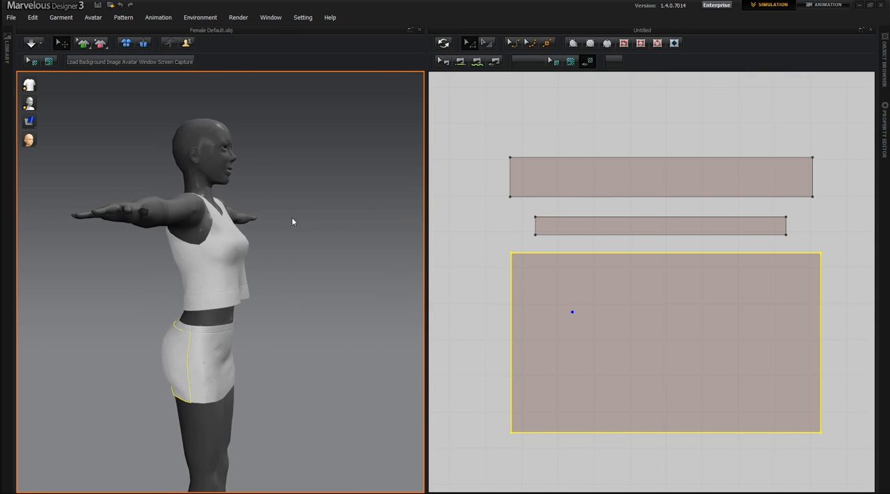
click(11, 18)
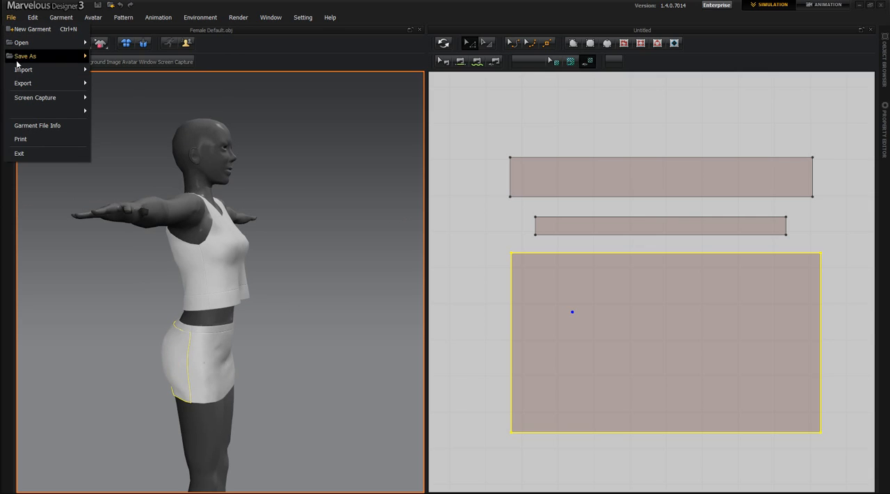
mouse_move(24, 86)
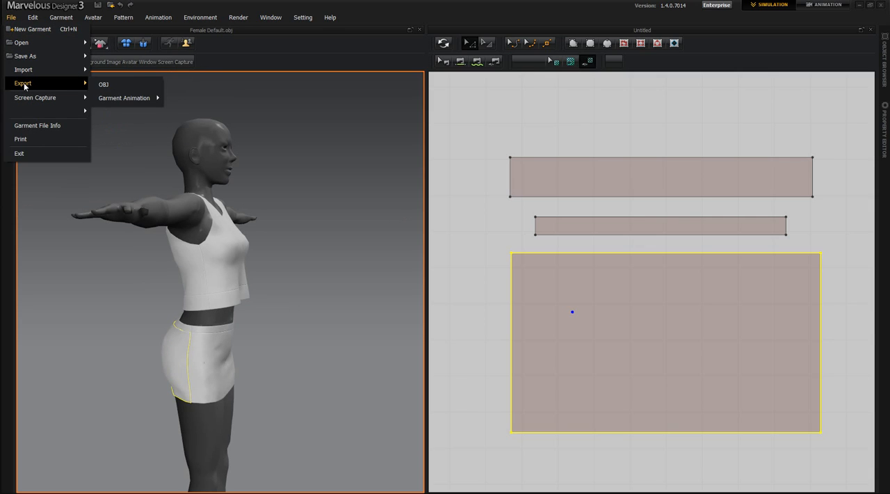
click(104, 85)
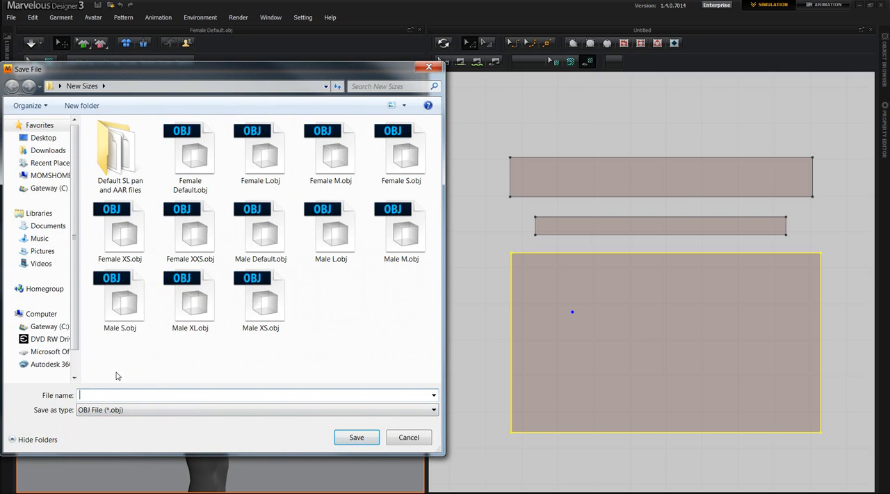
text(2 piece dress)
click(355, 438)
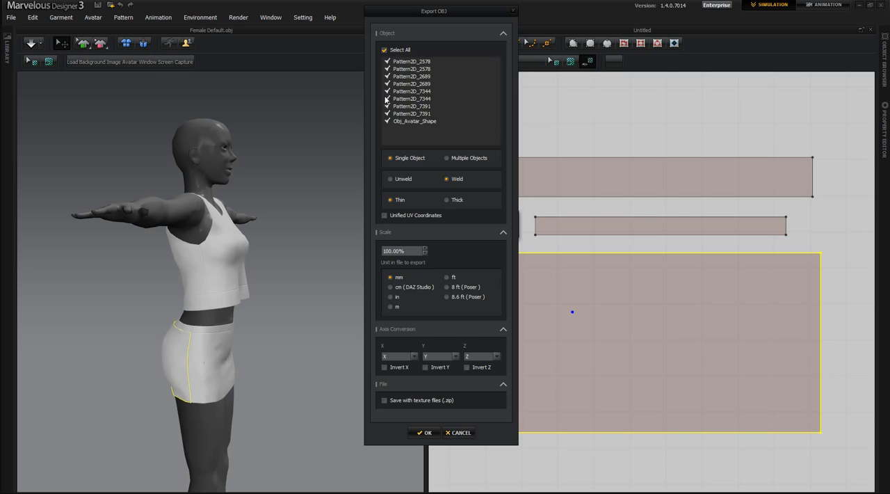
Exclude Obj_Avatar_Shape from the OBJ export and set the garment to Unweld and Thin with Unified UV Coordinates enabled
click(387, 122)
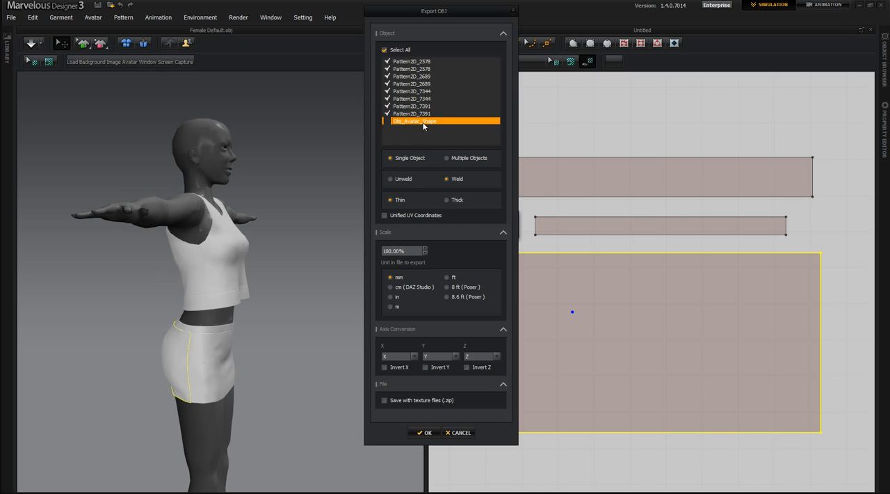
click(390, 179)
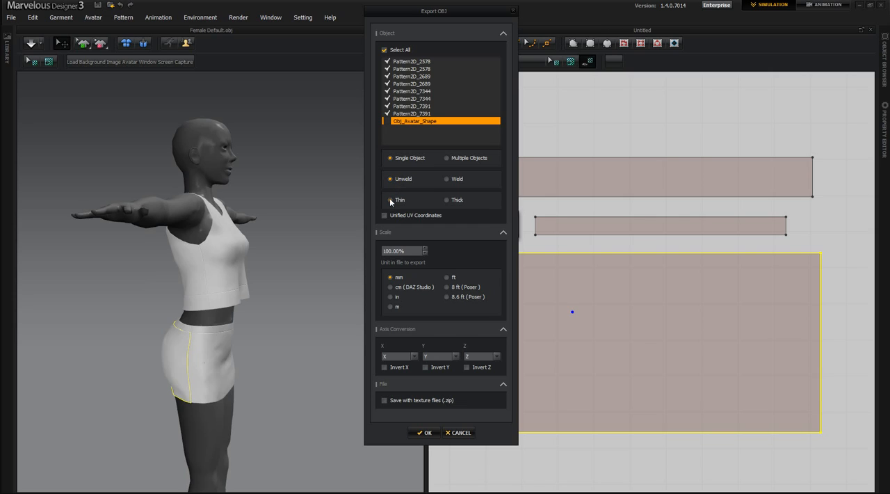
click(390, 200)
click(384, 216)
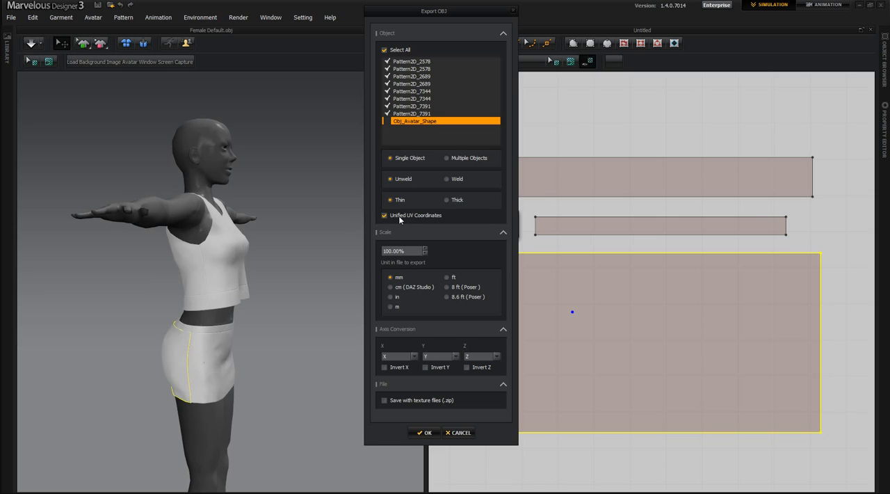
Set the OBJ export unit to m and complete the export of the outfit
click(390, 306)
click(427, 433)
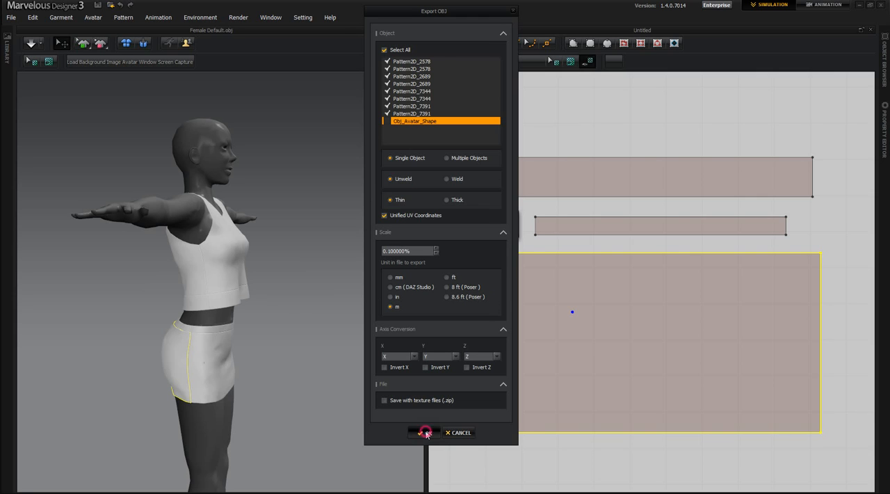
Restart the simulation, pull the back skirt panel down at its lower hem, and check the fit from the side
right_drag(258, 395, 136, 450)
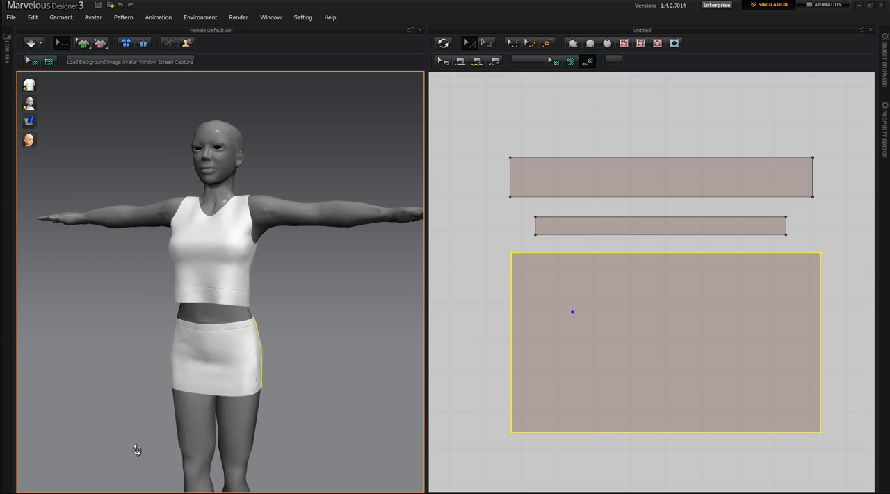
mouse_move(62, 453)
right_down()
mouse_move(209, 448)
mouse_move(48, 444)
right_up()
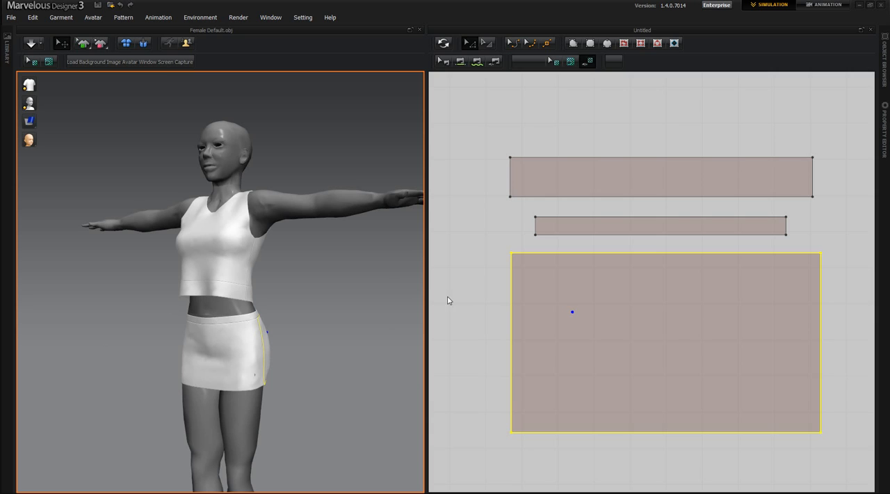
right_drag(238, 329, 466, 414)
click(30, 42)
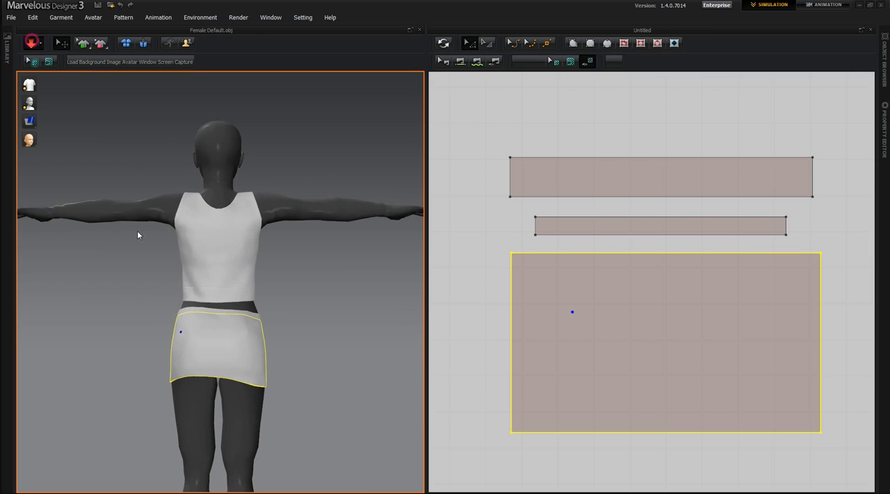
drag(195, 367, 193, 407)
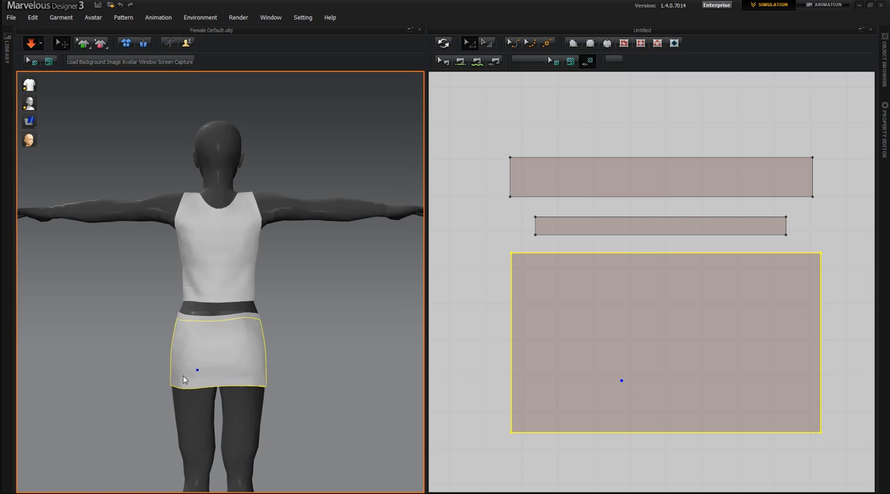
right_drag(295, 445, 143, 445)
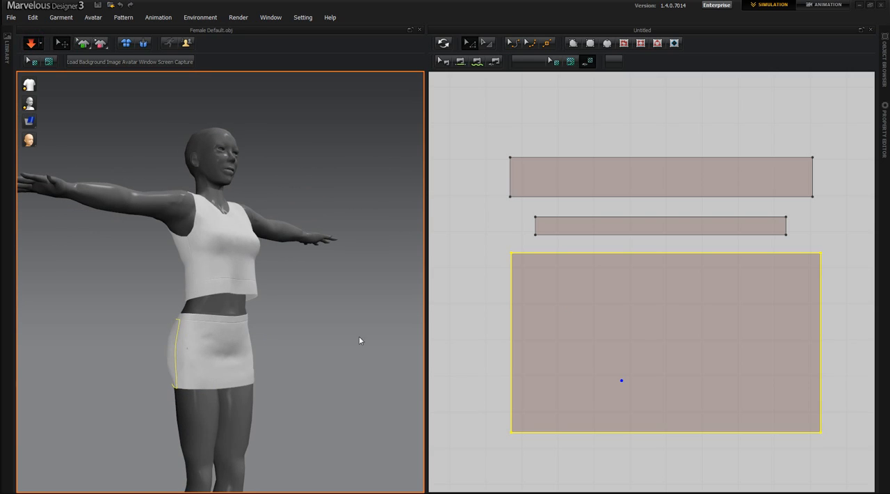